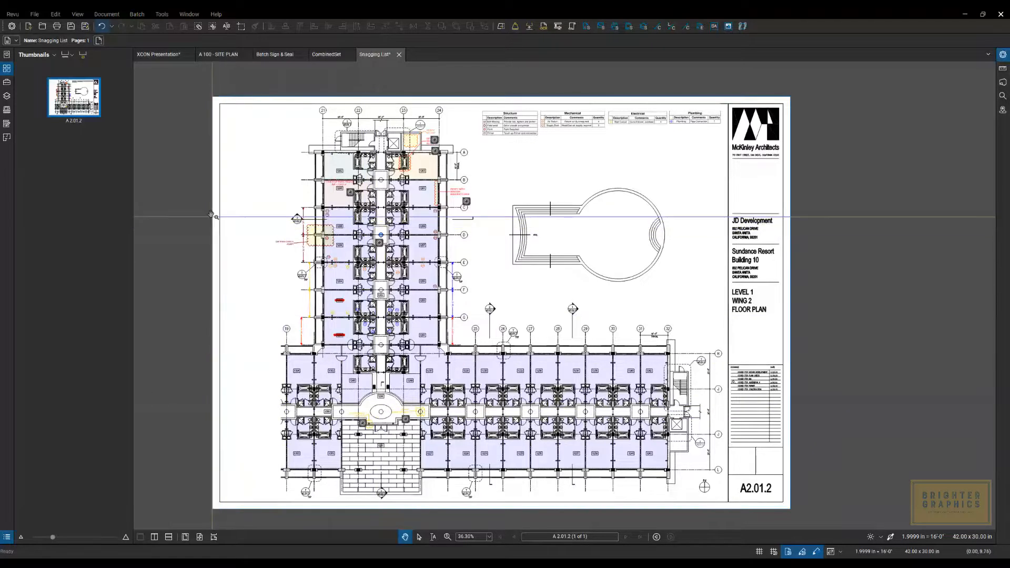
Step: Check the program's version and edition information, closing it when done
click(13, 14)
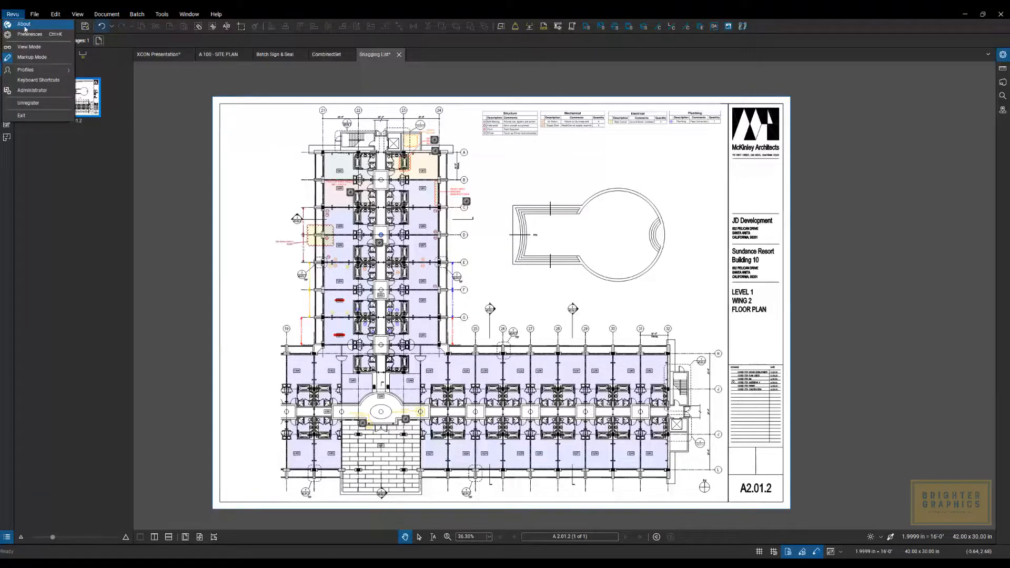
click(24, 26)
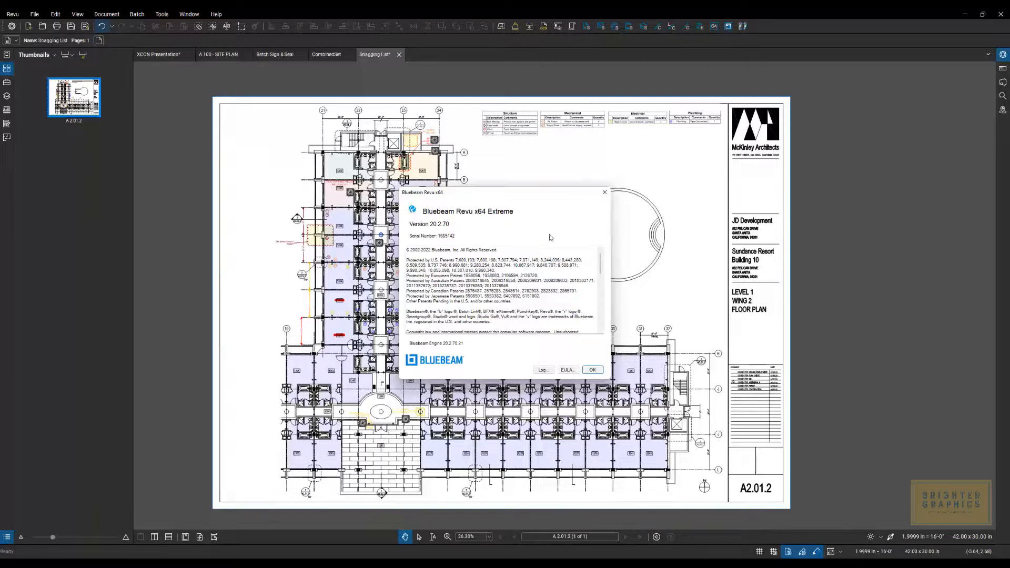
click(602, 193)
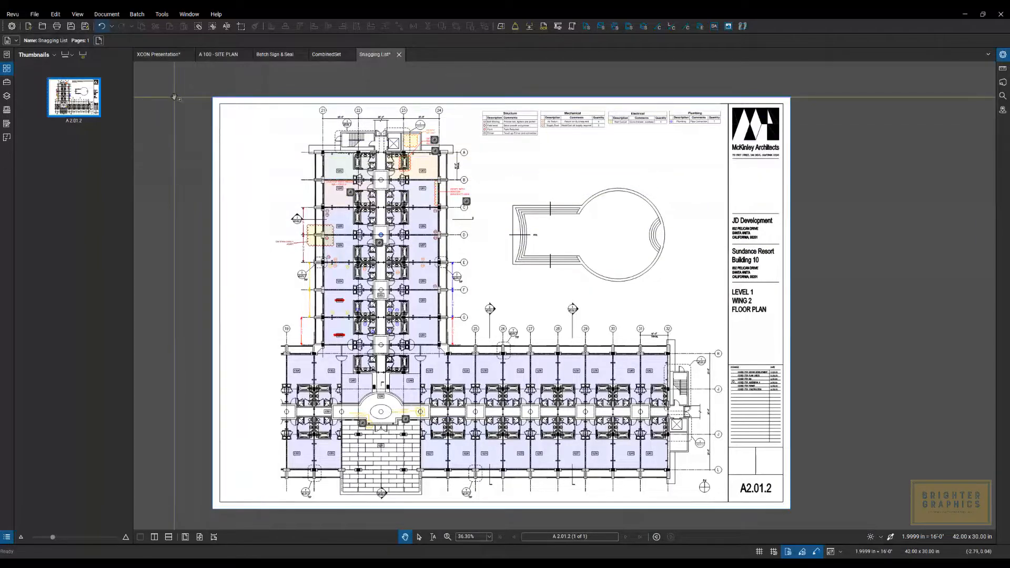
Step: Go to page 2 of XCON Presentation and begin a batch Crop & Page Setup on all pages of that file
click(163, 56)
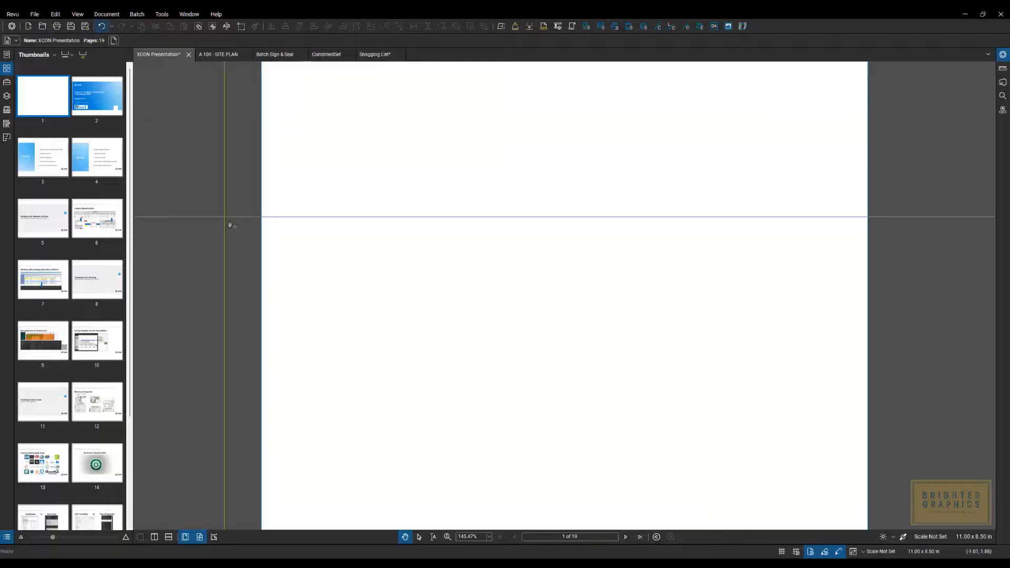
click(625, 537)
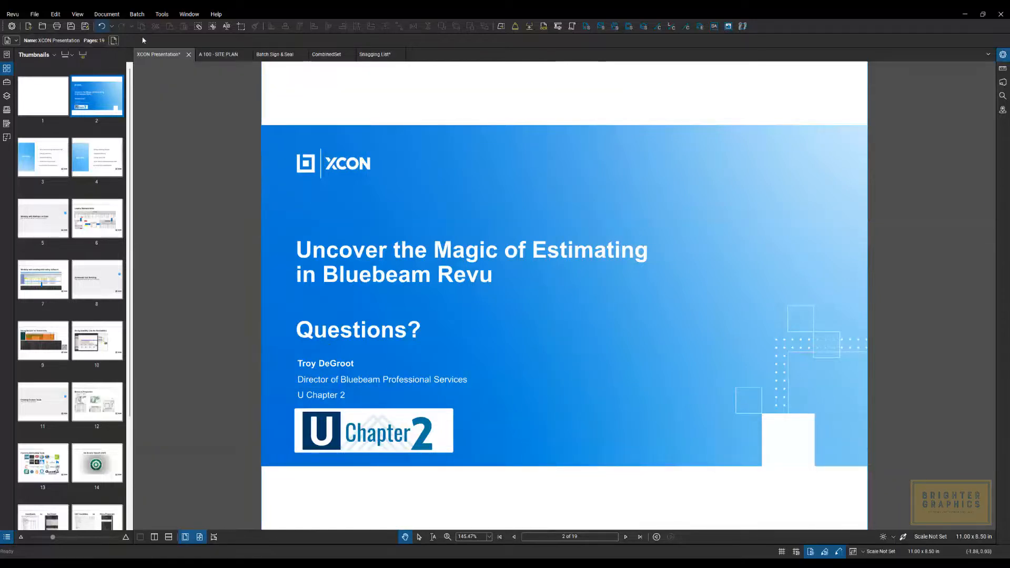
click(143, 16)
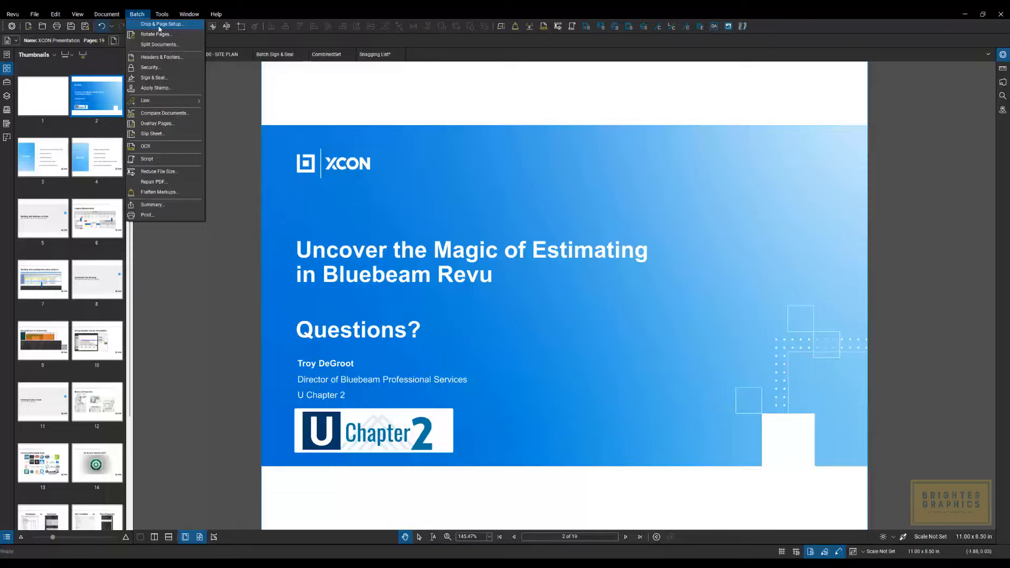
click(160, 26)
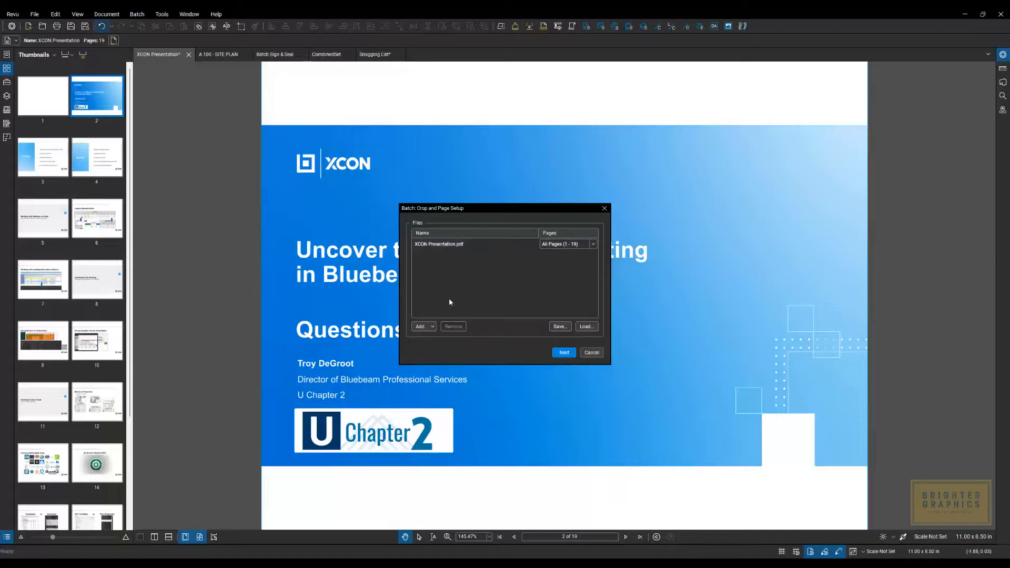
click(432, 327)
click(433, 327)
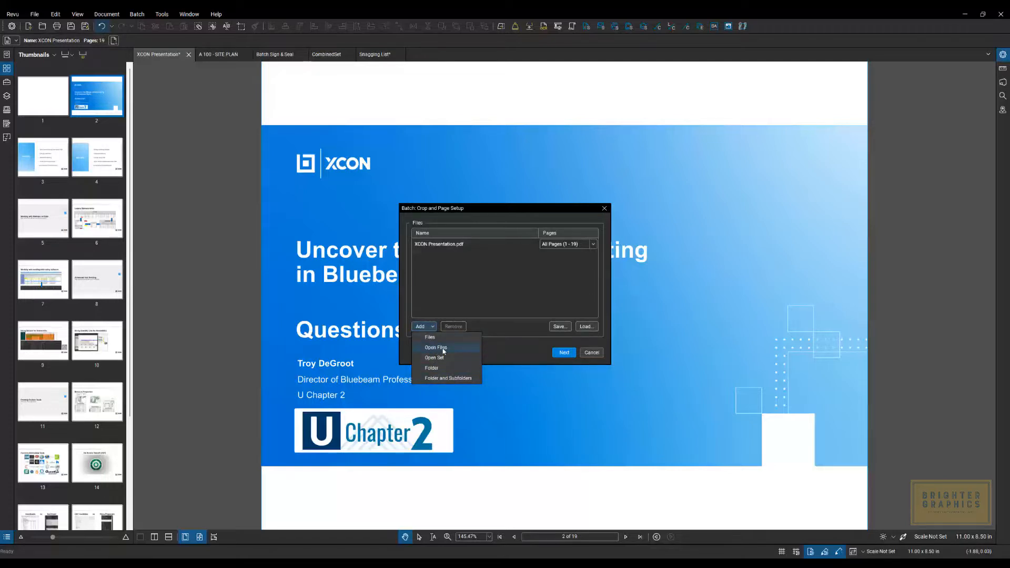
click(507, 343)
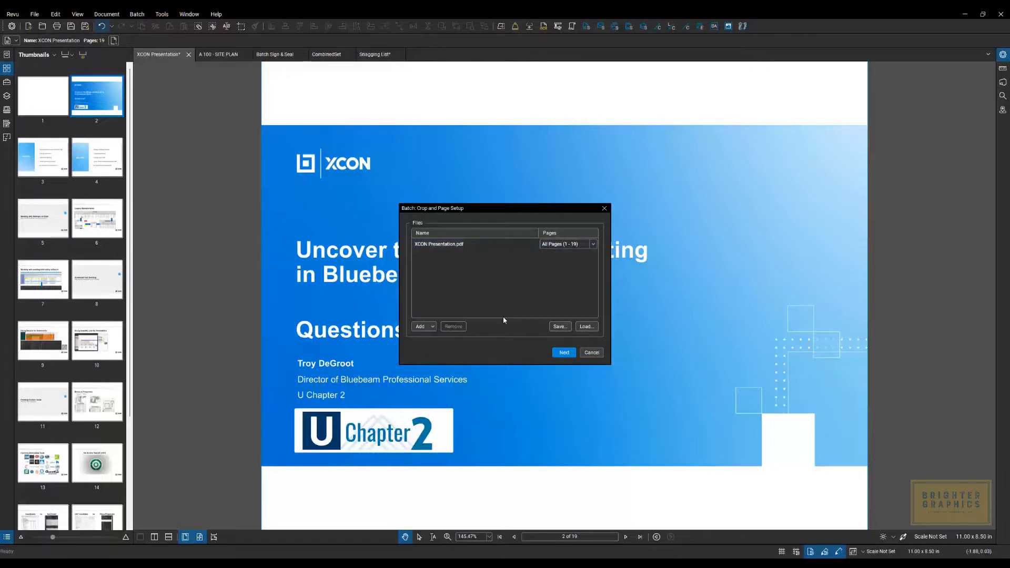
click(562, 353)
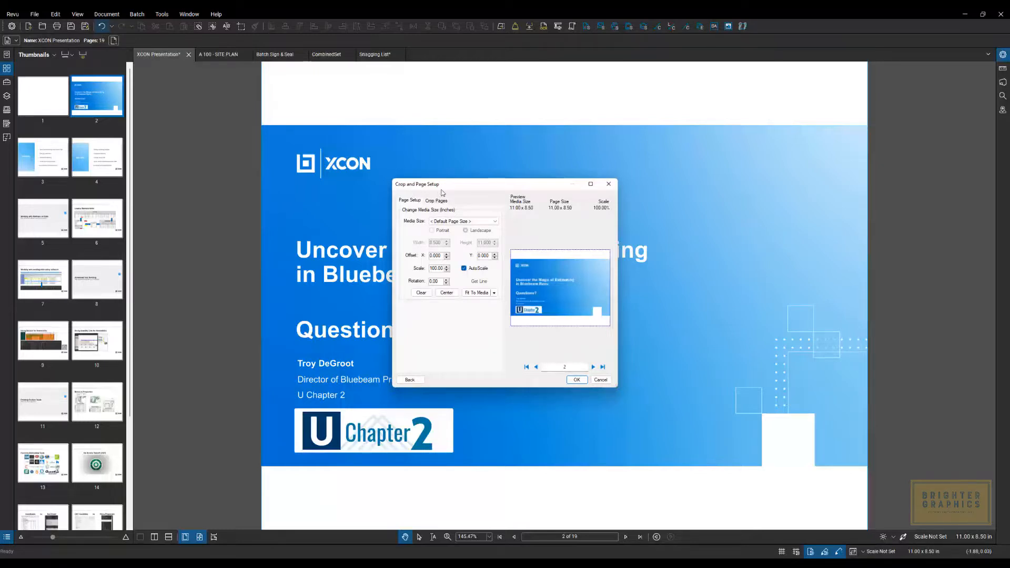
Step: Crop all pages of the presentation with top and bottom margins of 1.2 inches and apply the crop
click(414, 202)
click(438, 201)
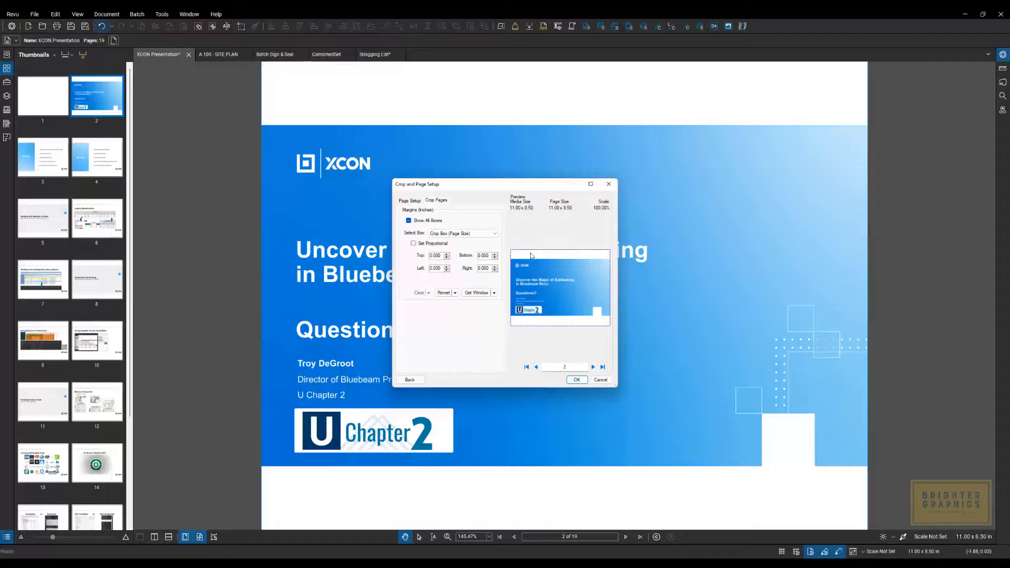
double_click(440, 255)
text(1.2)
click(489, 256)
drag(487, 255, 475, 256)
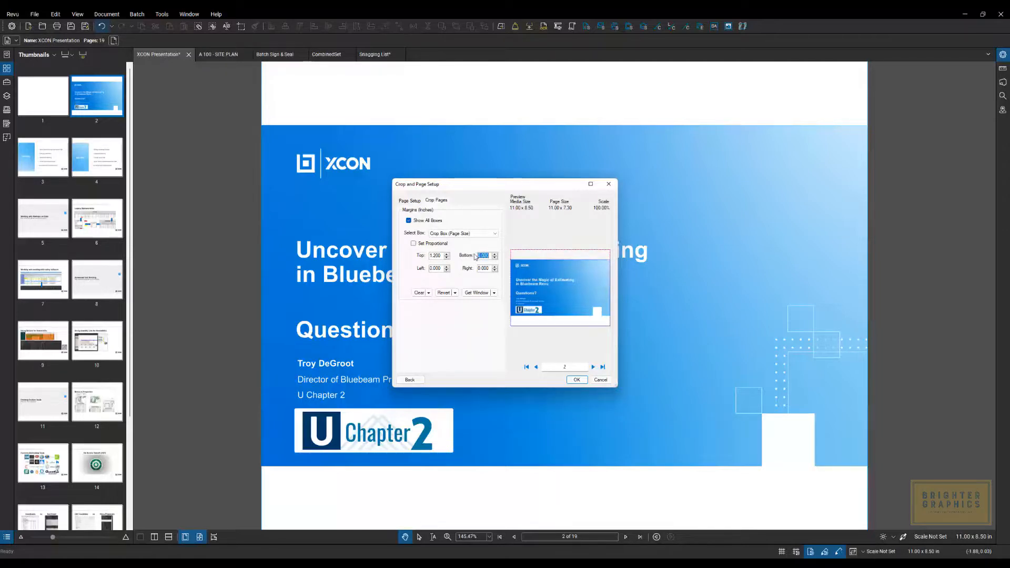
text(1.2)
click(485, 268)
click(576, 379)
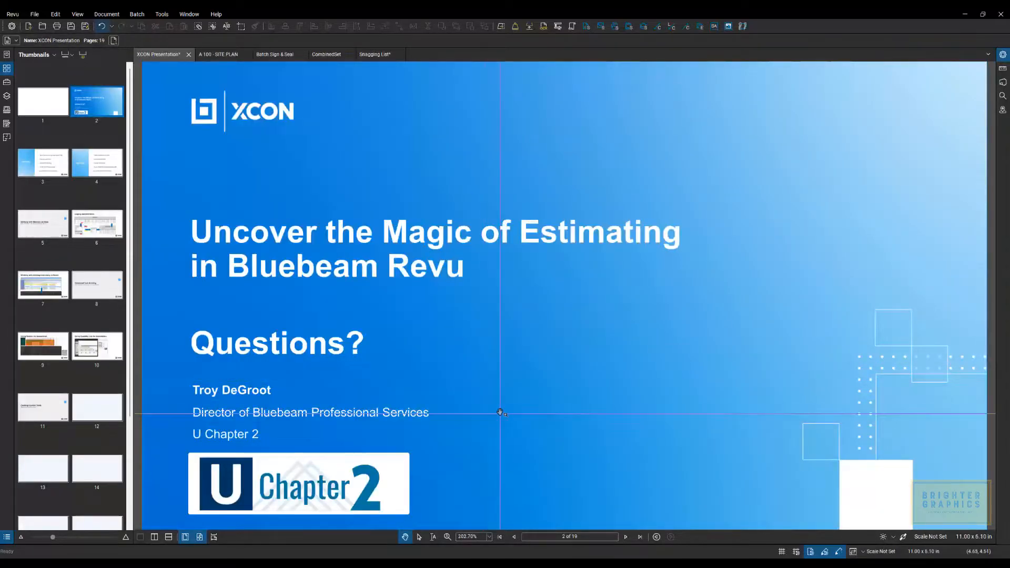
Step: Review the cropped presentation pages from page 2 through page 6, plus the last page
scroll(517, 360, down, 1)
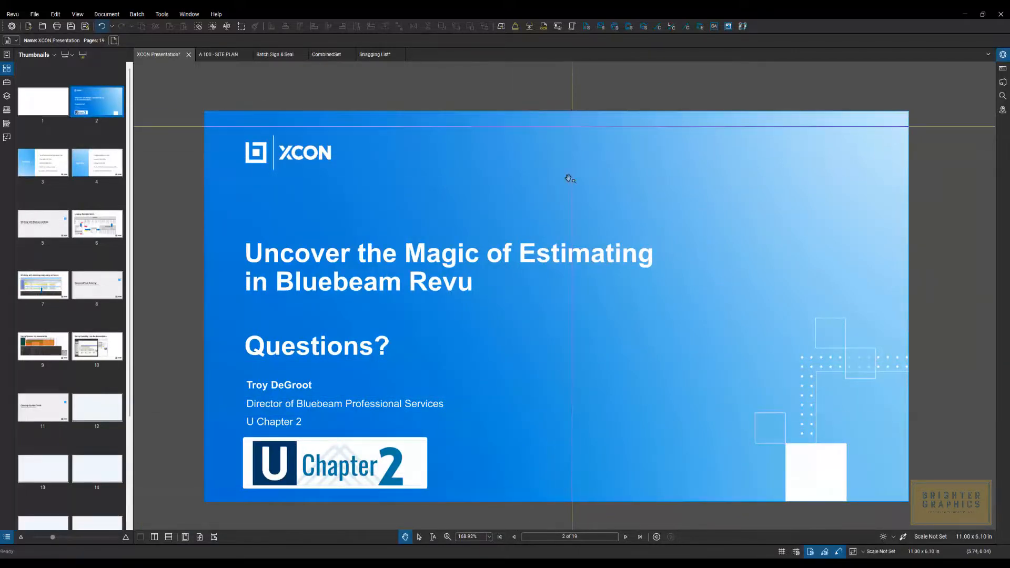
click(626, 537)
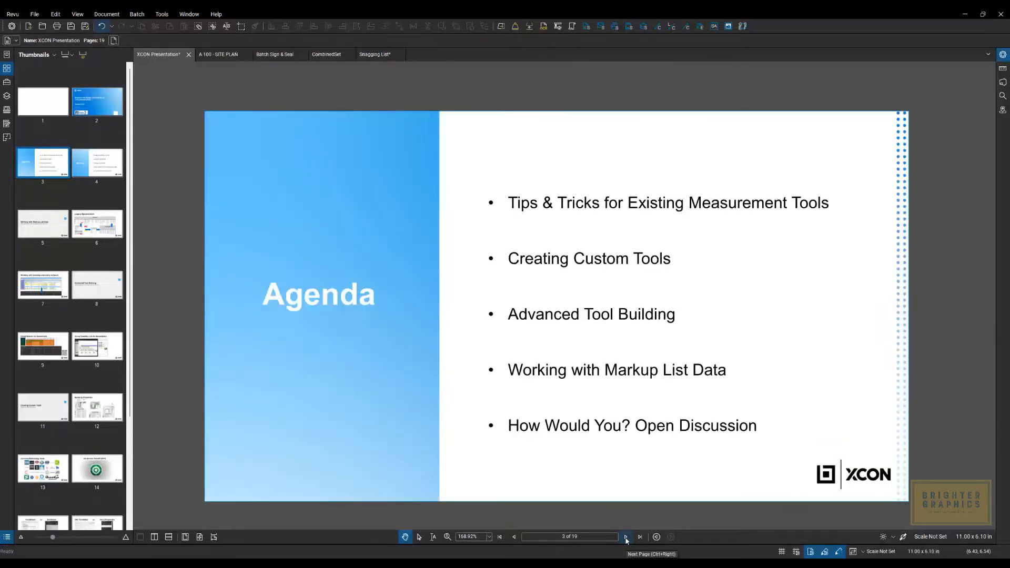
click(626, 539)
click(626, 537)
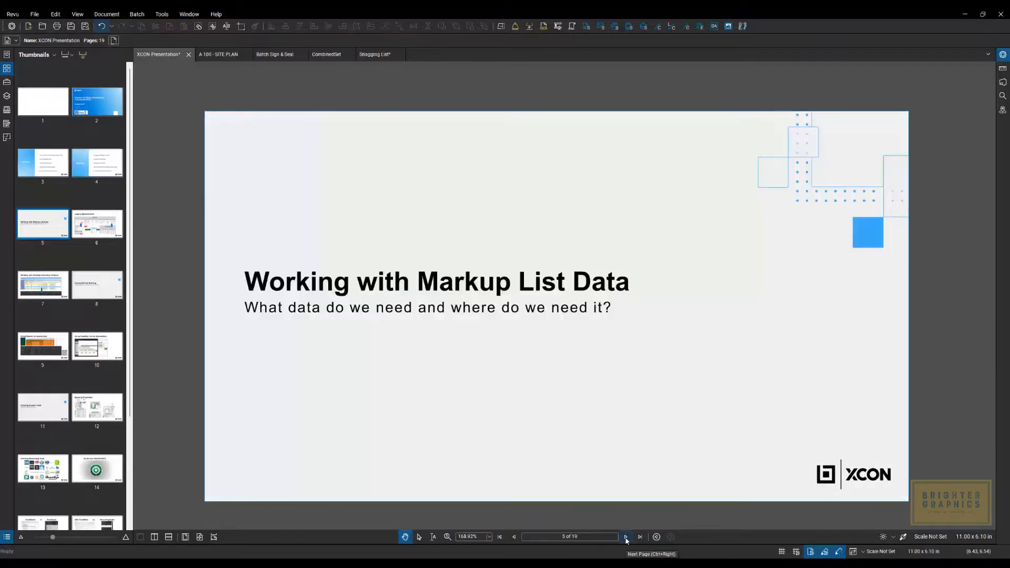
click(625, 538)
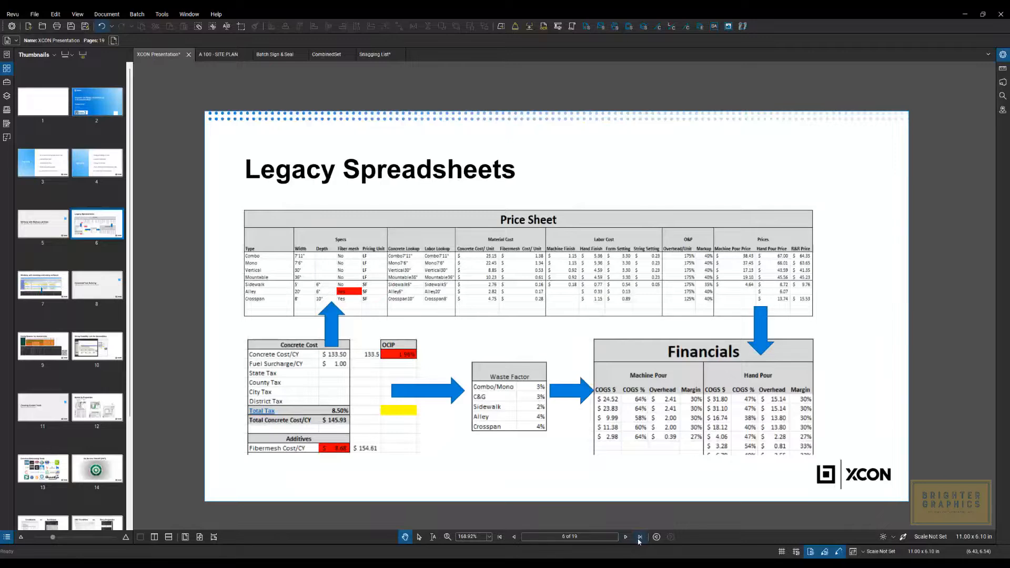
click(640, 537)
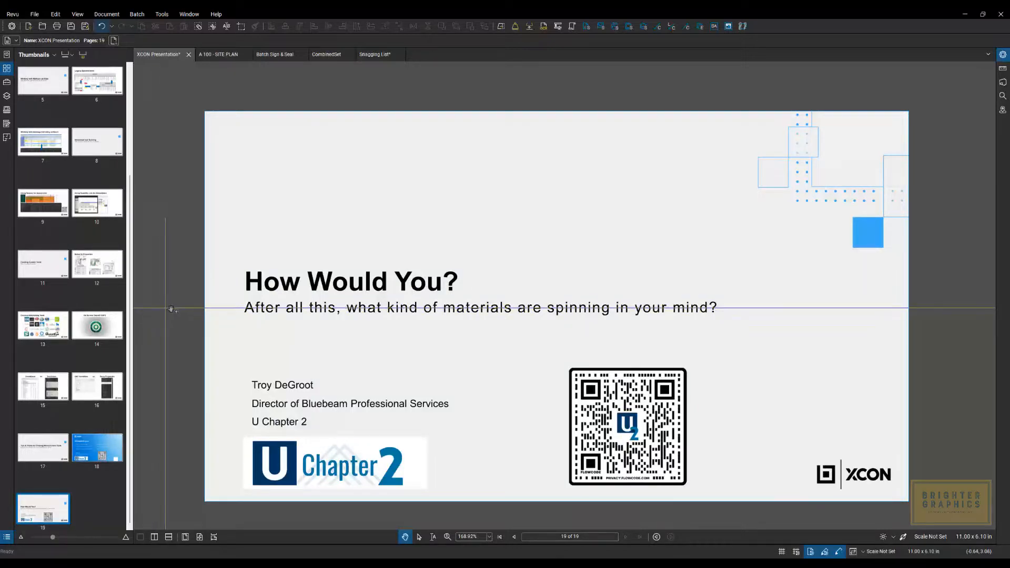
click(137, 14)
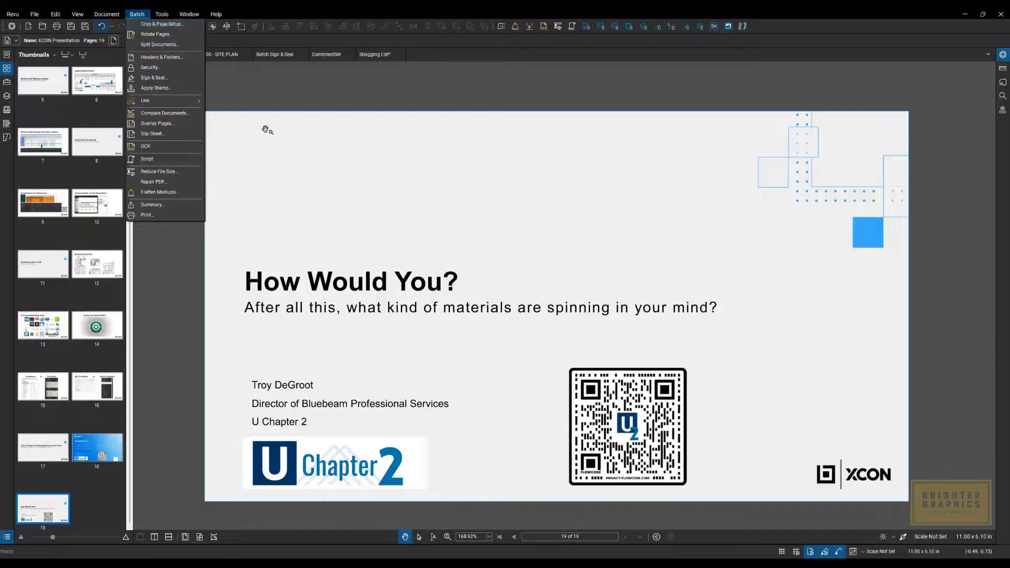
click(237, 83)
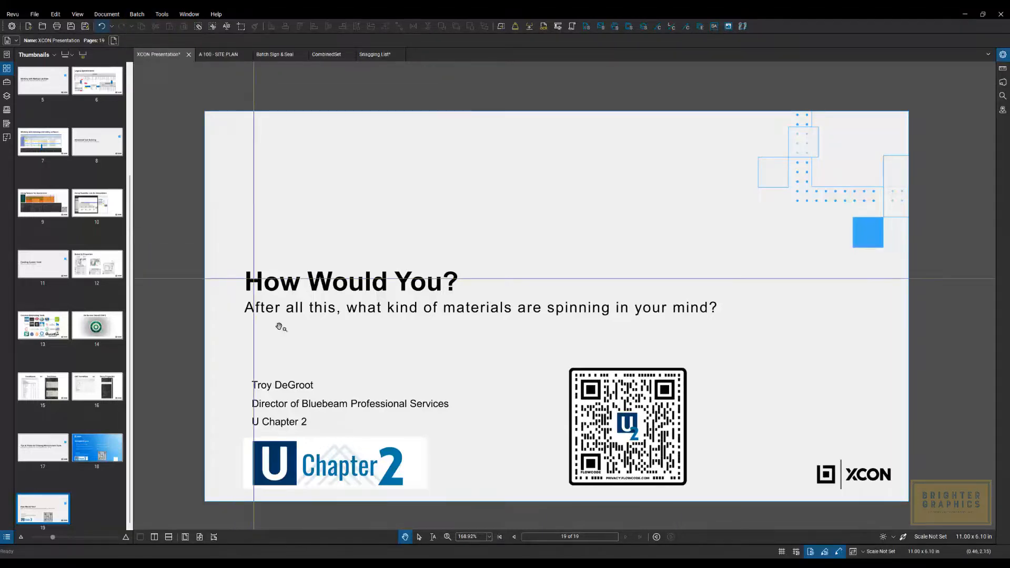
Step: Switch to the File Explorer folder 2 Rotate Pages, preview S1.1.pdf, S1.2.pdf and S1.4.pdf, and return to Bluebeam Revu
mouse_move(383, 557)
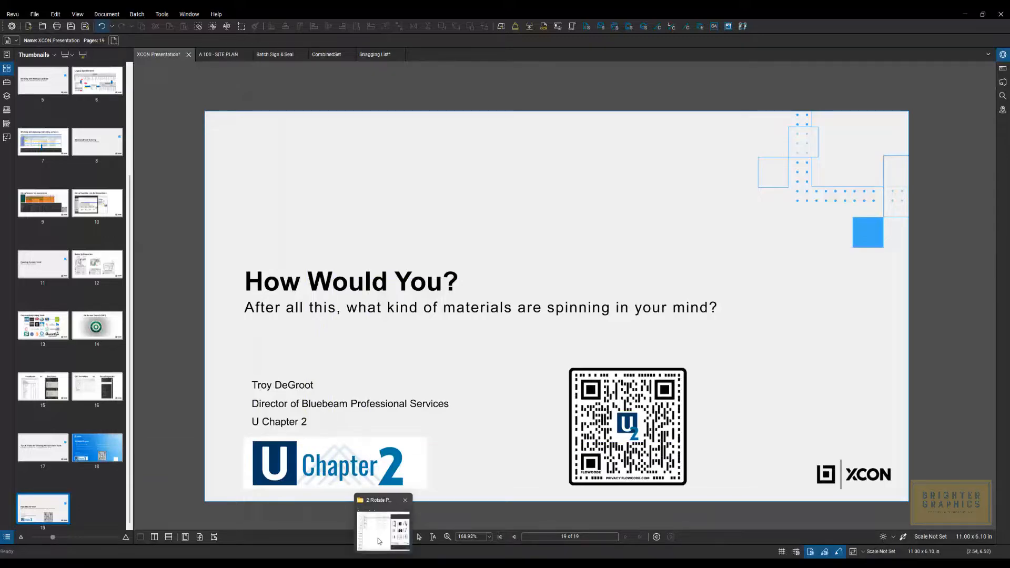
click(380, 539)
drag(748, 141, 560, 112)
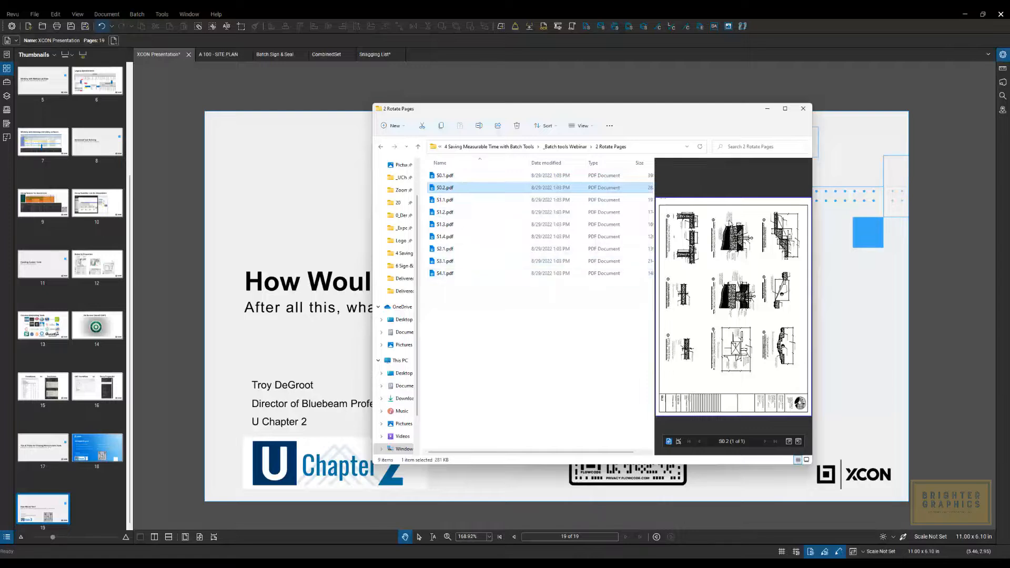
click(444, 200)
click(450, 213)
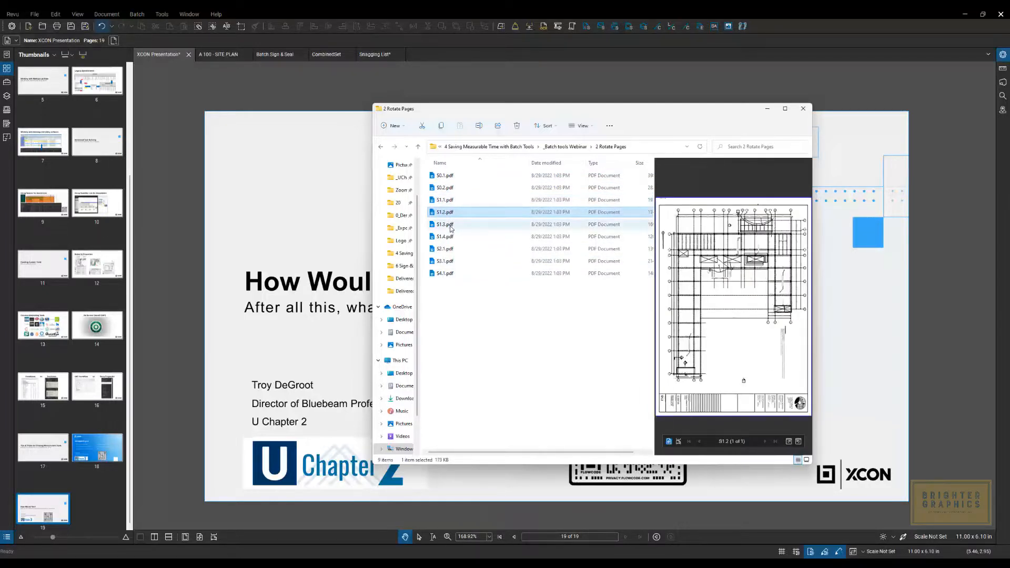
click(451, 236)
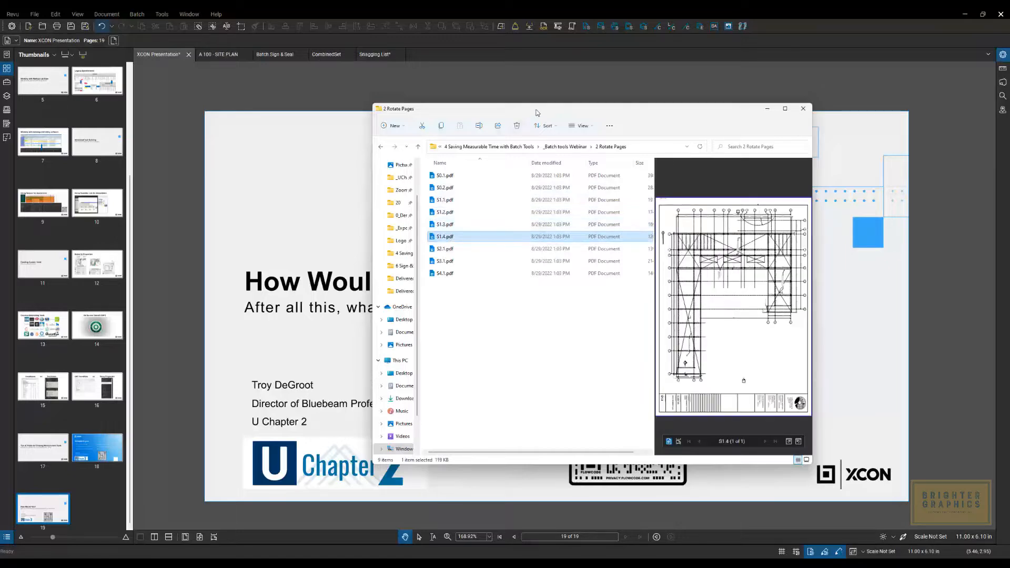
drag(537, 113, 698, 149)
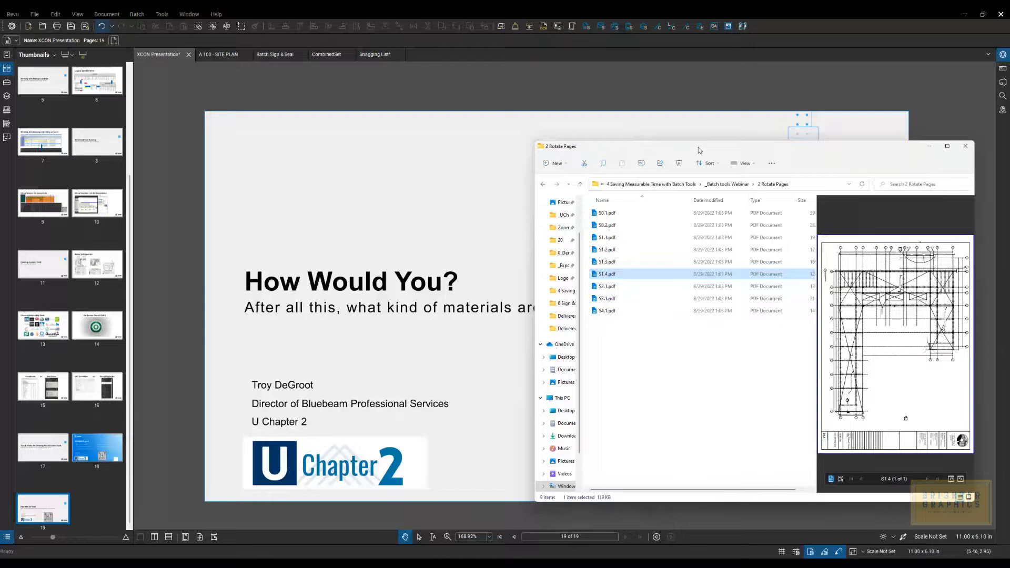
click(587, 85)
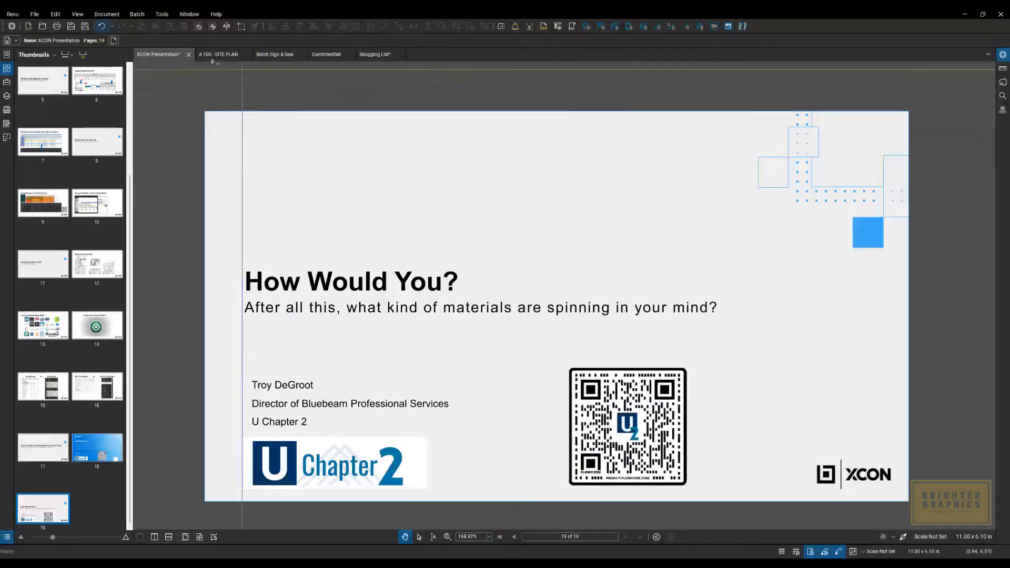
Step: Start a batch Rotate Pages job and remove XCON Presentation.pdf from its file list
click(141, 15)
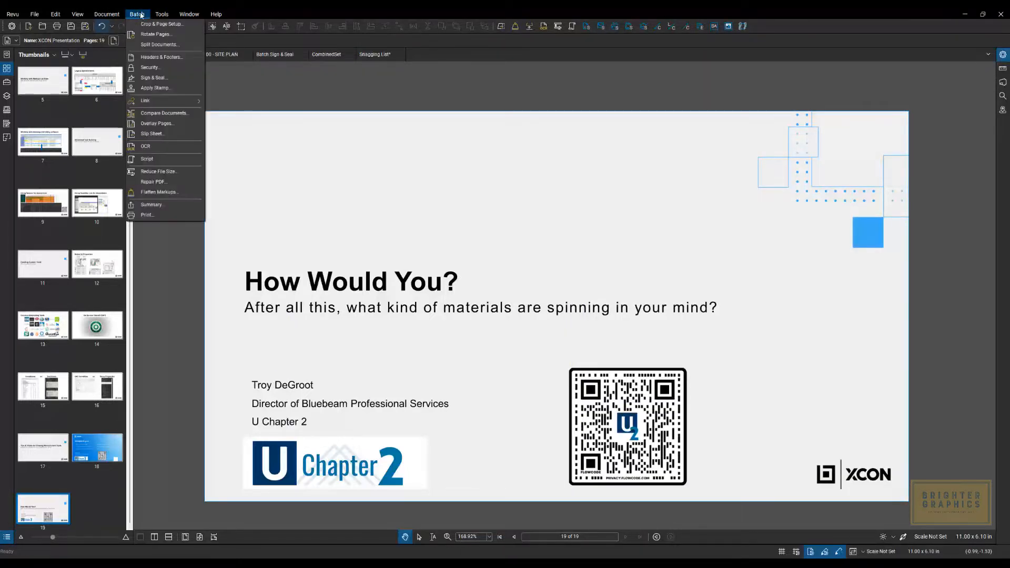
click(154, 38)
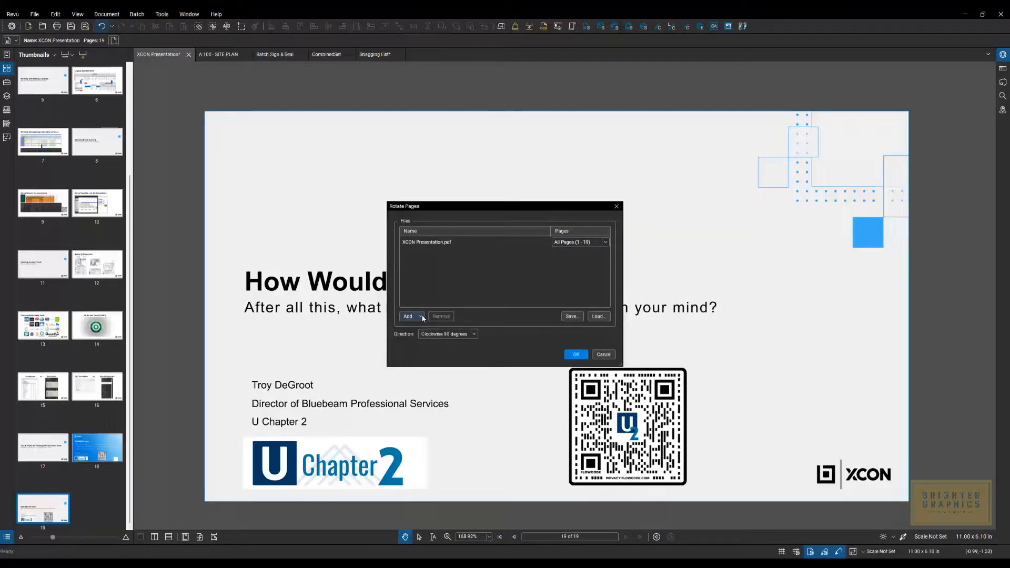
click(439, 243)
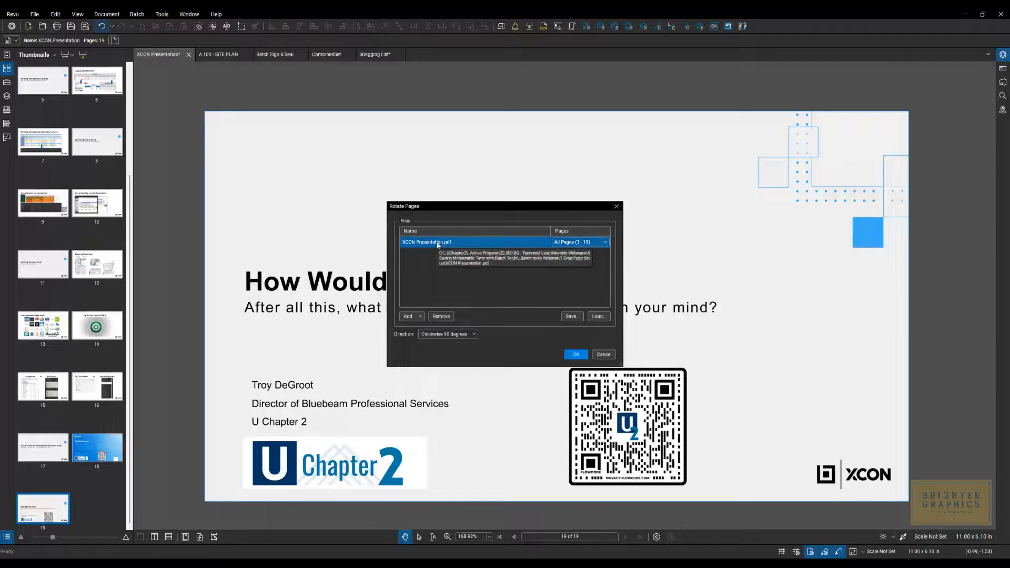
click(442, 317)
Step: Add the folder _Batch tools Webinar > 2 Rotate Pages to the batch Rotate Pages file list
click(420, 317)
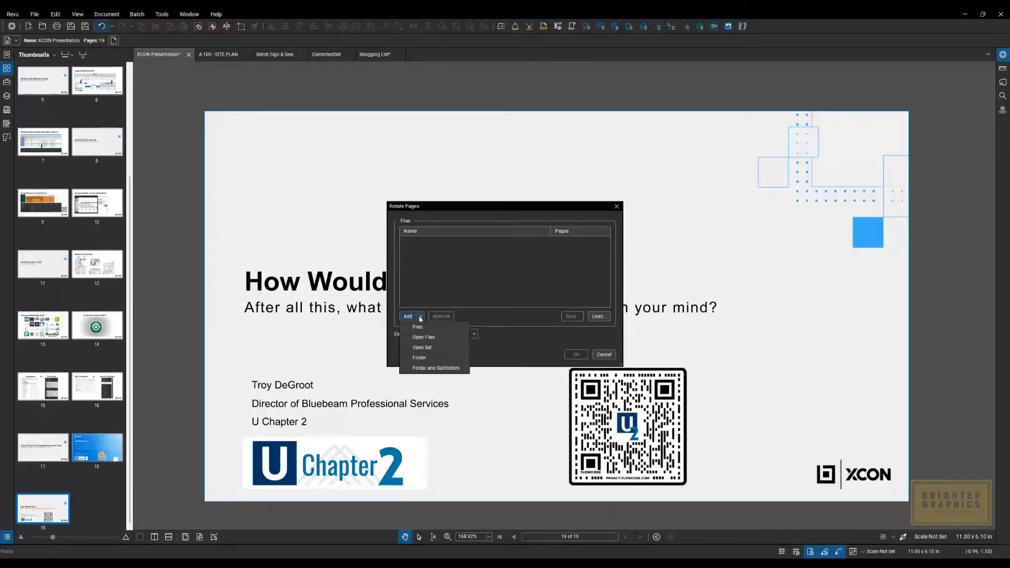
click(419, 358)
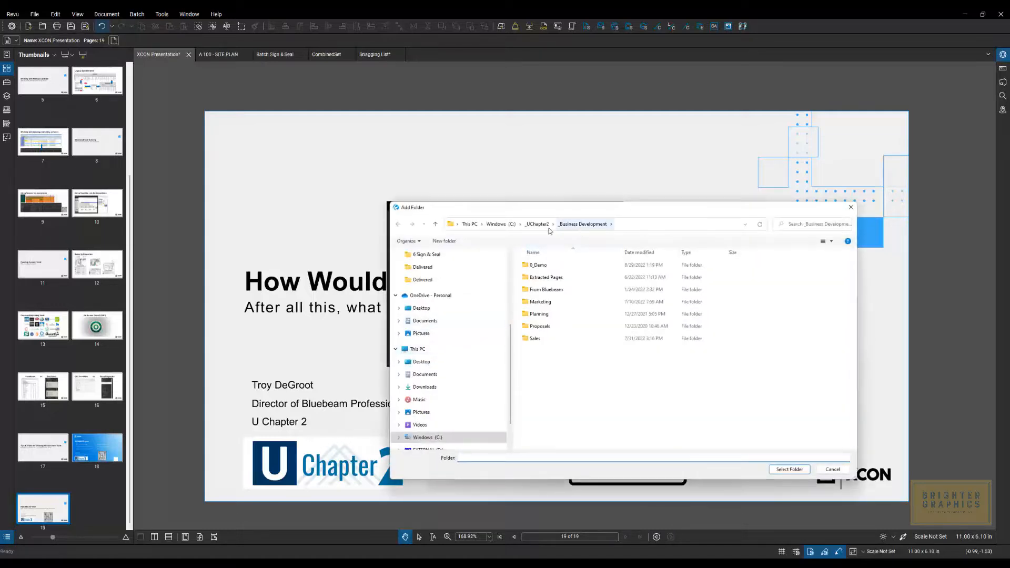
scroll(443, 315, up, 2)
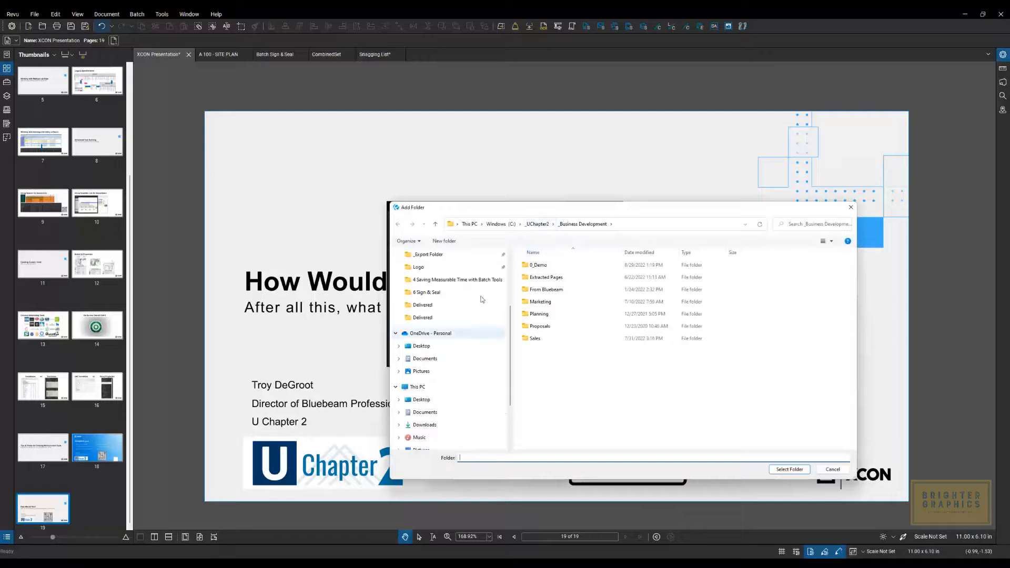
click(445, 306)
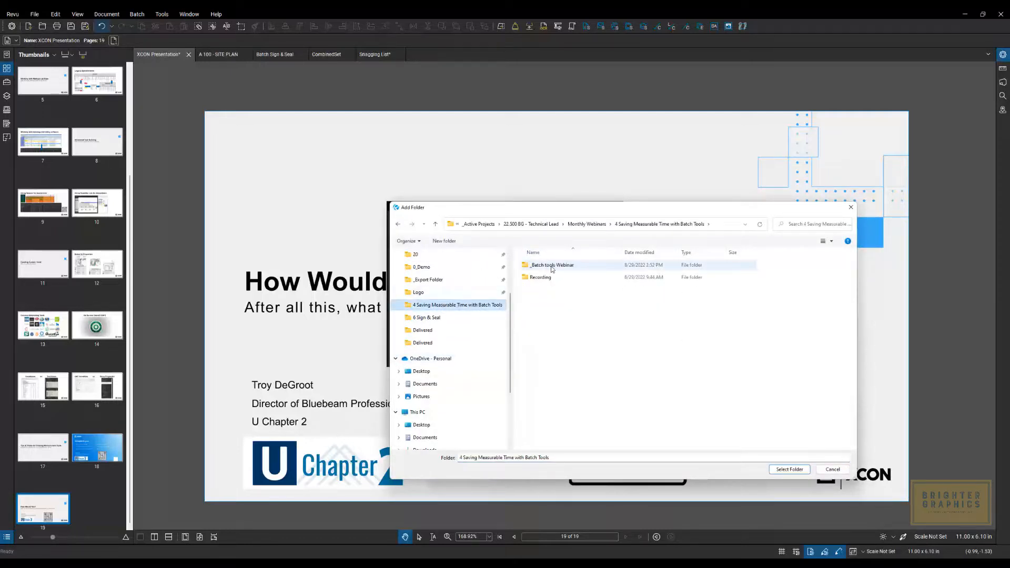
double_click(553, 266)
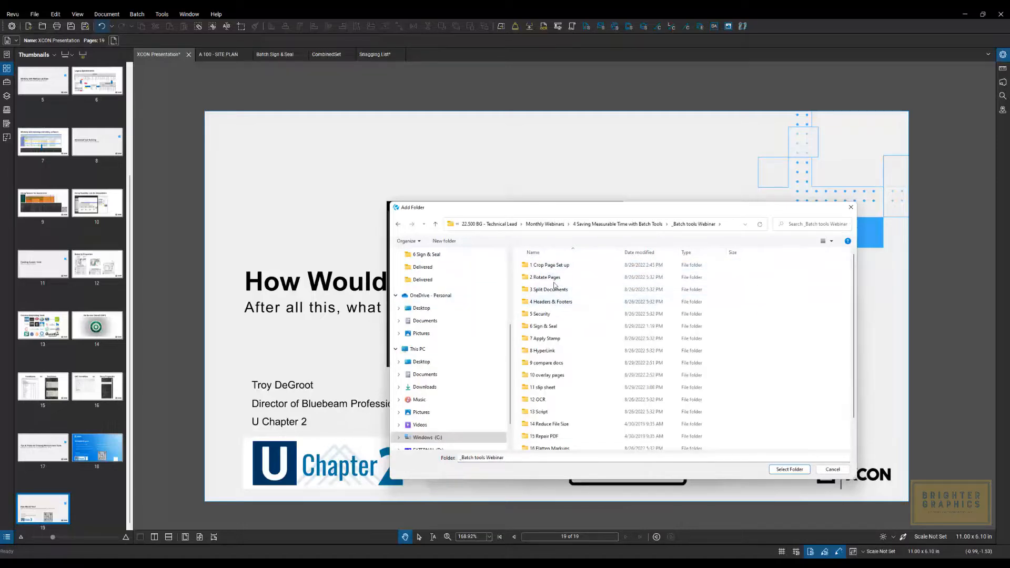
double_click(551, 279)
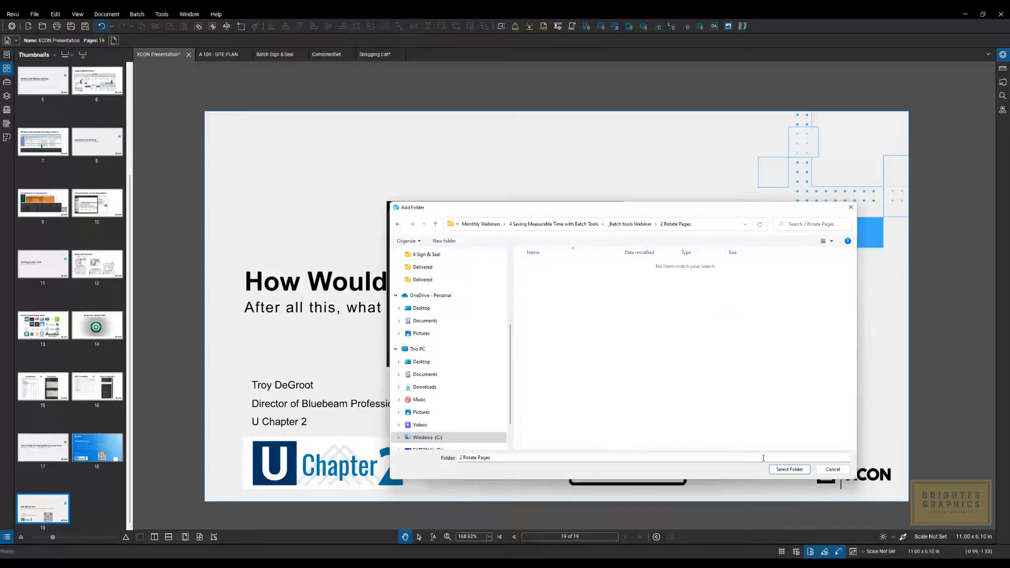
click(789, 471)
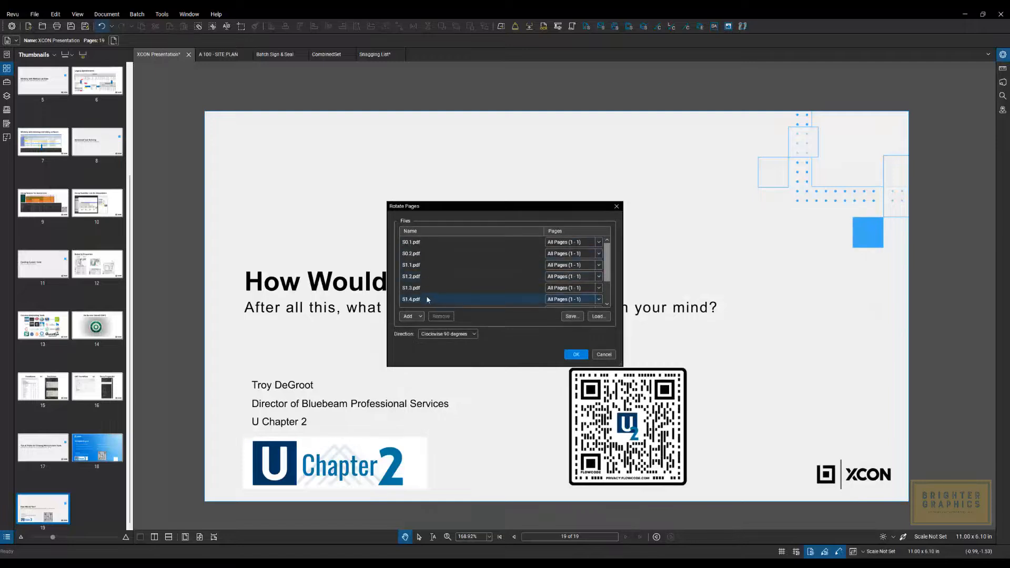
Step: Set the rotation direction to Counterclockwise 90 degrees and run the batch rotation on all listed drawings
click(475, 336)
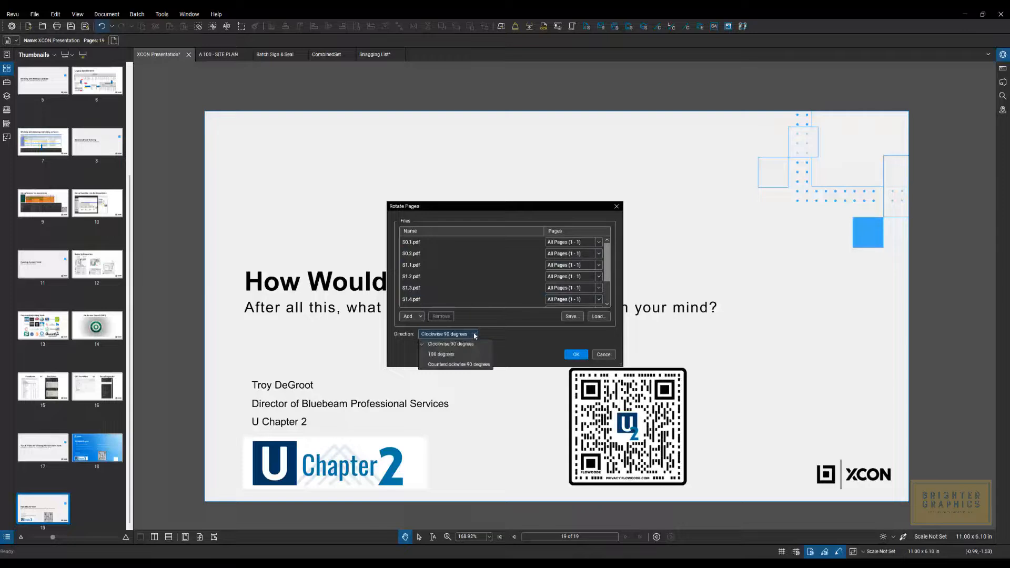
click(469, 366)
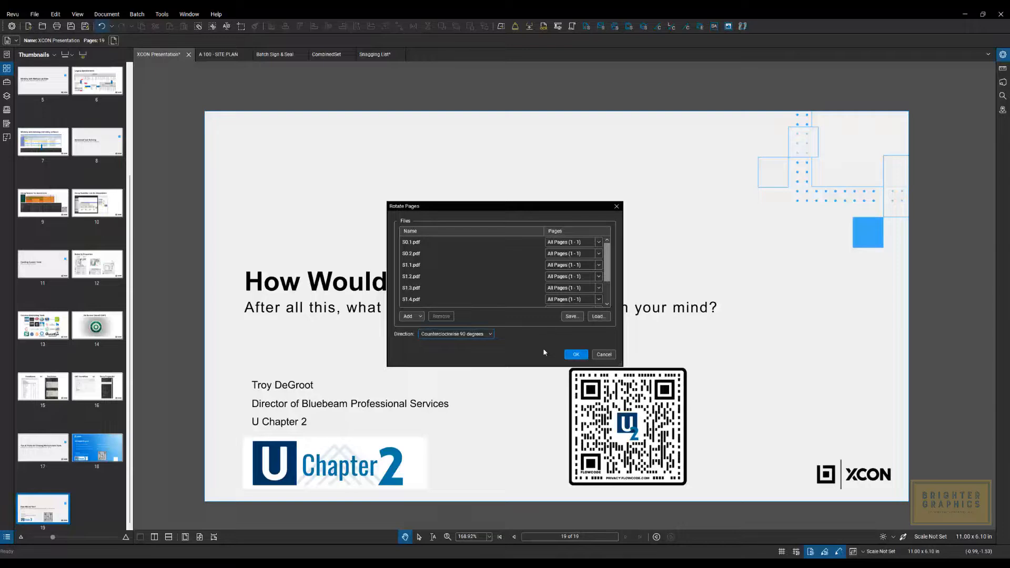
click(577, 356)
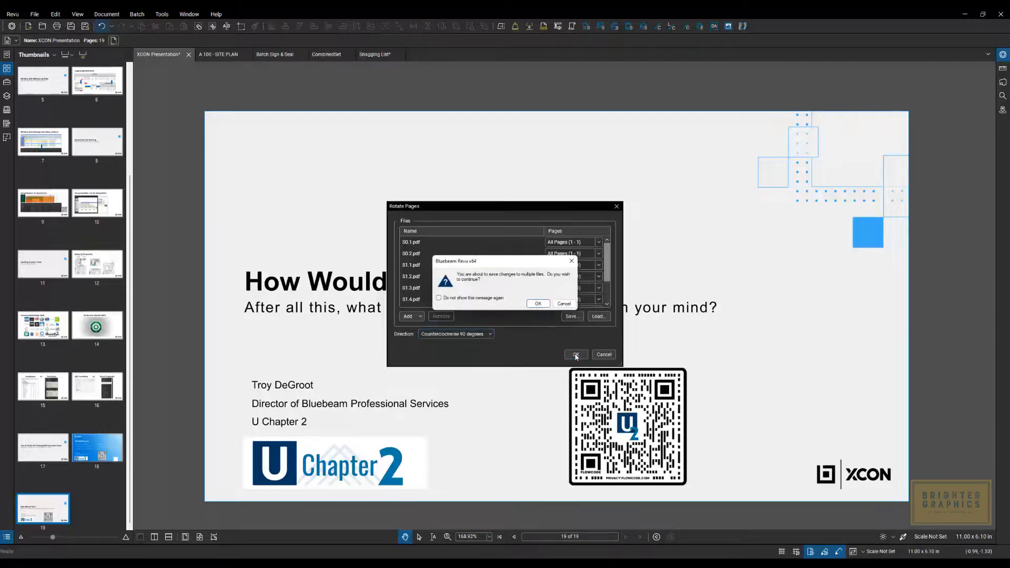
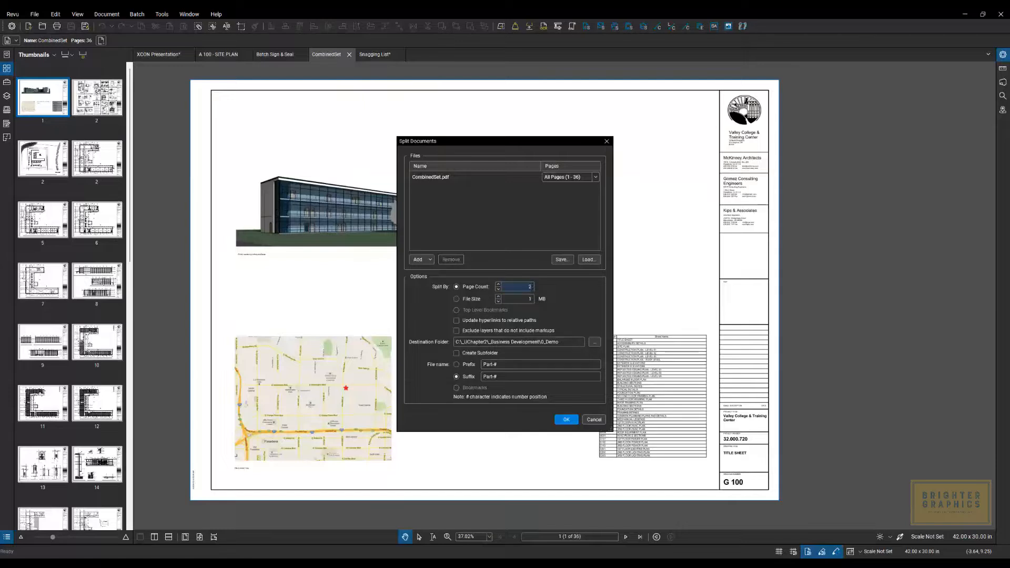
Step: Choose splitting by file size for CombinedSet.pdf and cancel the Split Documents job
click(465, 301)
click(593, 420)
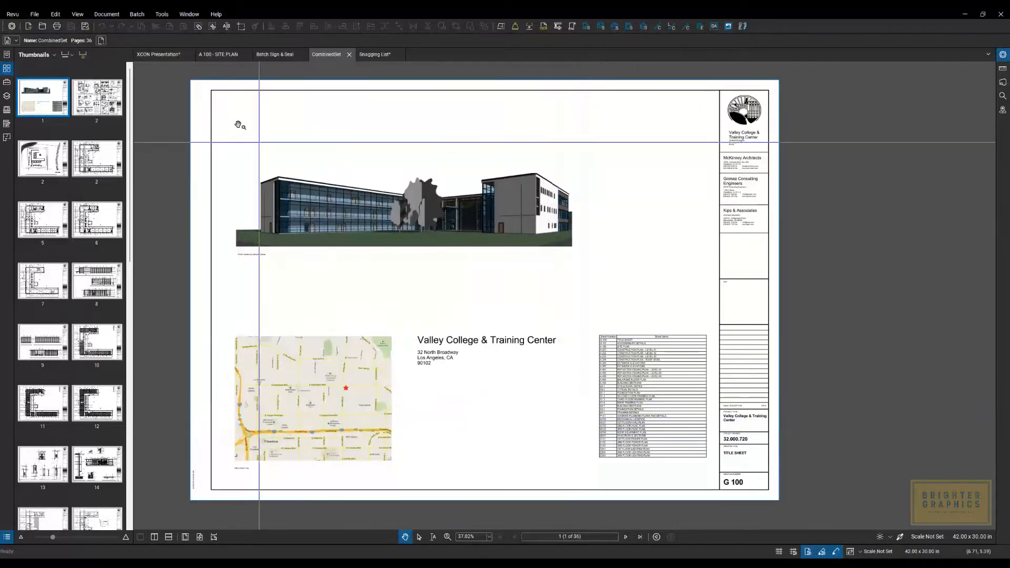
Step: Start a batch Headers & Footers job for XCON Presentation.pdf and insert a "1 of n" page number in the left header
click(167, 56)
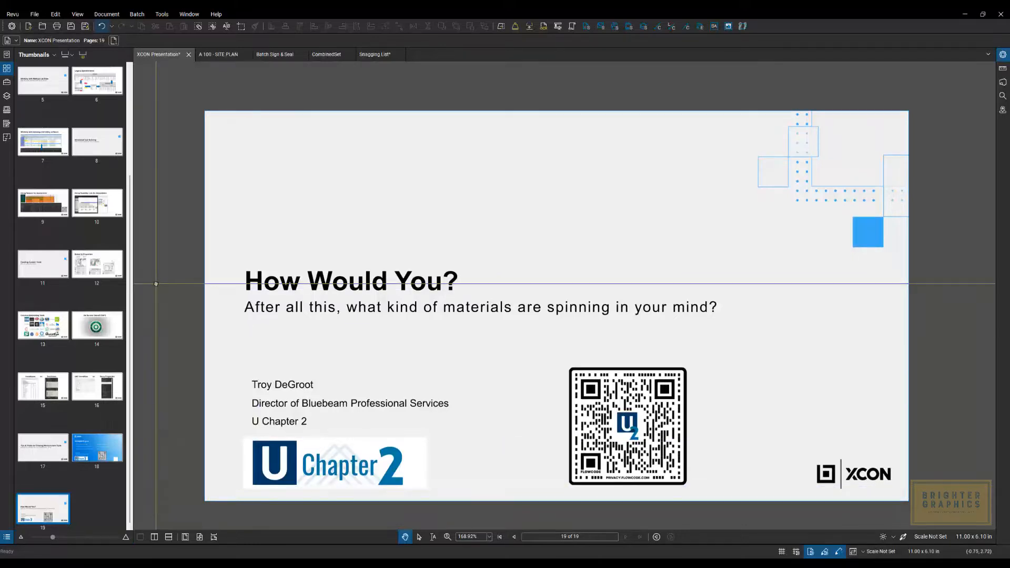
click(138, 15)
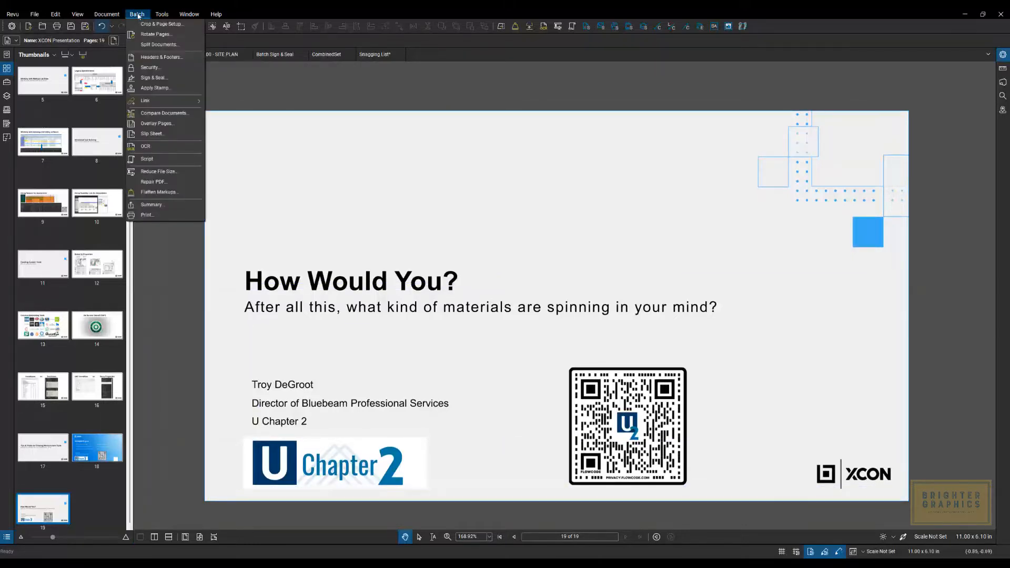
click(158, 58)
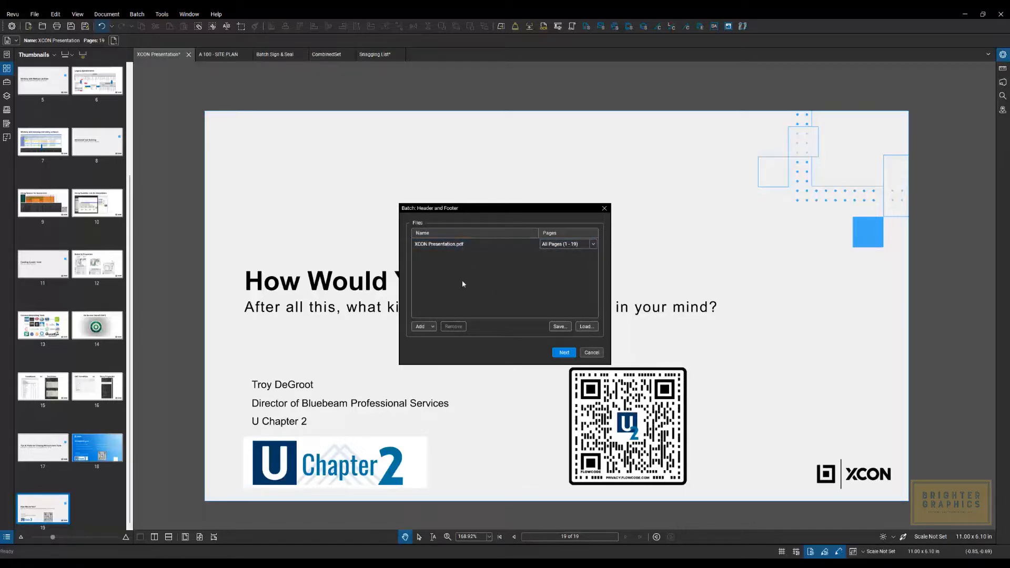
click(560, 355)
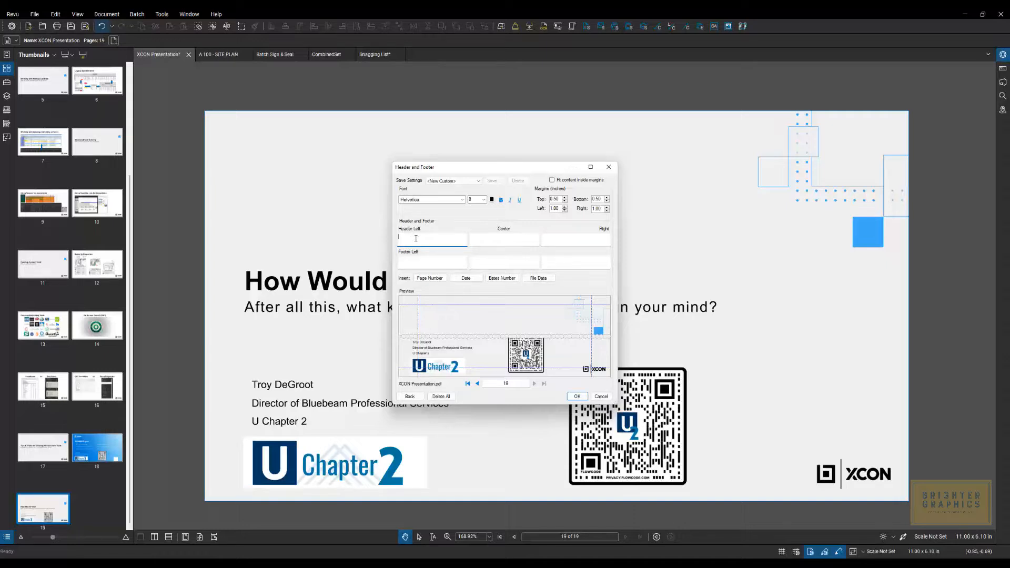
click(427, 281)
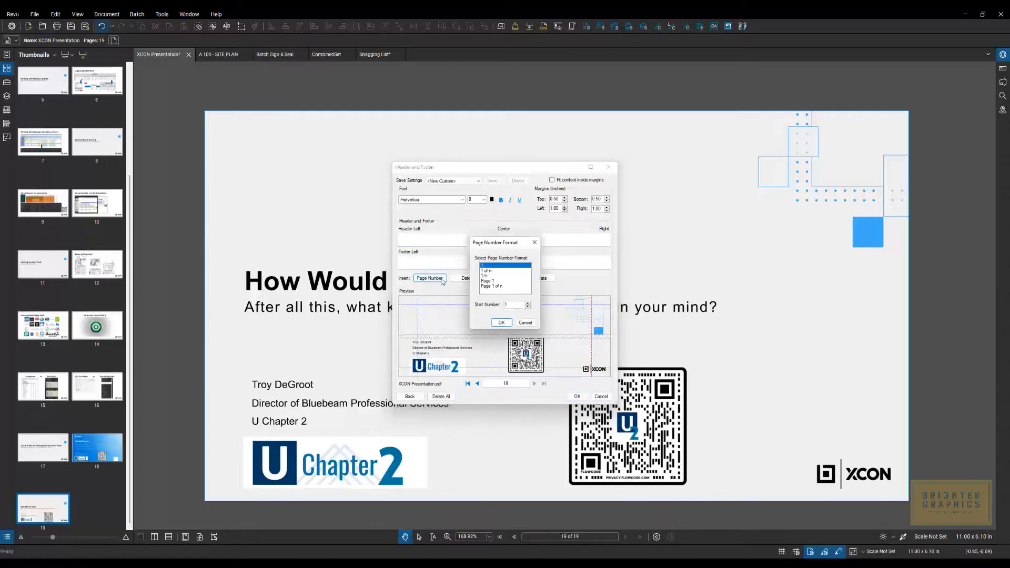
click(493, 272)
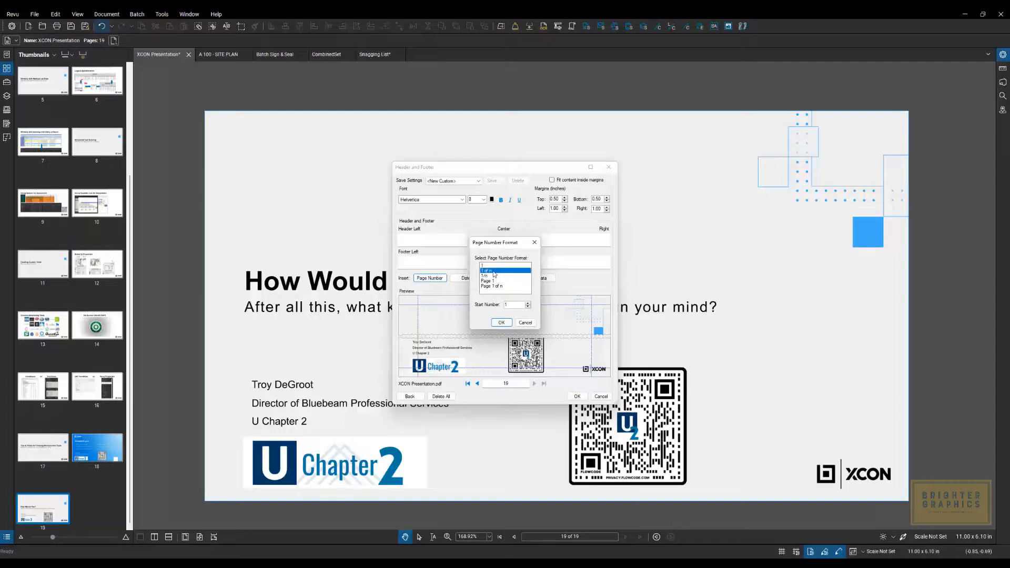
click(502, 323)
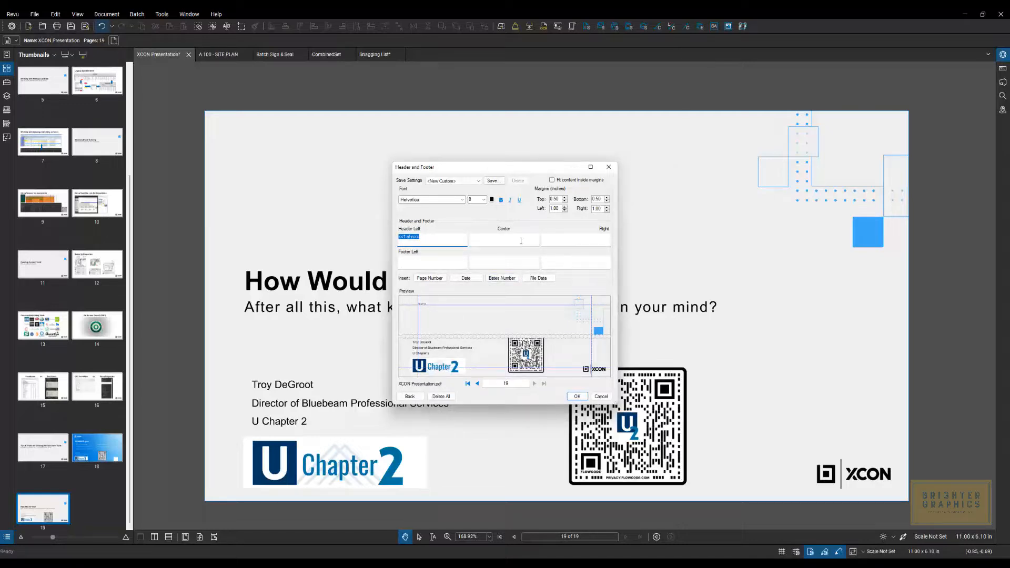
Step: Set the header's left margin to 0.50 and top margin to 0.40 inches, and apply the header to the presentation
click(564, 211)
click(564, 211)
click(565, 211)
click(564, 210)
click(565, 202)
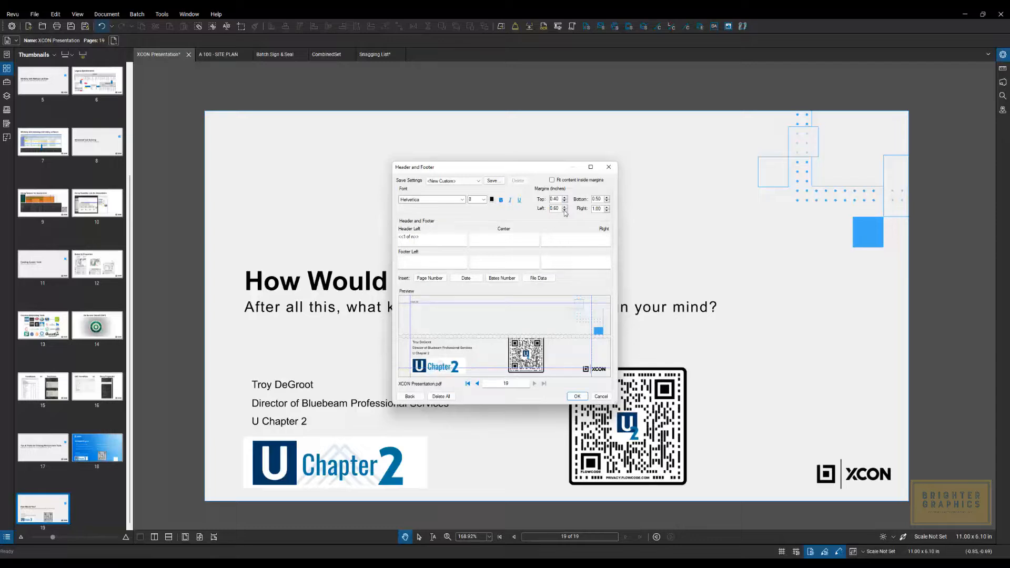
click(564, 211)
click(577, 396)
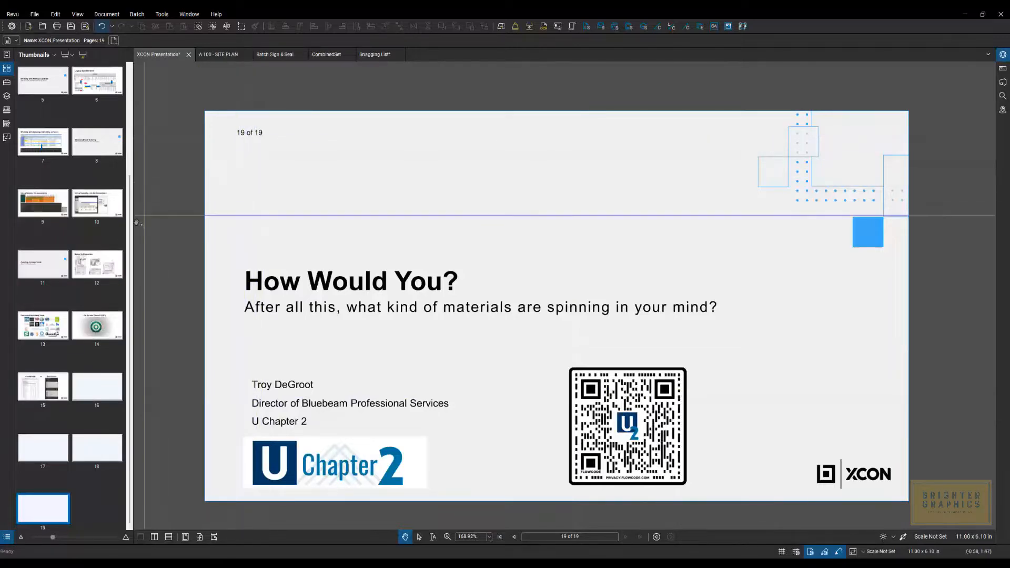
Step: Check the new page number header on pages 1 and 2 of the presentation
scroll(55, 106, up, 3)
click(55, 105)
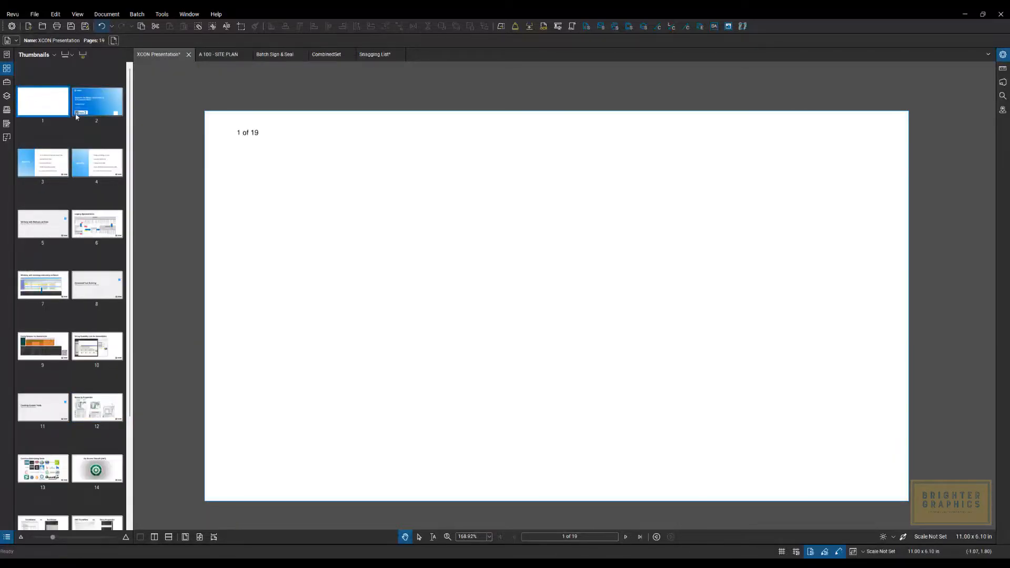
click(109, 109)
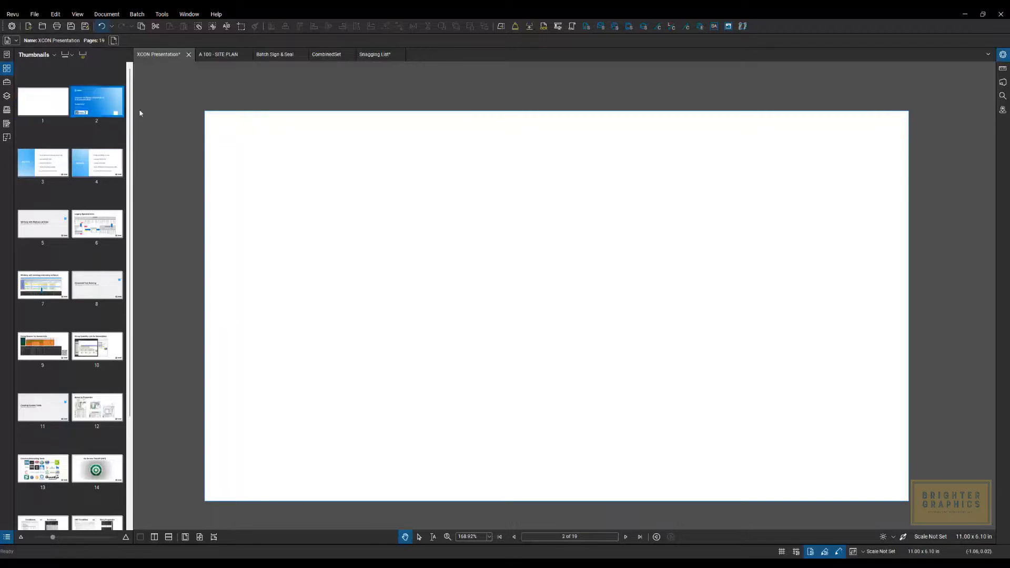
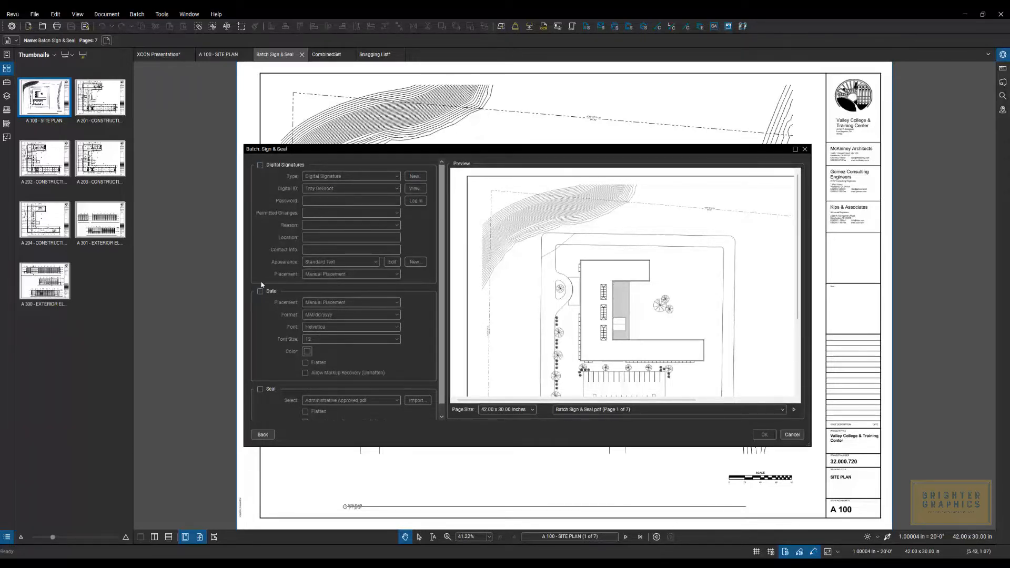
Step: Enable digital signatures in the batch Sign & Seal job, enter the digital ID password and log in
click(259, 165)
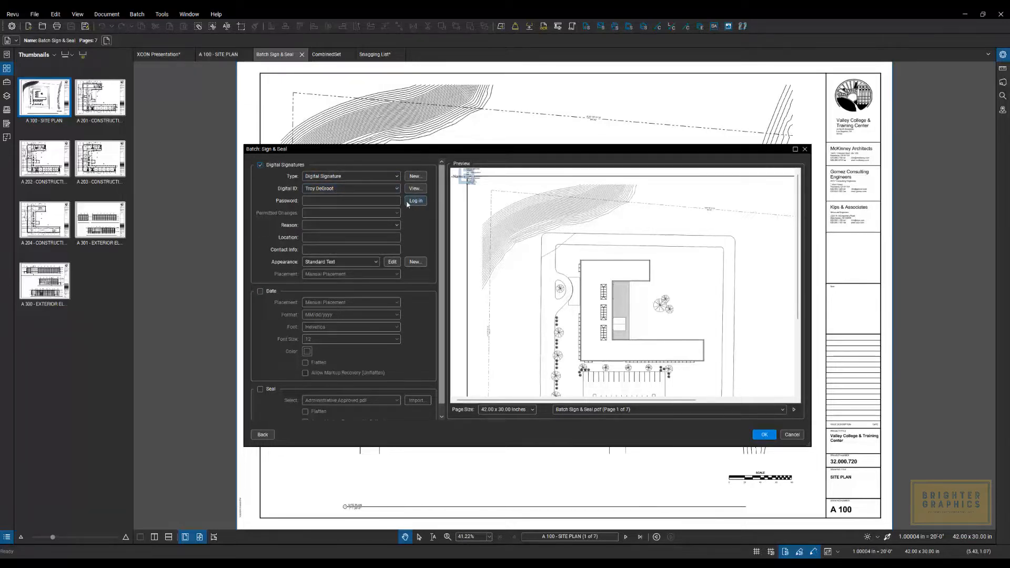
click(373, 200)
click(425, 200)
Step: Examine the available signature types and signing reasons, keeping the Digital Signature type and no reason
click(396, 177)
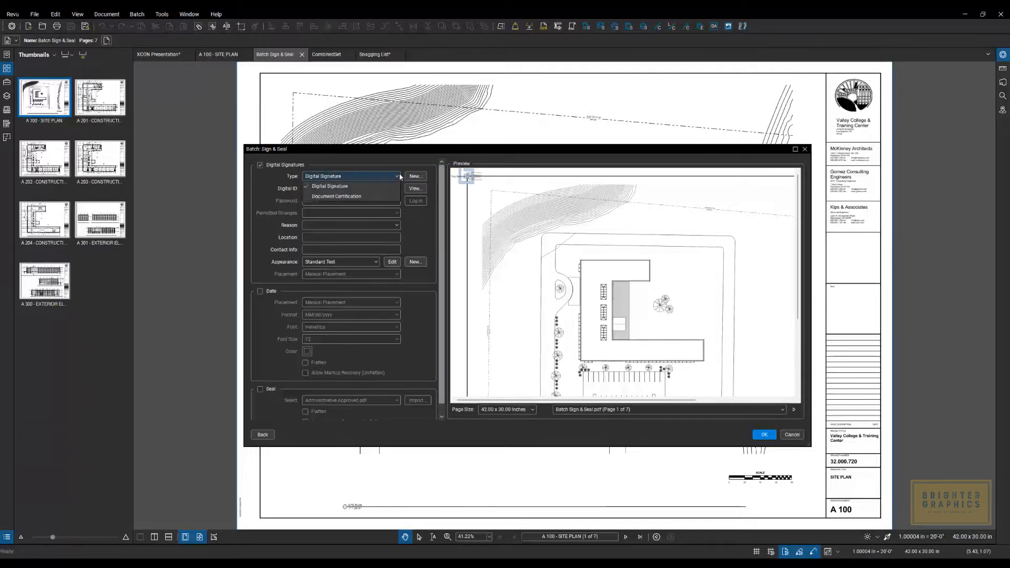
click(398, 170)
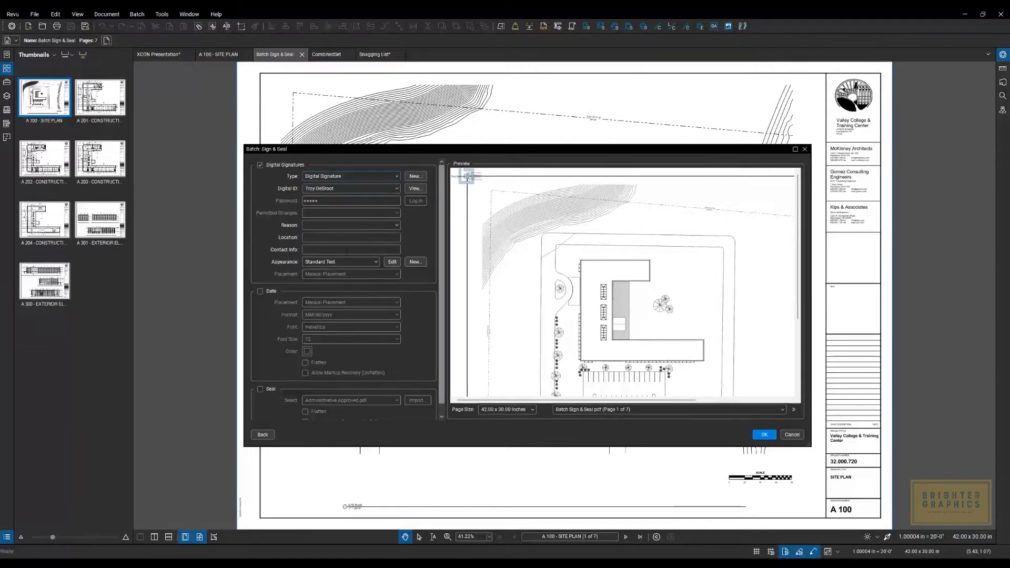
click(396, 226)
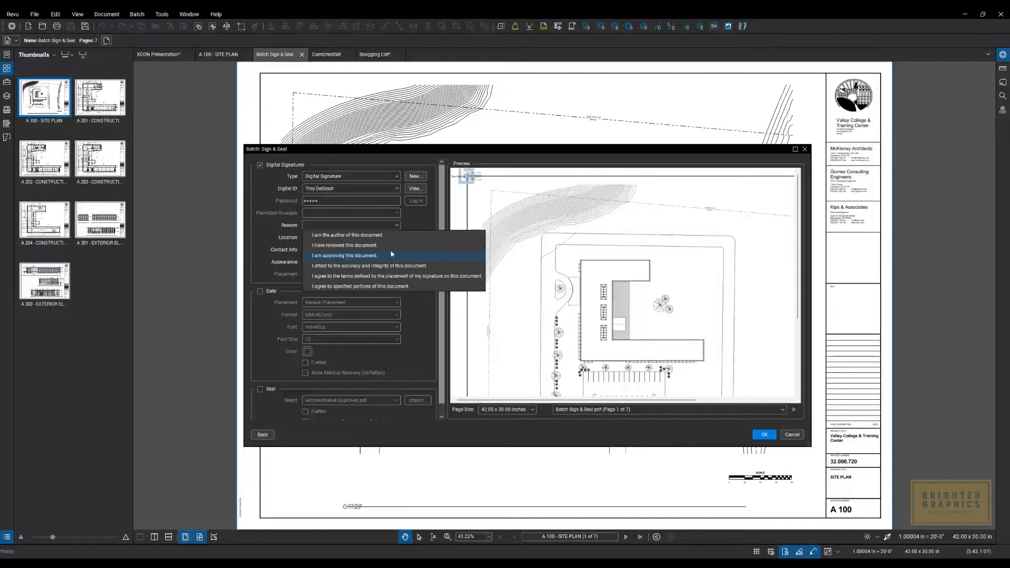
click(415, 223)
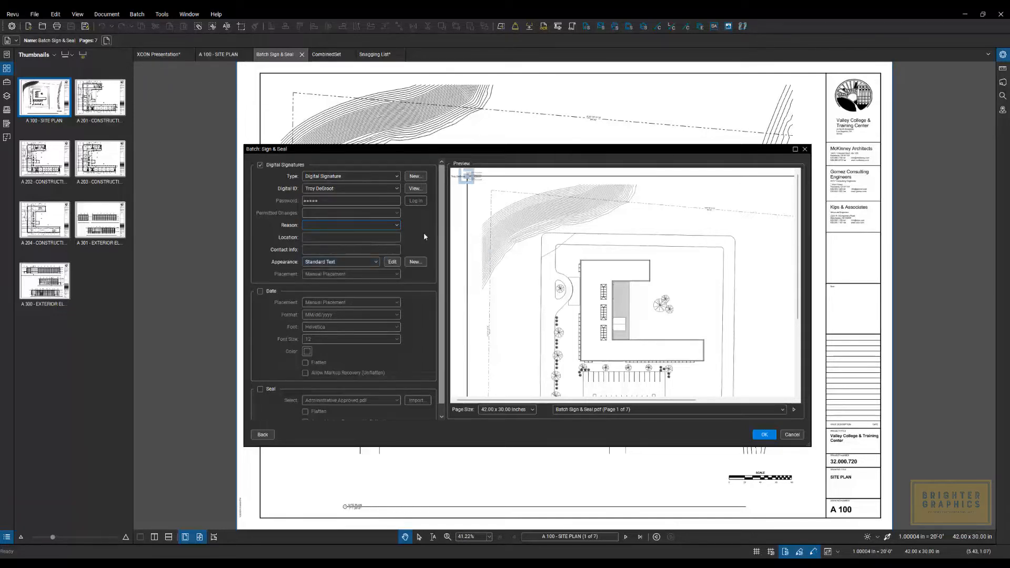
Step: Include both a date and a seal in the batch Sign & Seal job
click(260, 291)
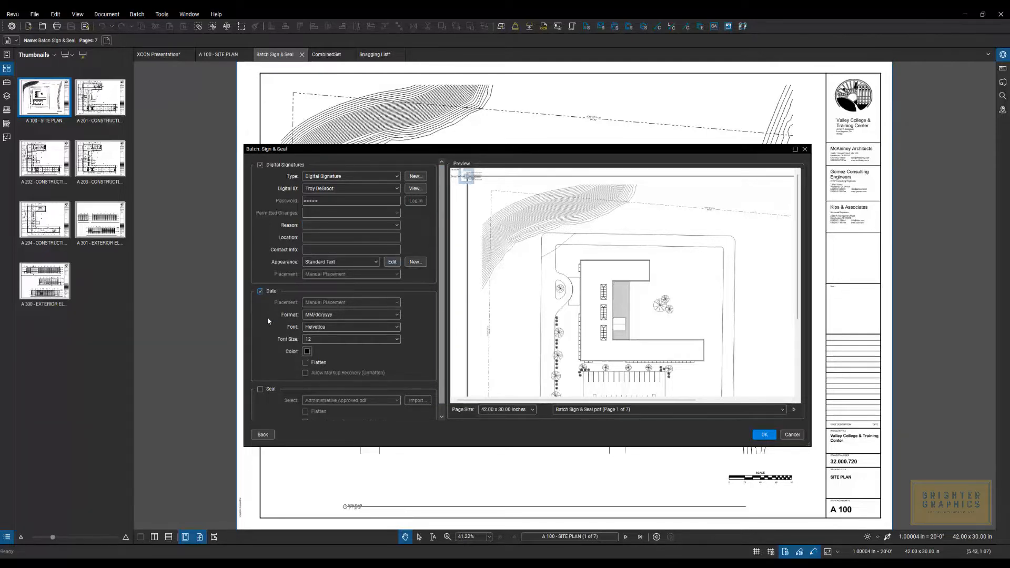
click(259, 390)
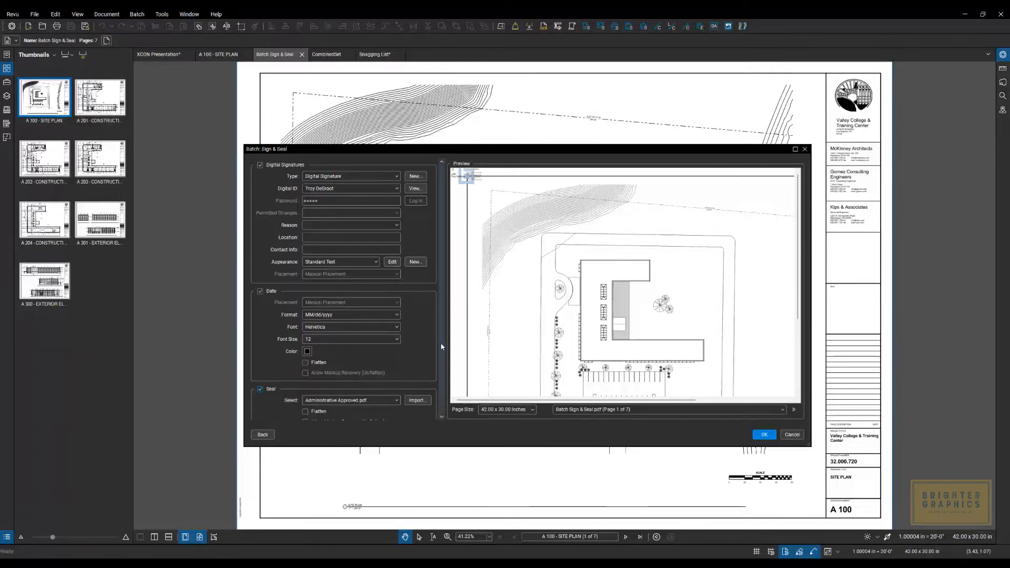
Step: Import Administrative Approved.pdf from the Stamps folder as the seal, overwriting the existing stamp
scroll(368, 379, down, 1)
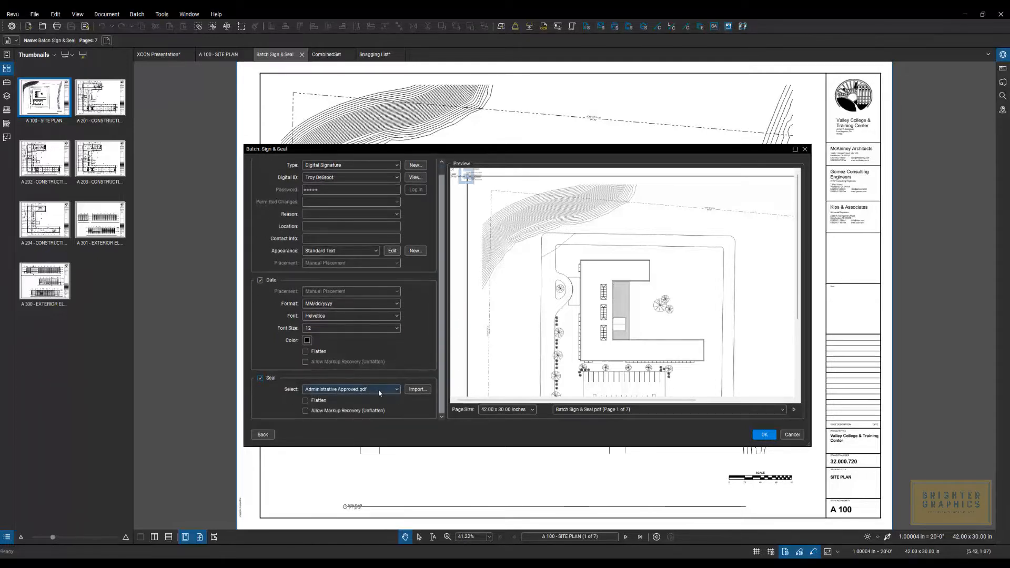
click(412, 390)
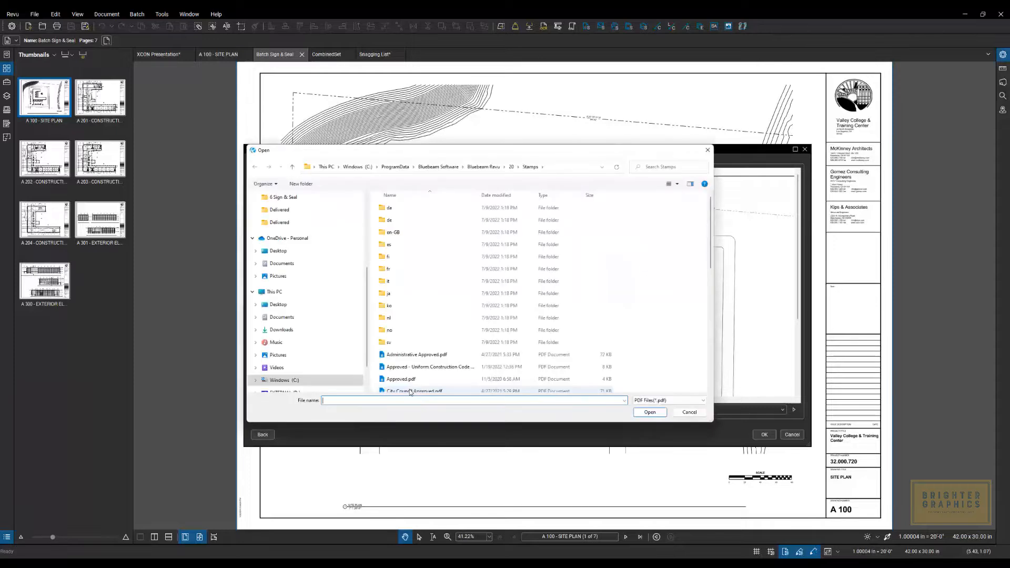
click(409, 356)
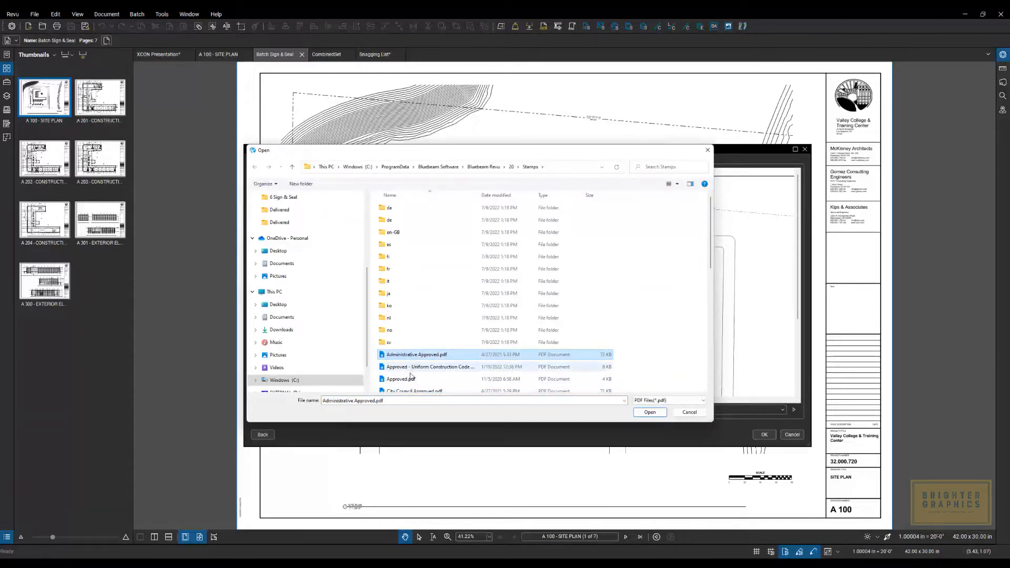
scroll(421, 382, down, 1)
scroll(420, 382, down, 2)
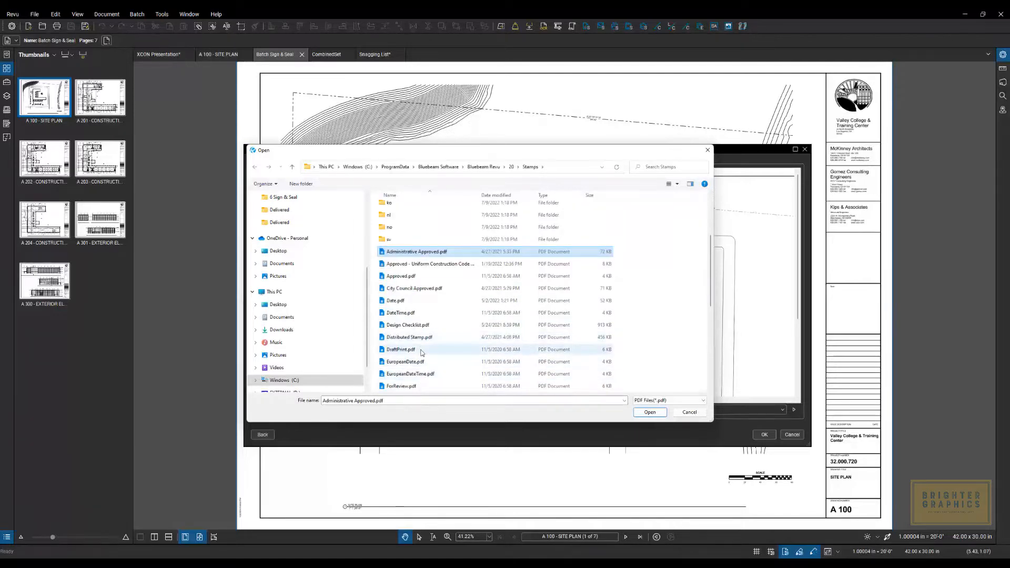
scroll(425, 328, up, 3)
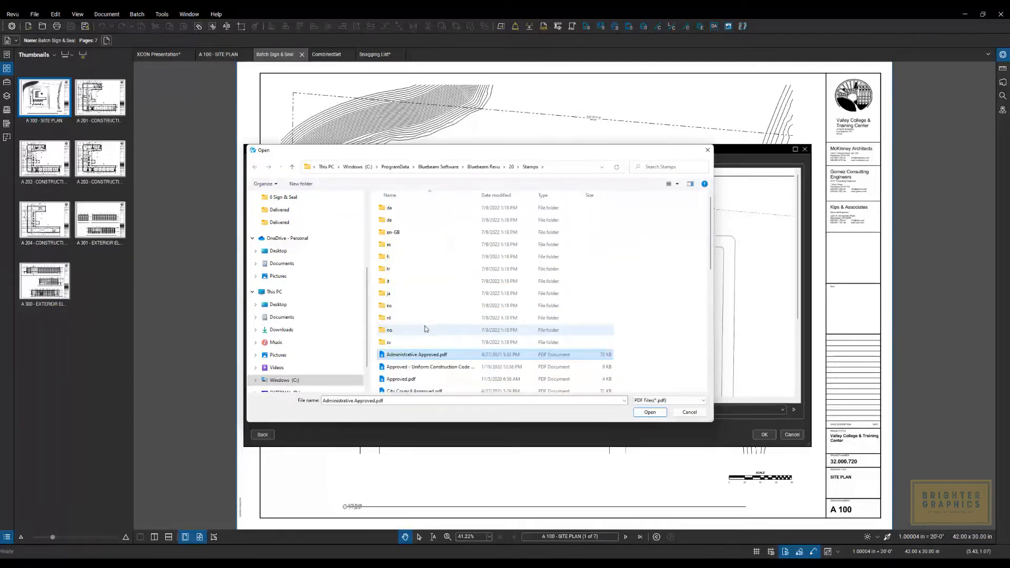
click(650, 412)
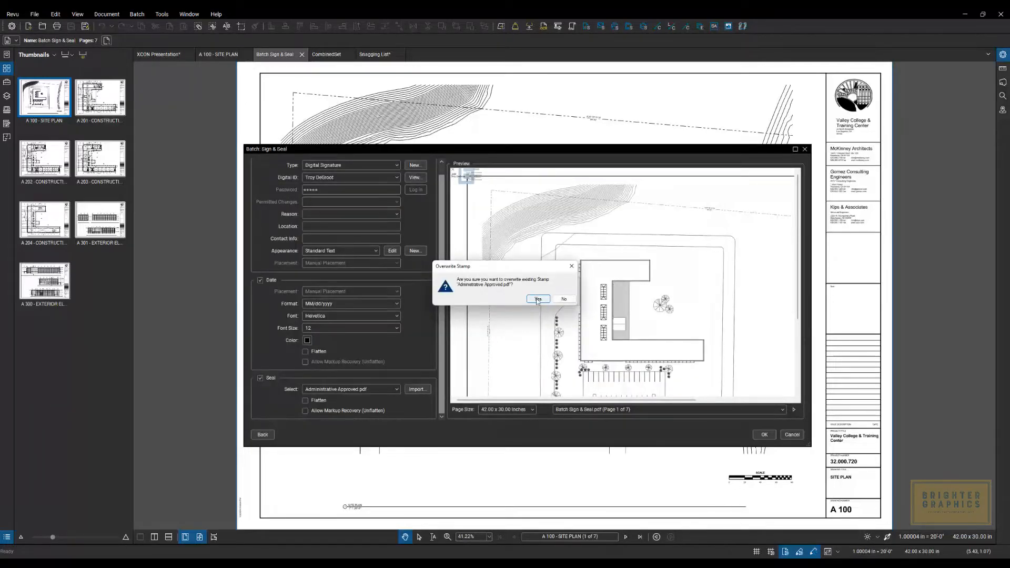
click(538, 299)
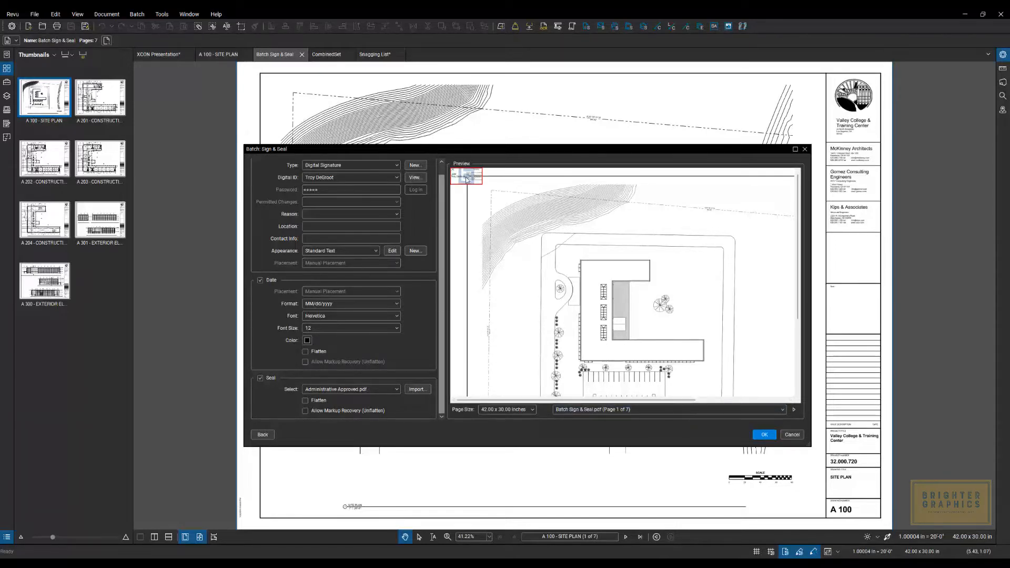
Step: Position the signature and seal in the empty seal box of the site plan's title block, with the date directly beneath
drag(465, 179, 770, 323)
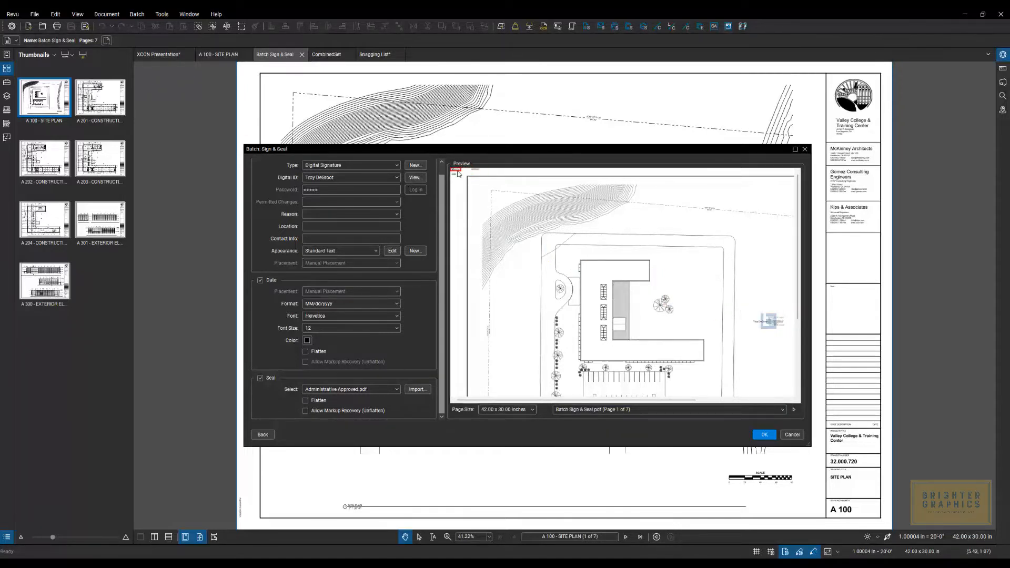
drag(458, 173, 766, 338)
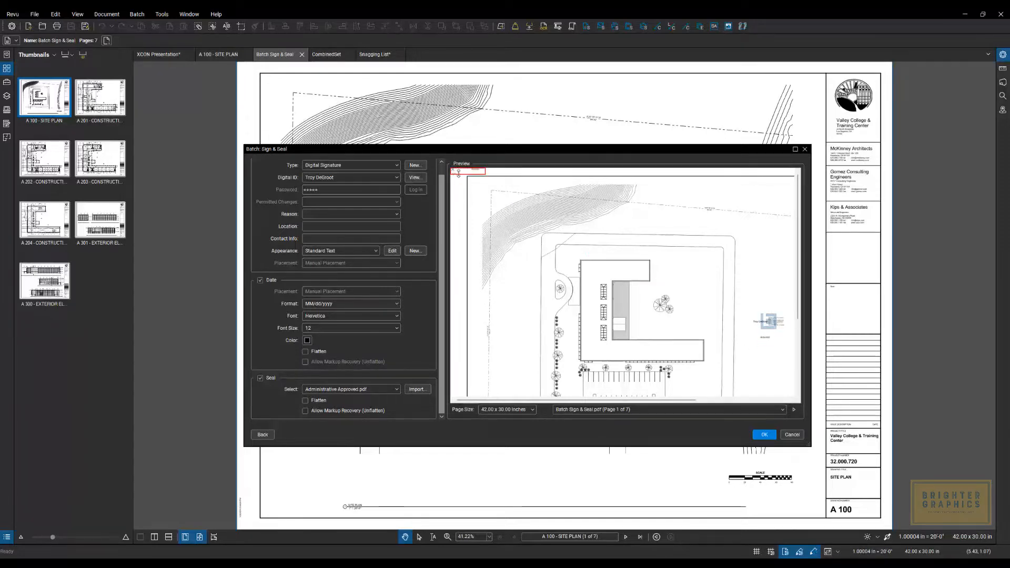
scroll(457, 174, up, 5)
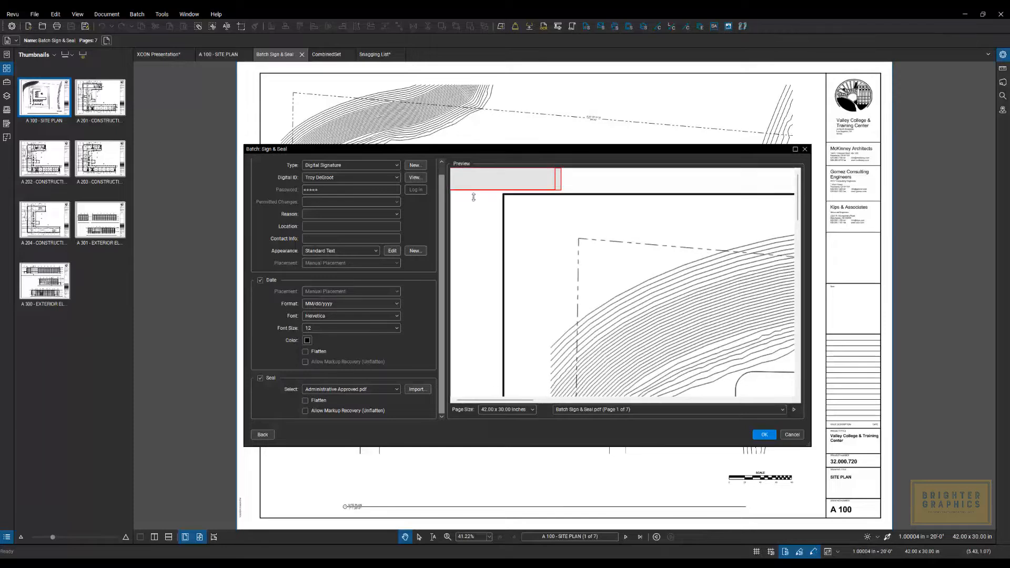
scroll(513, 236, down, 10)
mouse_move(470, 185)
mouse_down()
mouse_move(514, 236)
mouse_move(505, 223)
mouse_move(624, 273)
mouse_move(659, 307)
mouse_move(558, 214)
mouse_up()
scroll(660, 309, up, 9)
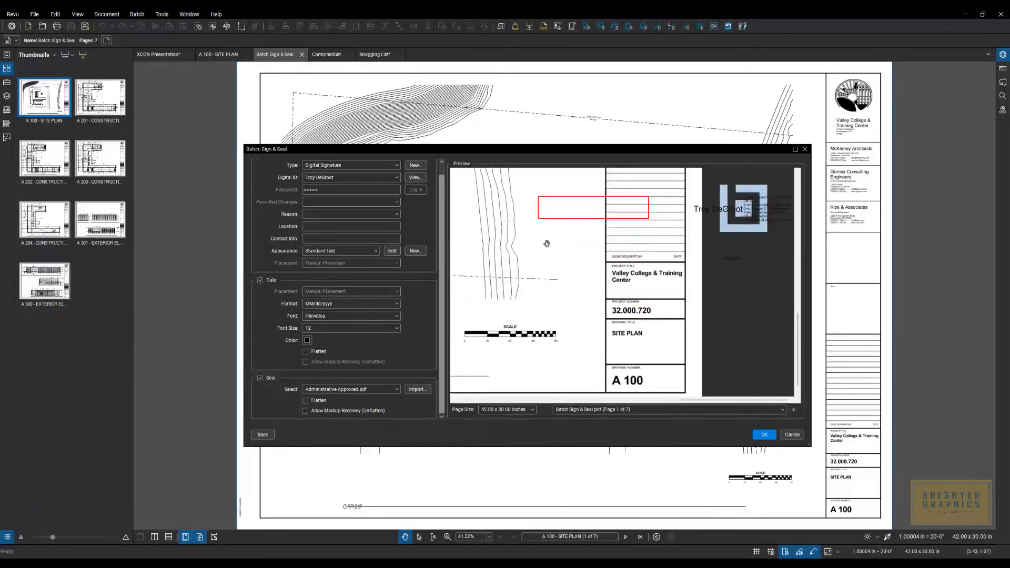
scroll(559, 323, down, 2)
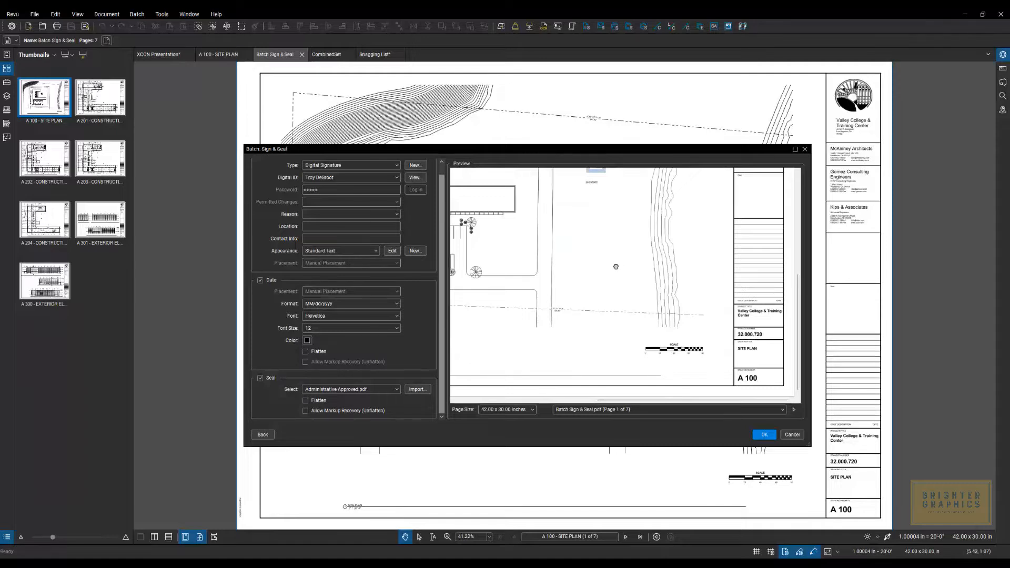
scroll(615, 266, up, 3)
drag(600, 249, 765, 281)
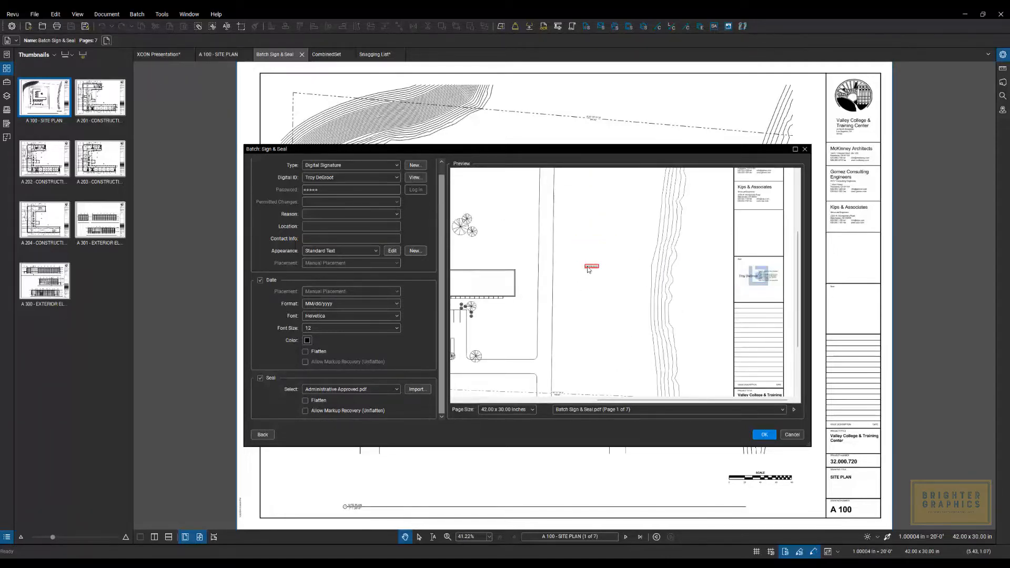
drag(588, 270, 760, 295)
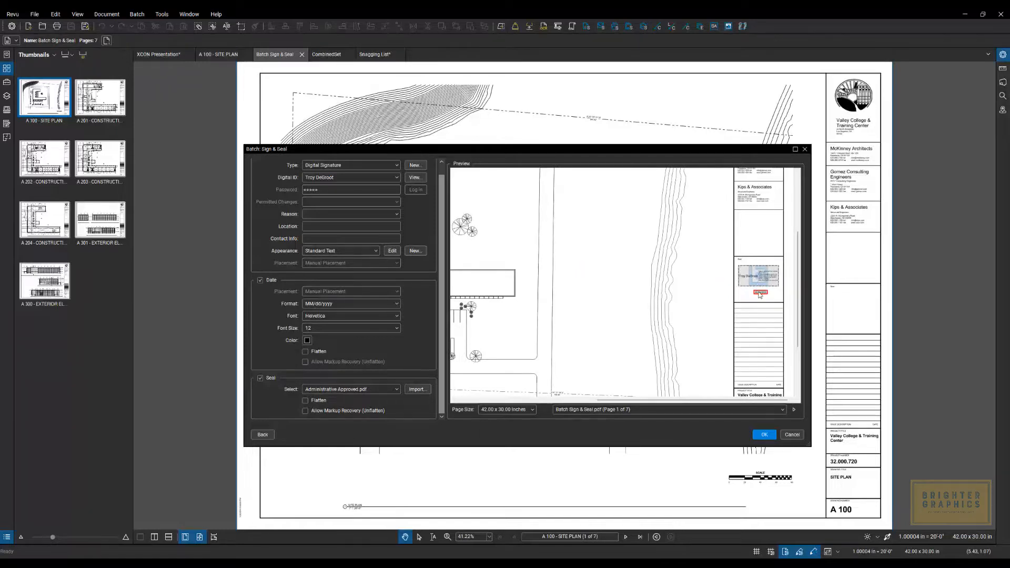
Step: Check the signature, seal and date placement on the sheet preview and run the batch Sign & Seal job
scroll(571, 251, down, 5)
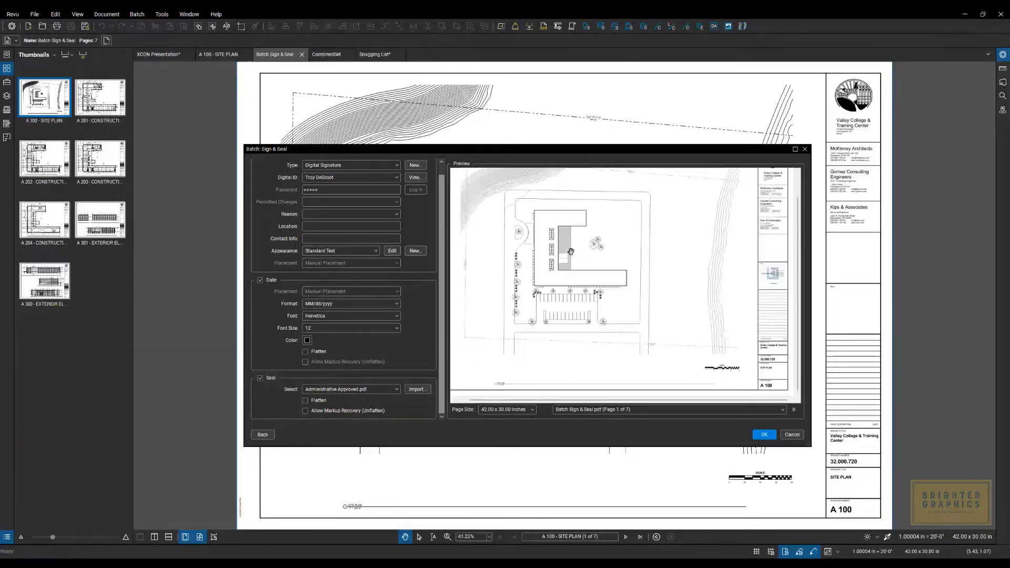
scroll(571, 252, down, 2)
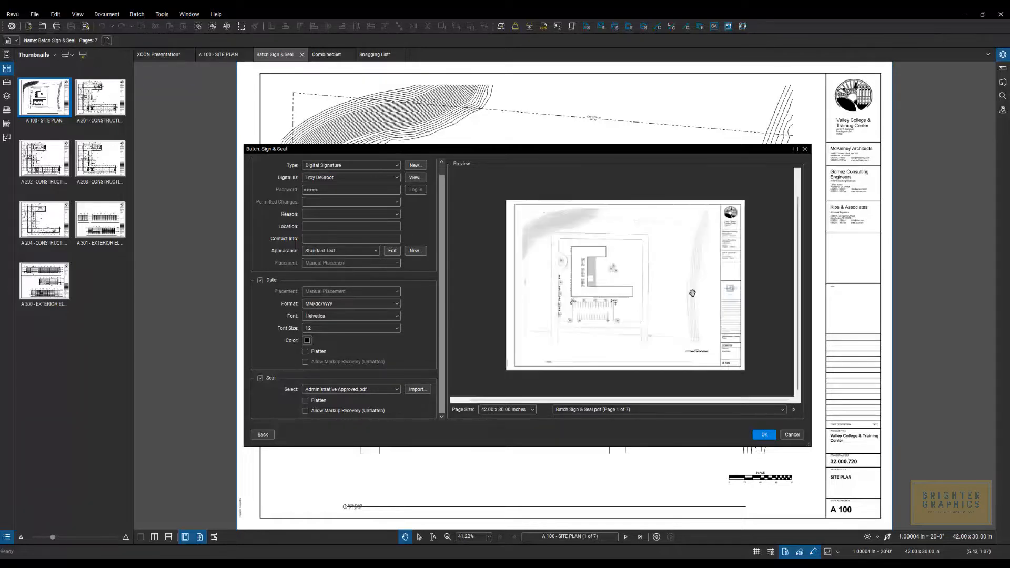
scroll(692, 292, up, 3)
drag(609, 293, 574, 286)
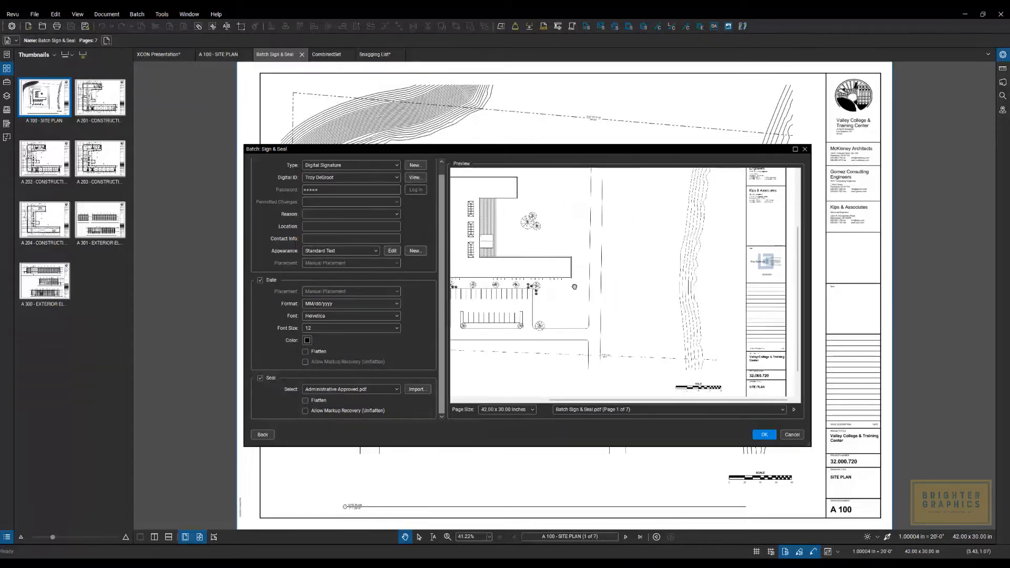
scroll(786, 270, up, 2)
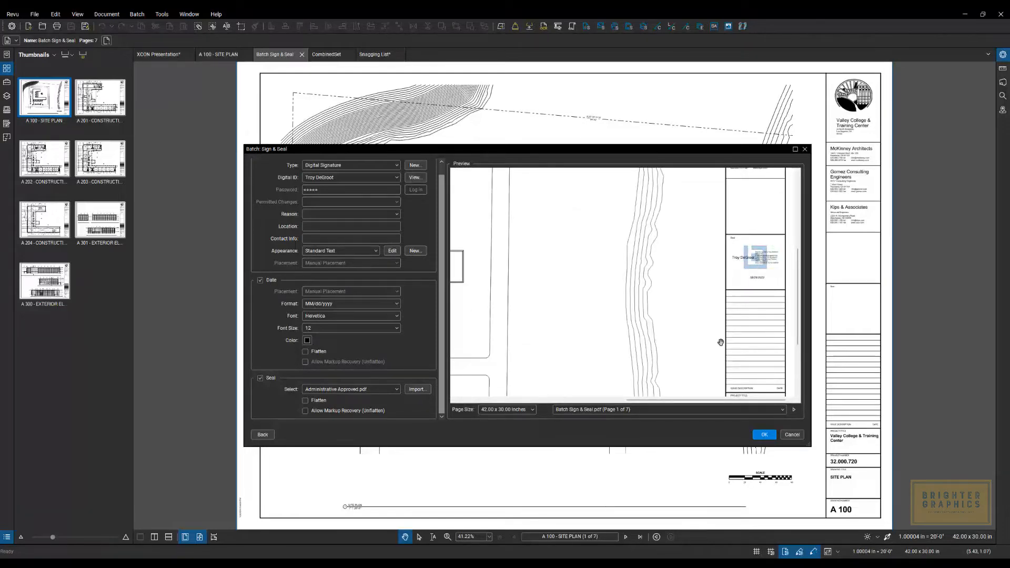
click(764, 435)
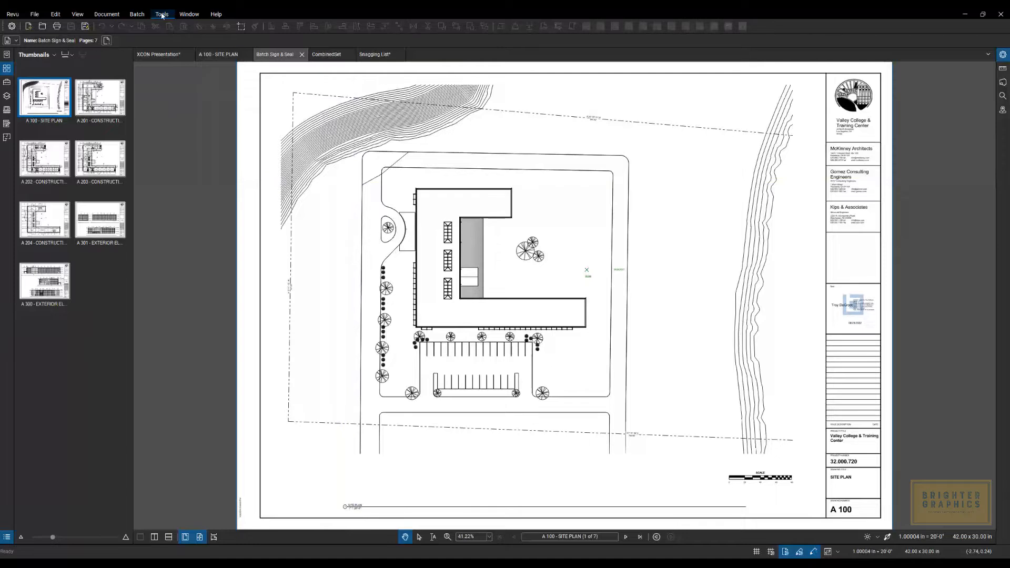
Step: Examine the batch PDF Security options for passwords, permissions and encryption, and close them without saving
click(137, 14)
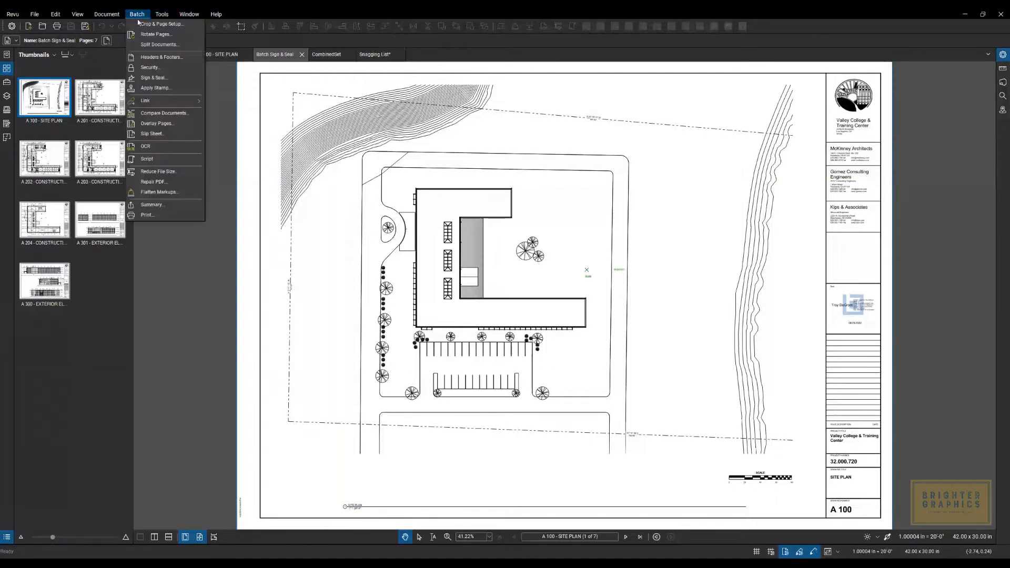
click(156, 69)
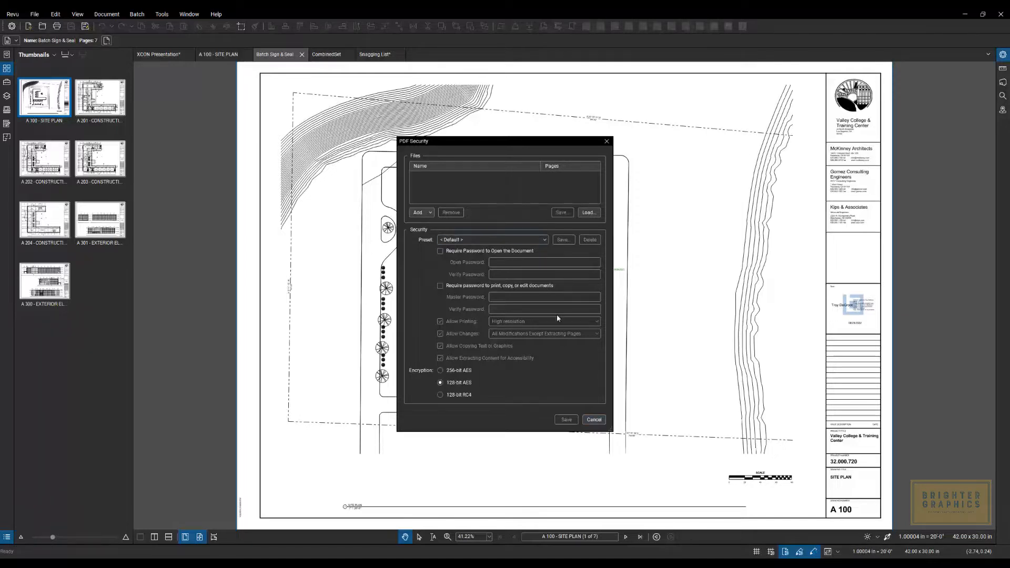
click(594, 420)
Step: Examine the batch Apply Stamp settings for Batch Sign & Seal.pdf, including stamp file, opacity, scale and position, without applying a stamp
click(142, 16)
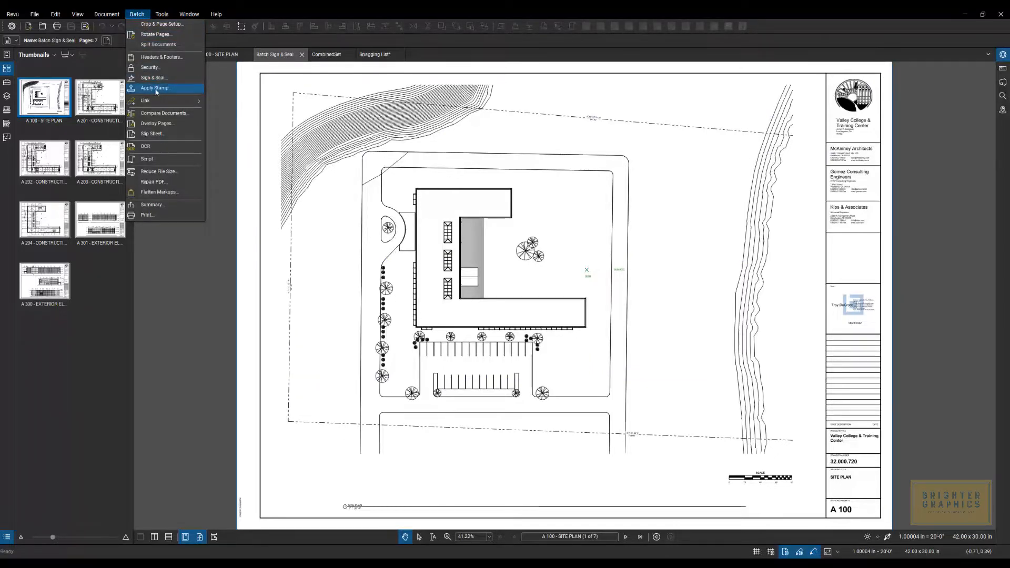
click(156, 91)
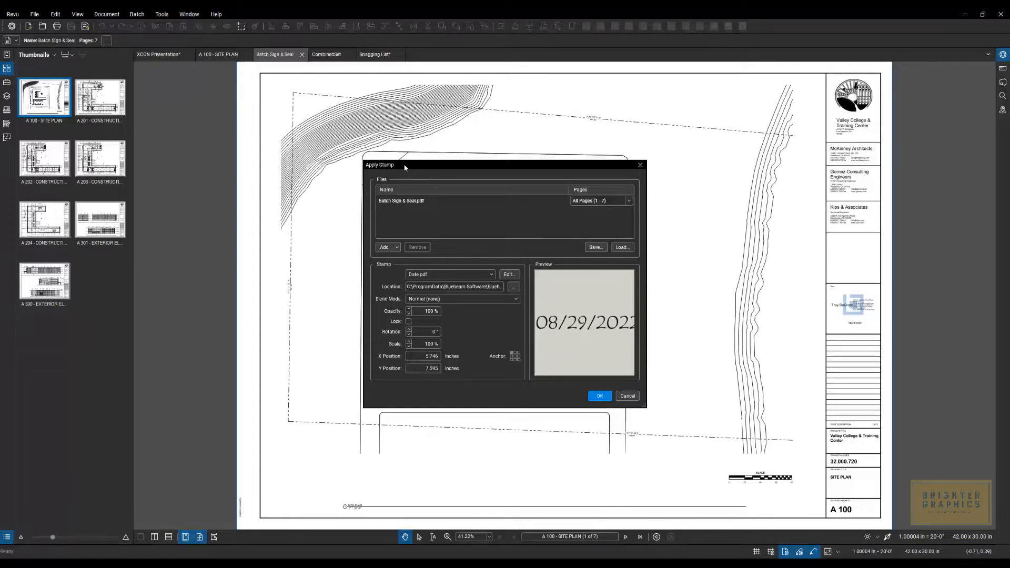
click(404, 201)
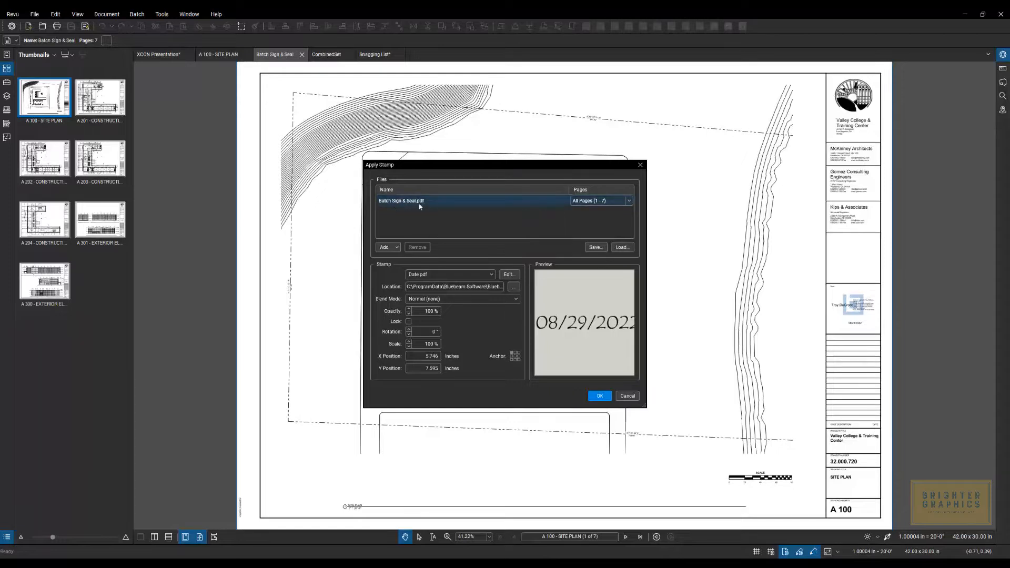
click(417, 222)
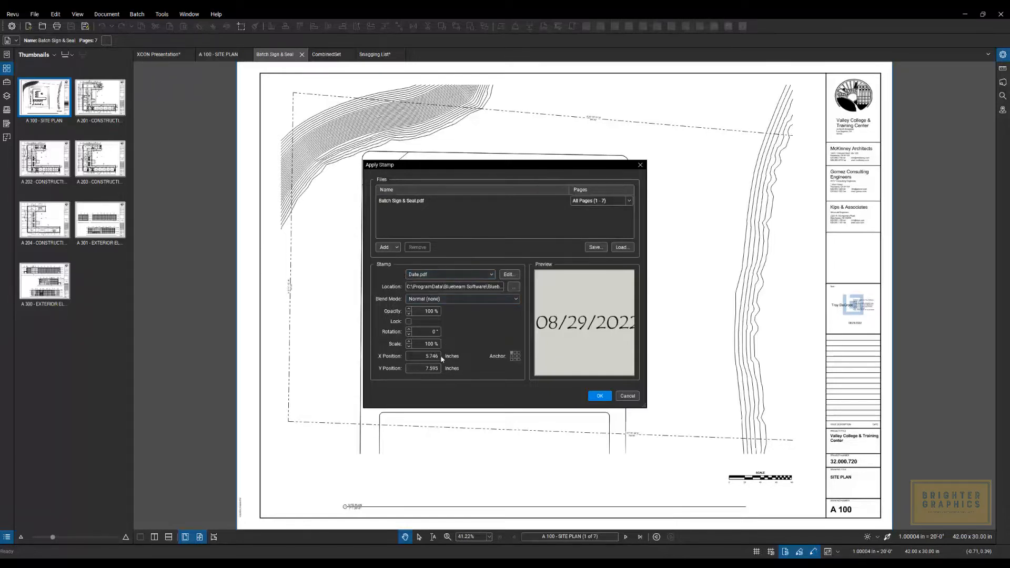
click(403, 354)
click(627, 396)
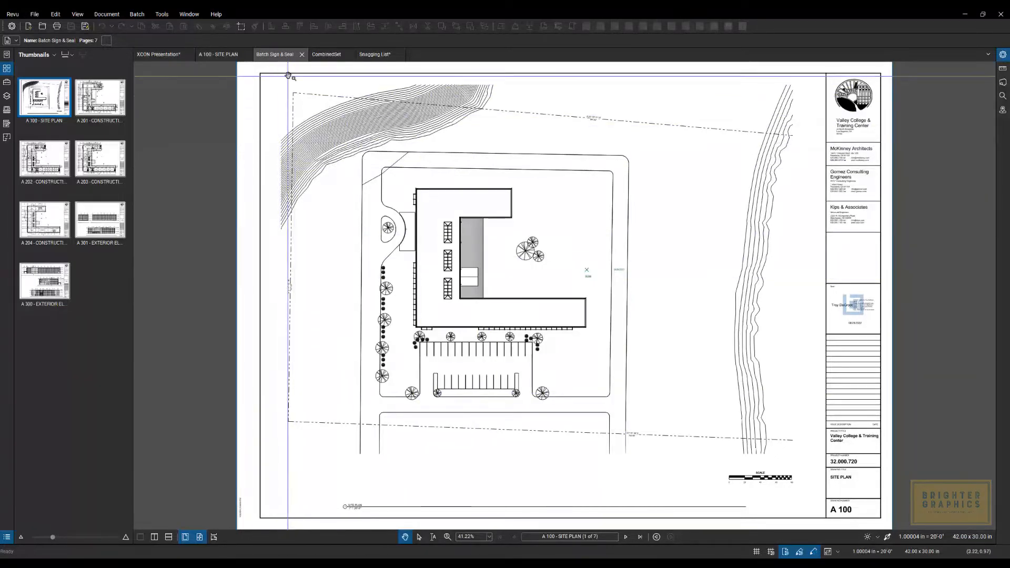
Step: Switch to the CombinedSet document and start a new Batch Link job
click(326, 54)
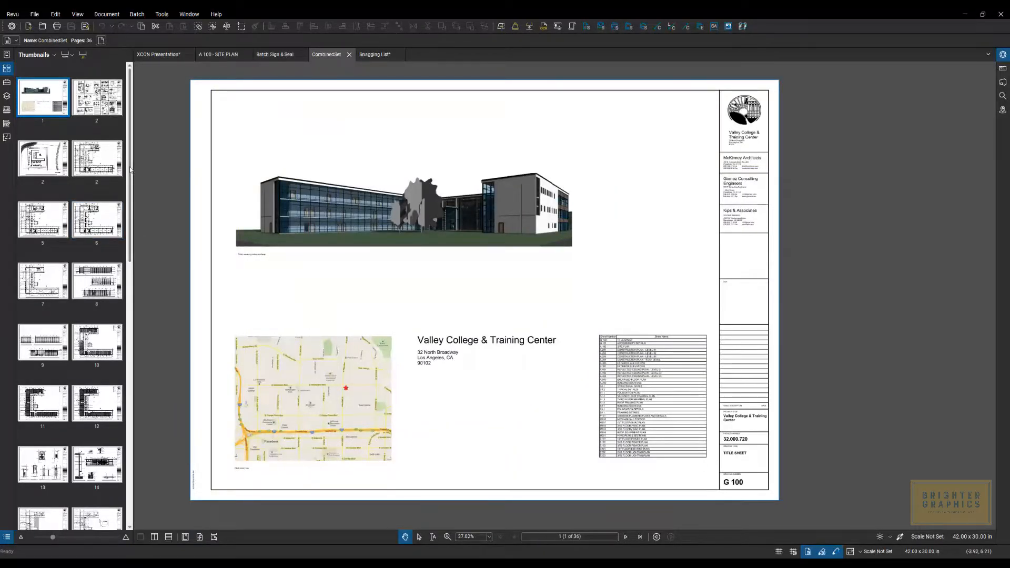
drag(130, 169, 143, 136)
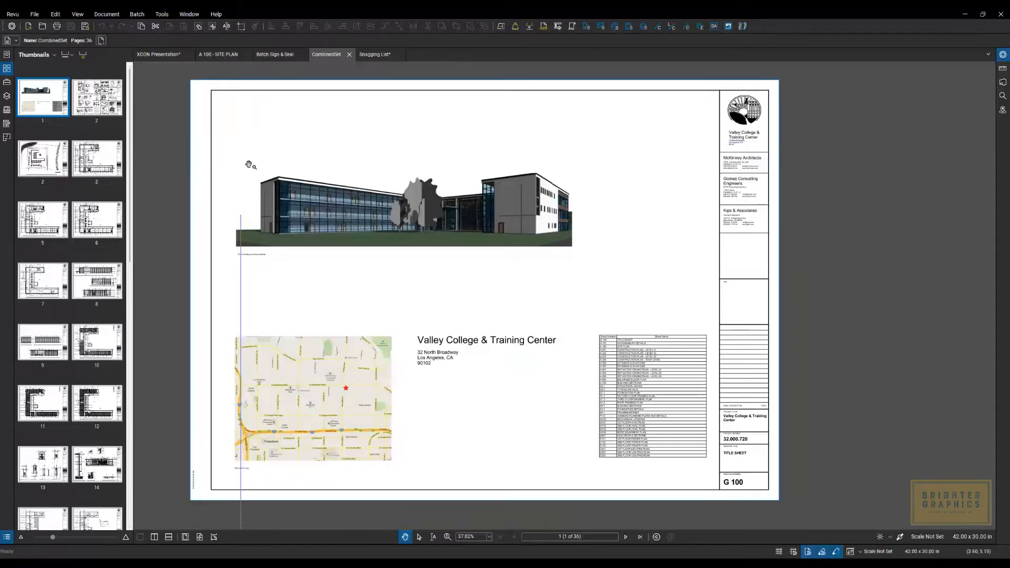
click(136, 14)
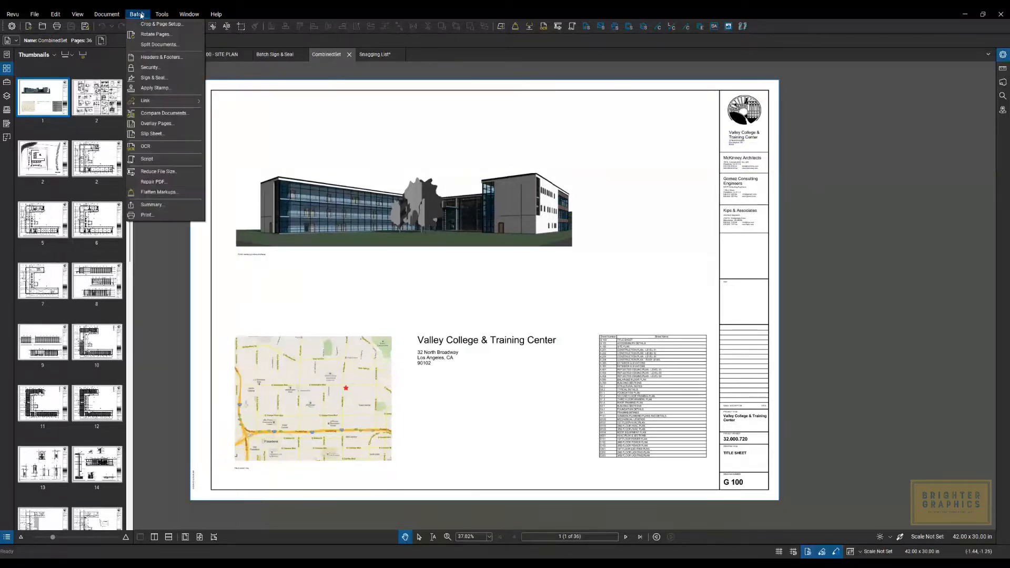
mouse_move(160, 100)
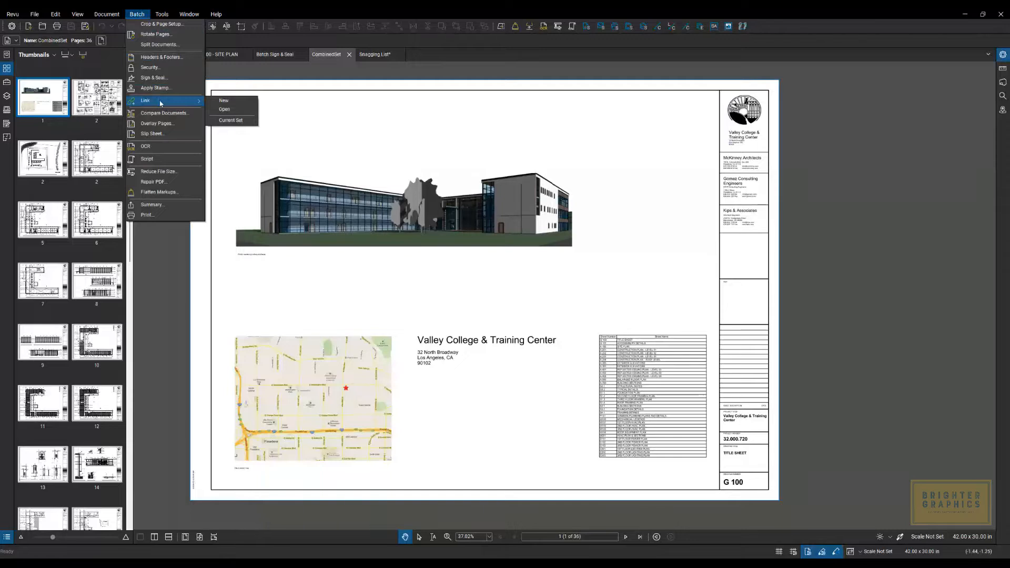
click(225, 101)
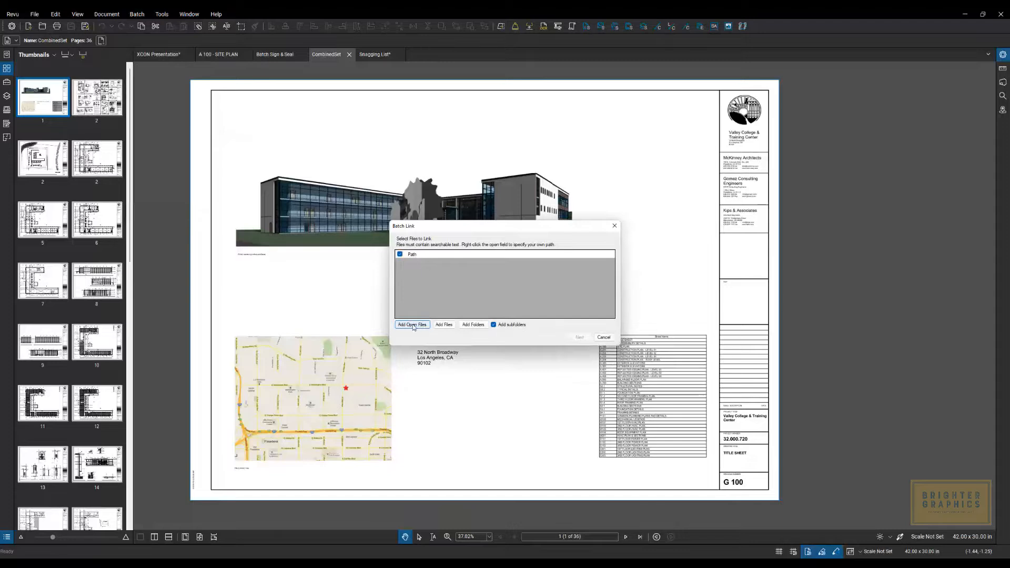
Step: Add the open files to the Batch Link job, include only CombinedSet.pdf and proceed to generating search terms
click(413, 326)
click(434, 274)
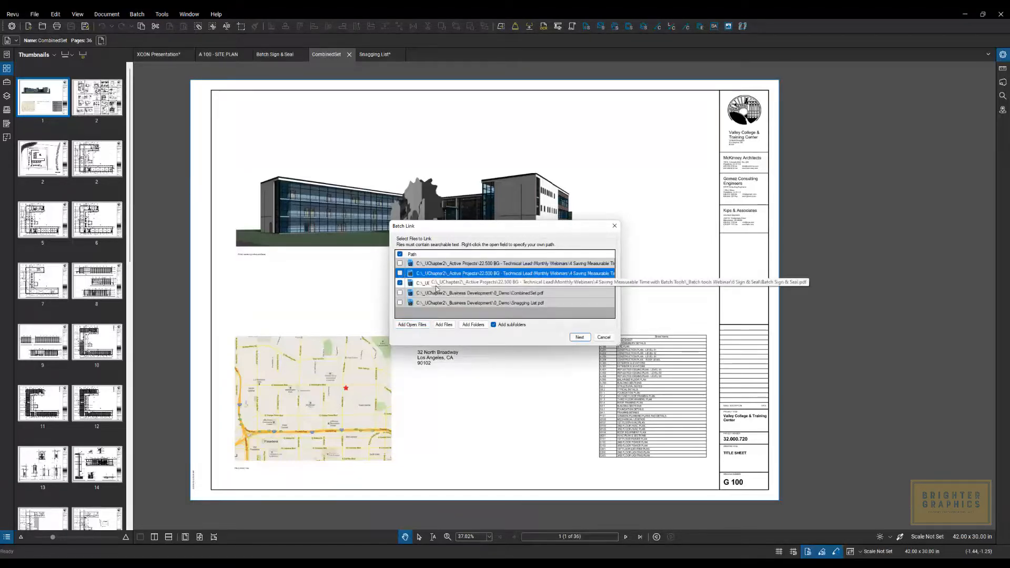
click(400, 283)
click(400, 283)
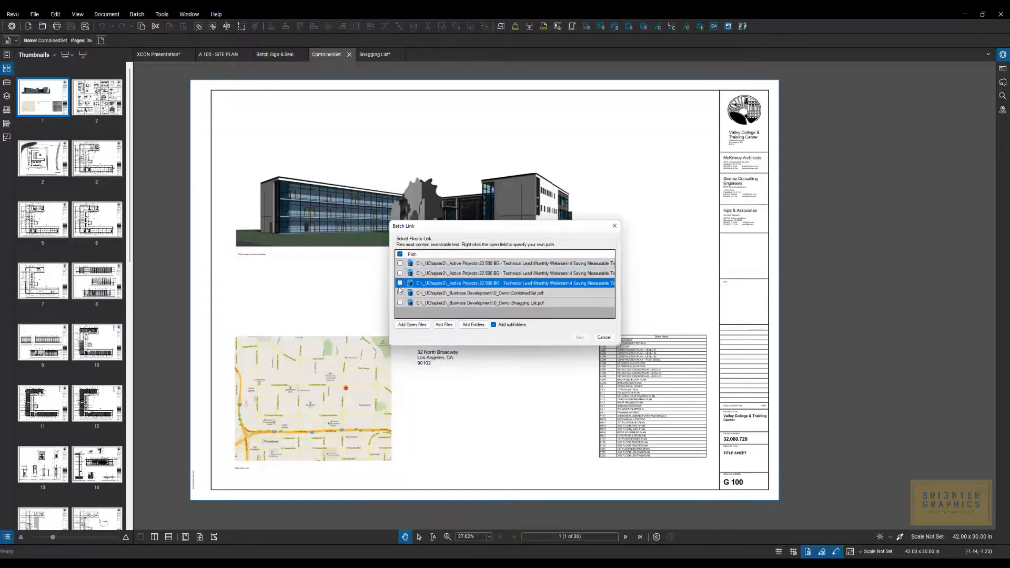
click(399, 293)
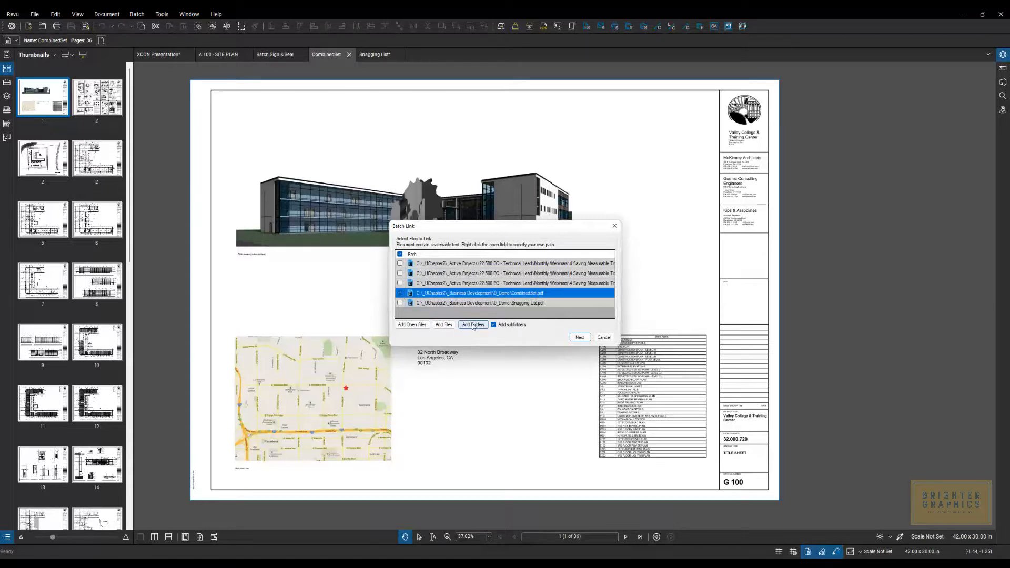
click(579, 338)
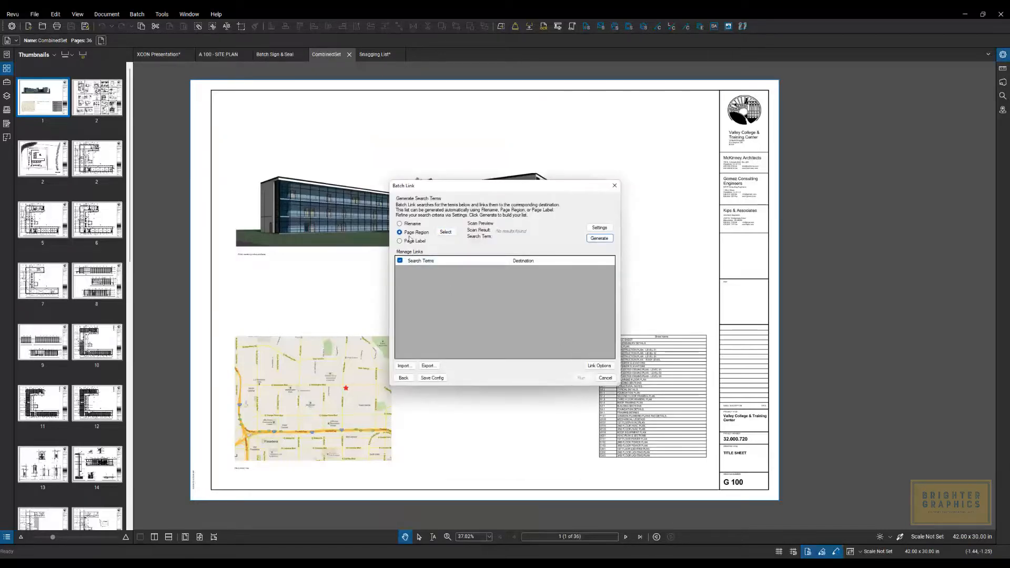
Step: Generate the Batch Link search terms from a page region drawn around the drawing number in the title block
click(445, 232)
scroll(702, 457, up, 5)
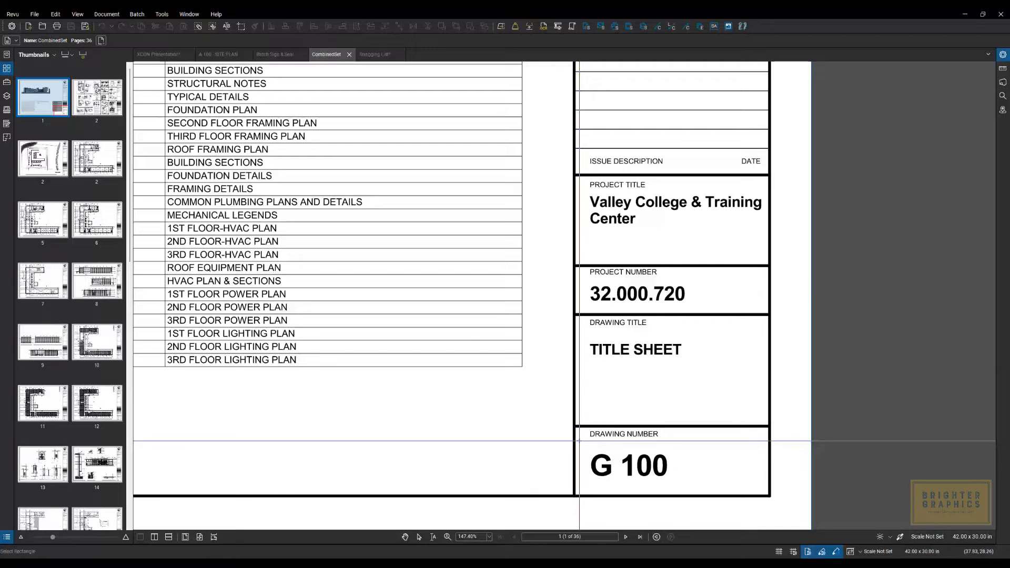
mouse_move(579, 442)
mouse_down()
mouse_move(758, 474)
mouse_move(763, 491)
mouse_up()
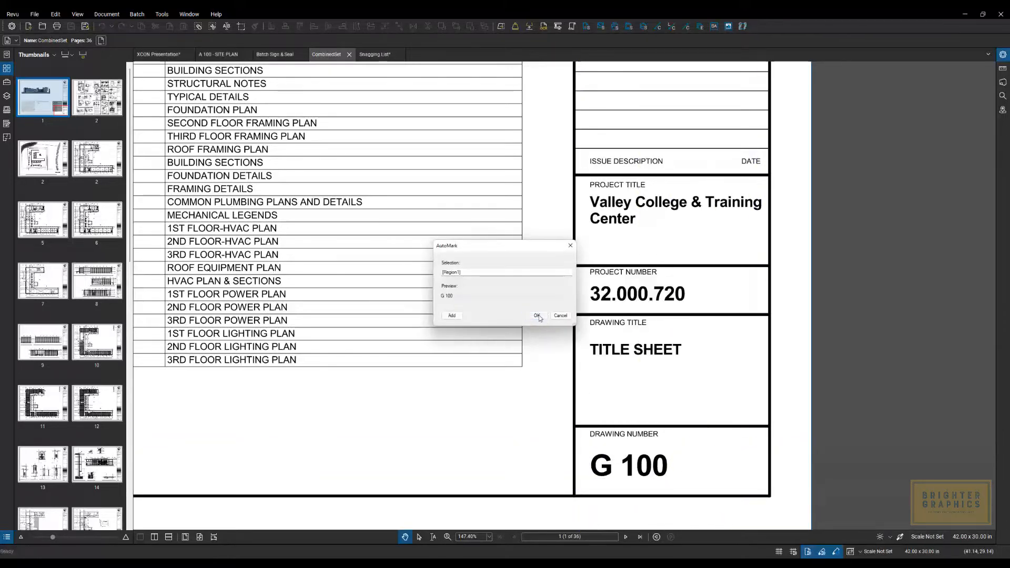
click(536, 315)
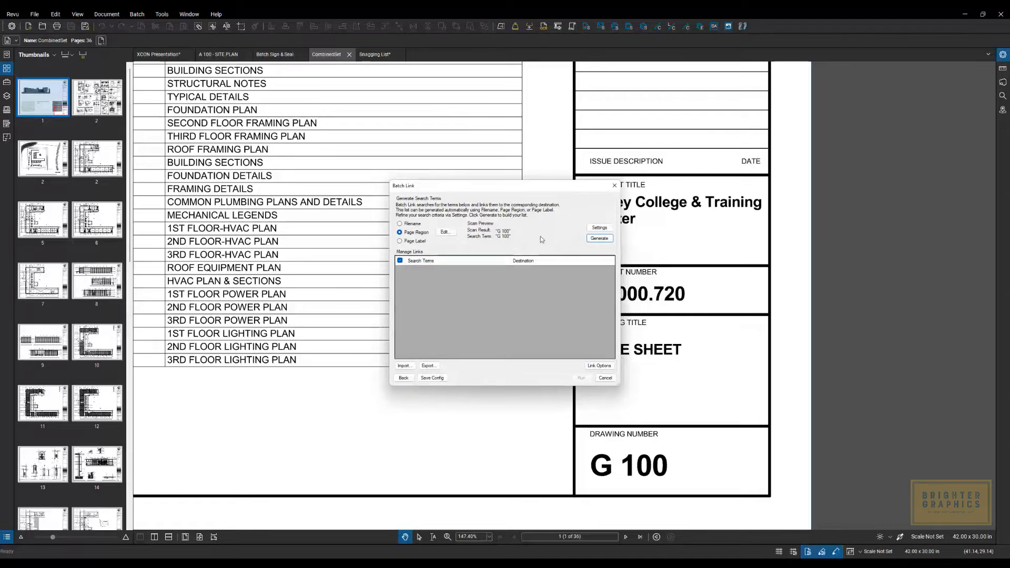
click(599, 238)
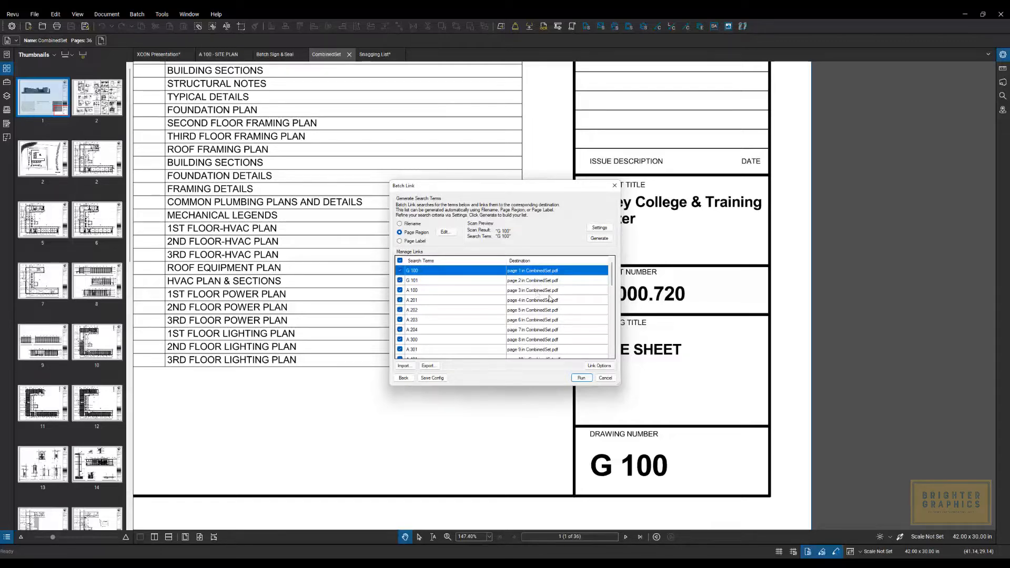
Step: Accept link options with whole words only, overwriting existing links and a yellow fill appearance, and run Batch Link to completion
click(597, 366)
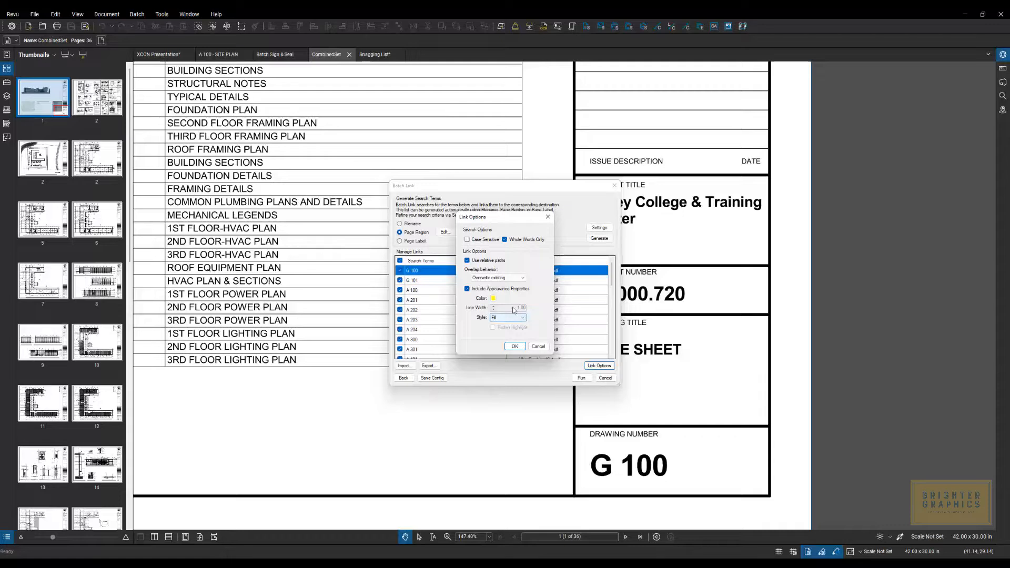
click(515, 346)
click(578, 378)
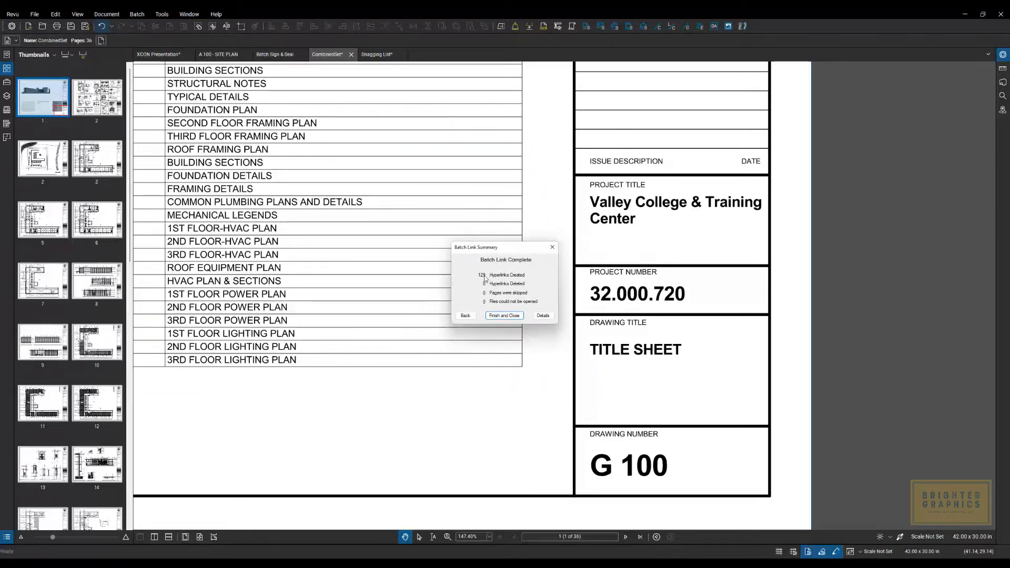
click(504, 315)
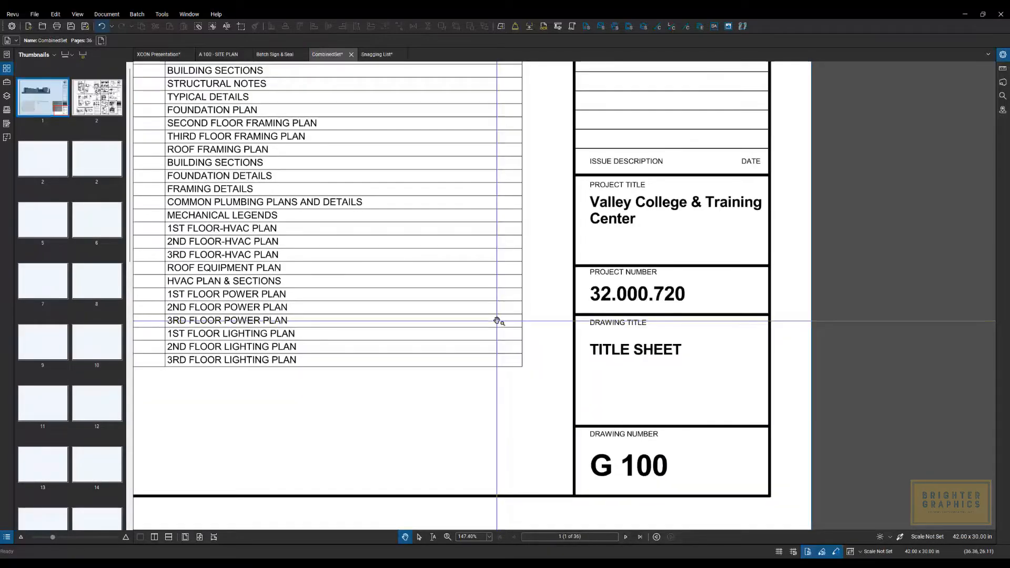
Step: Test the new hyperlinks by following A 201 from the sheet index, the A 500 callout and the A 700 section marker
scroll(473, 284, down, 3)
scroll(404, 239, up, 3)
scroll(401, 238, up, 1)
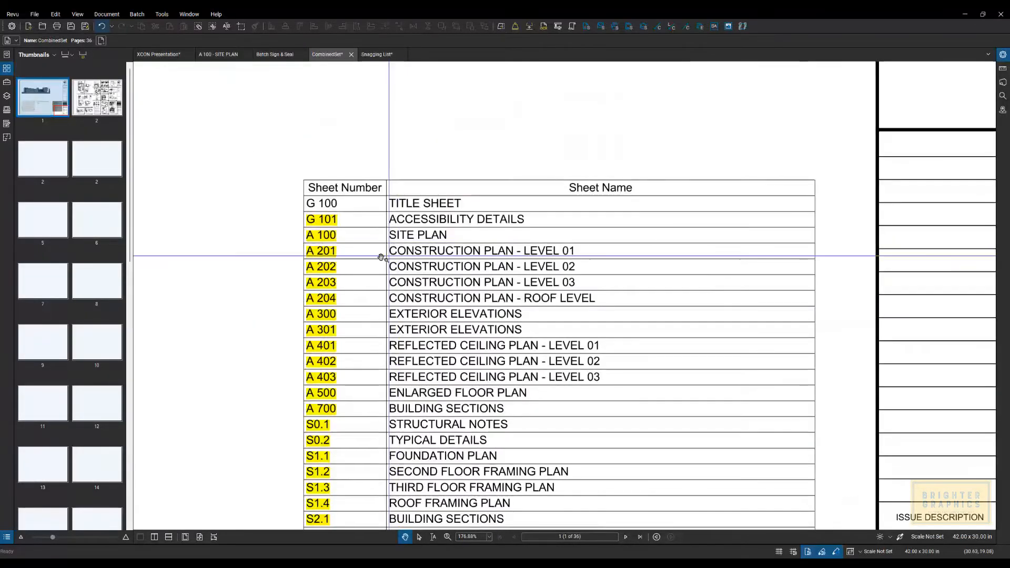
click(327, 253)
scroll(605, 136, up, 7)
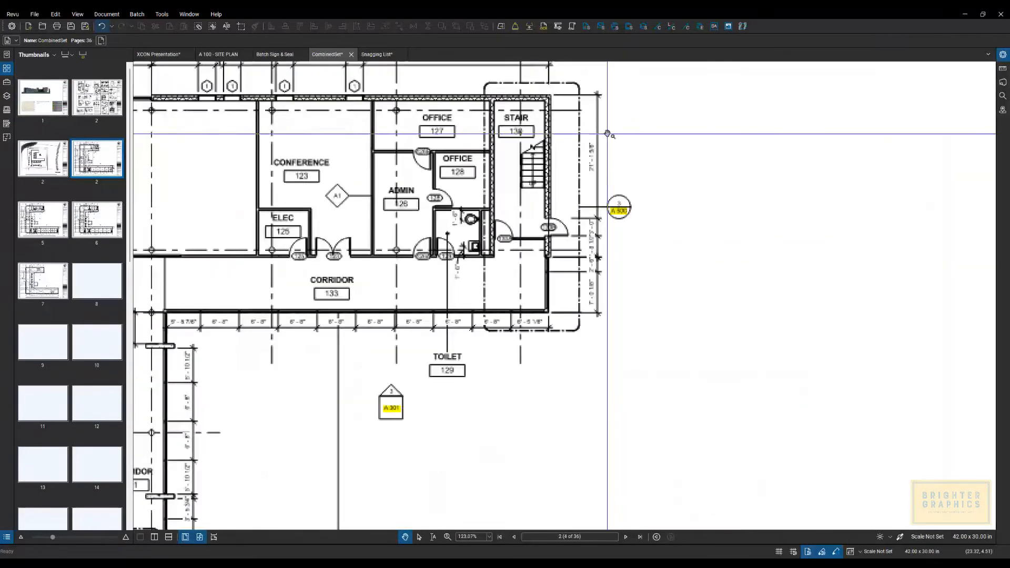
click(621, 226)
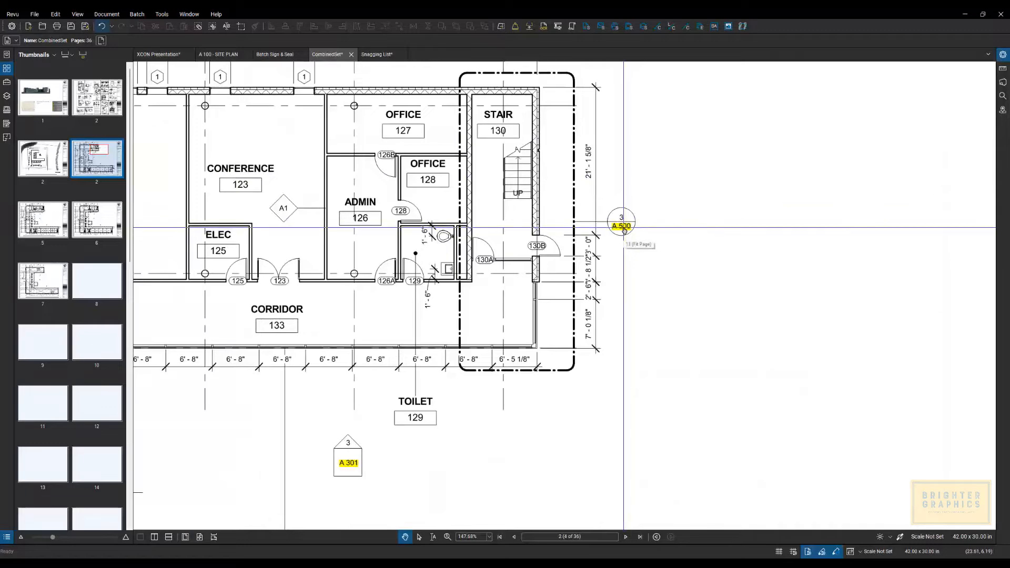
scroll(585, 338, up, 7)
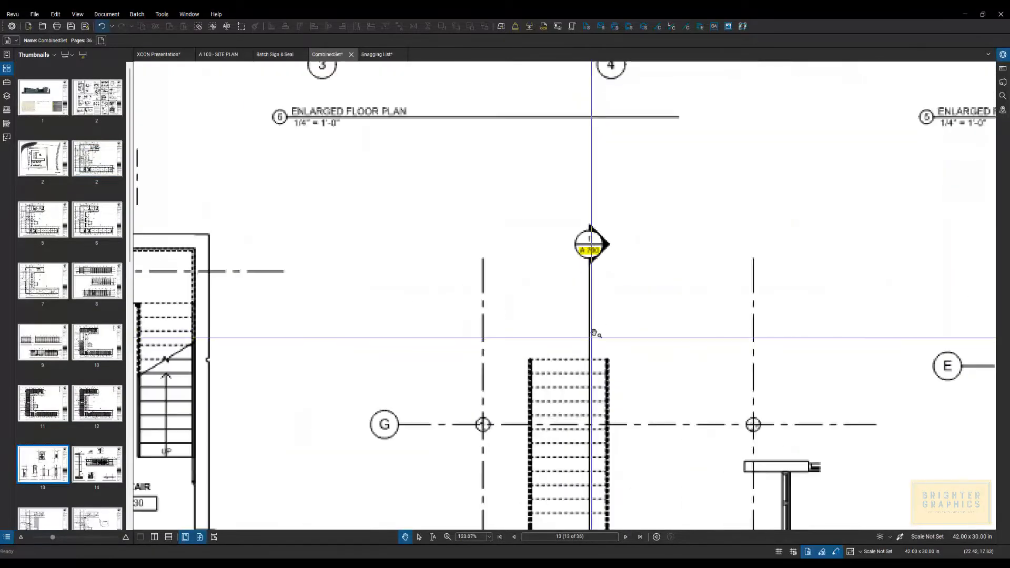
click(590, 254)
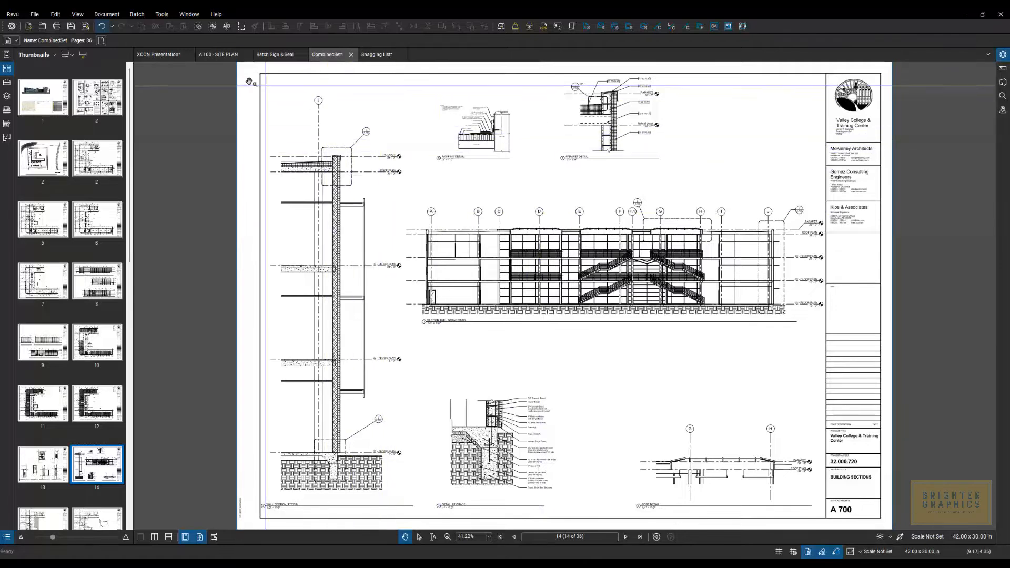
Step: Start a batch document comparison and add the Current Drawing folder from 9 compare docs as the current files
click(137, 15)
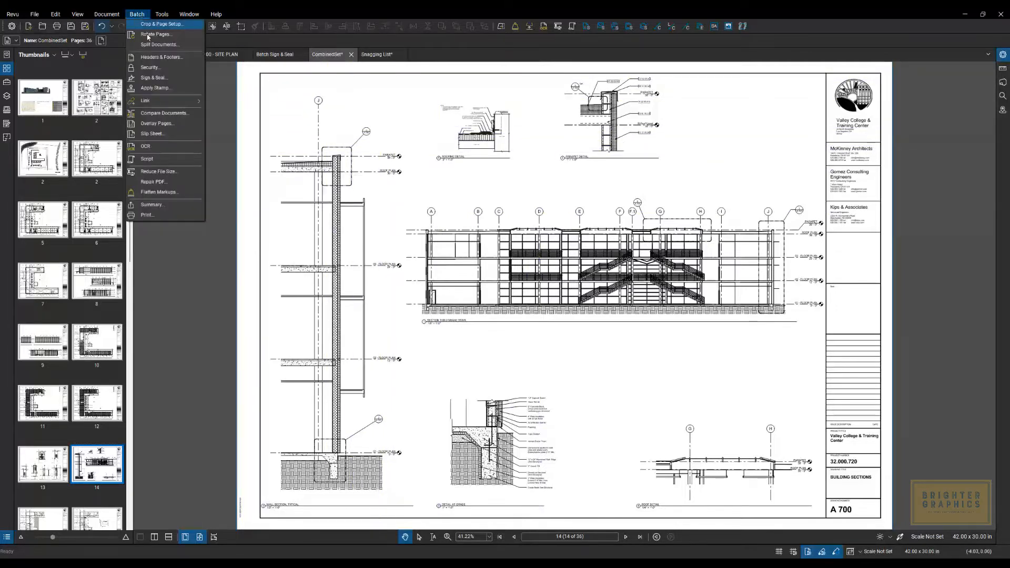
click(180, 114)
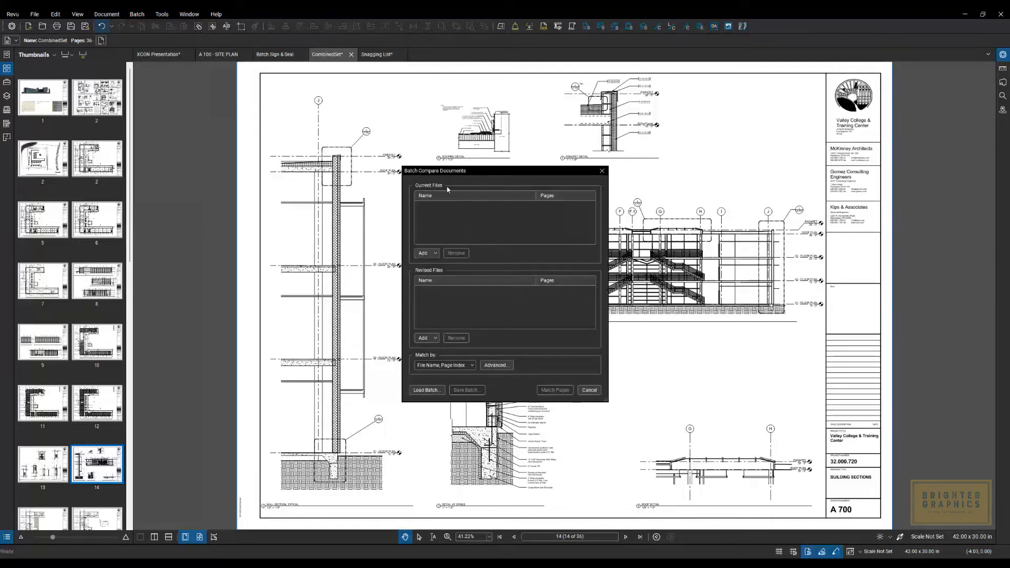
click(436, 254)
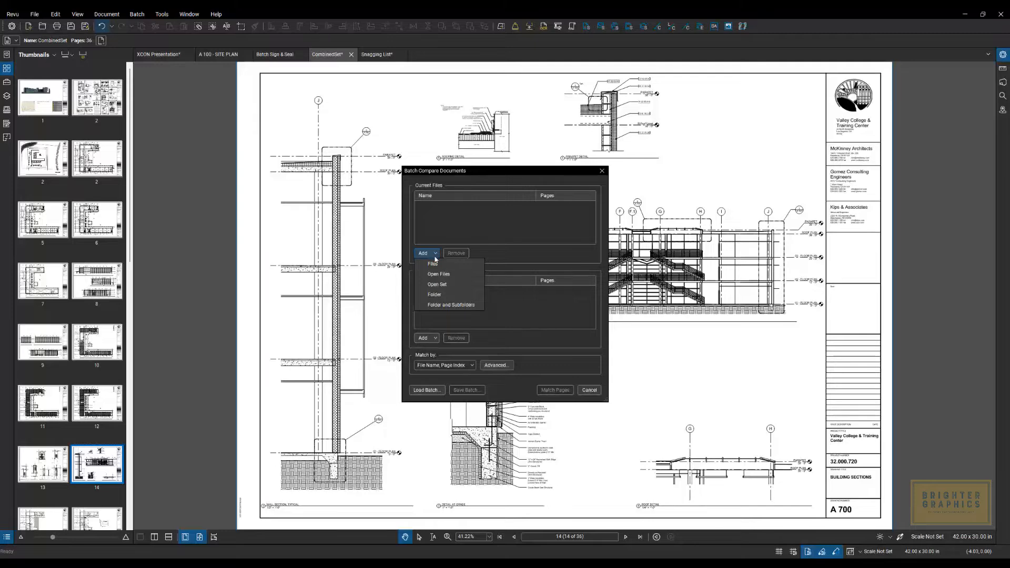
click(437, 295)
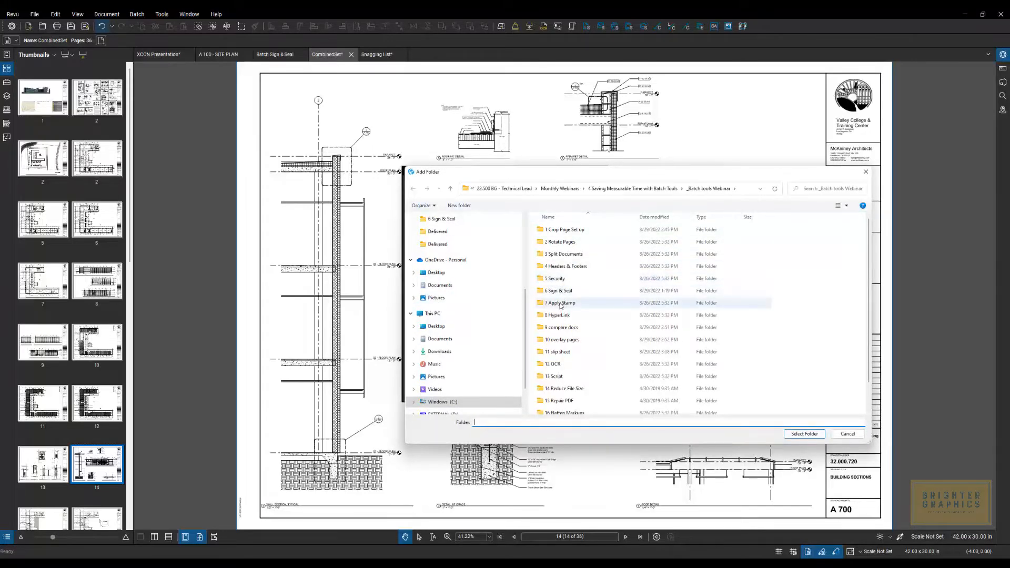
double_click(566, 329)
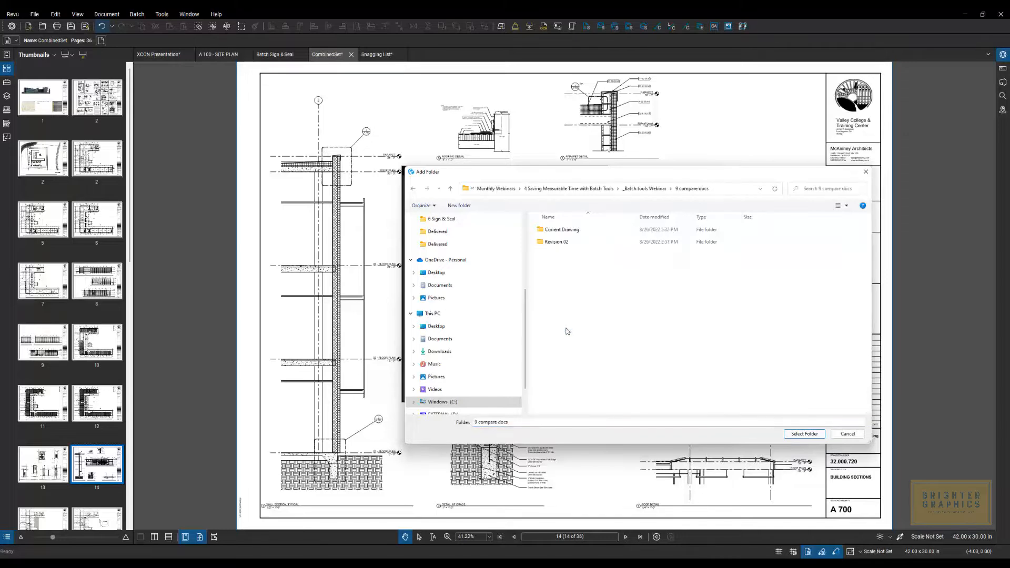
double_click(565, 231)
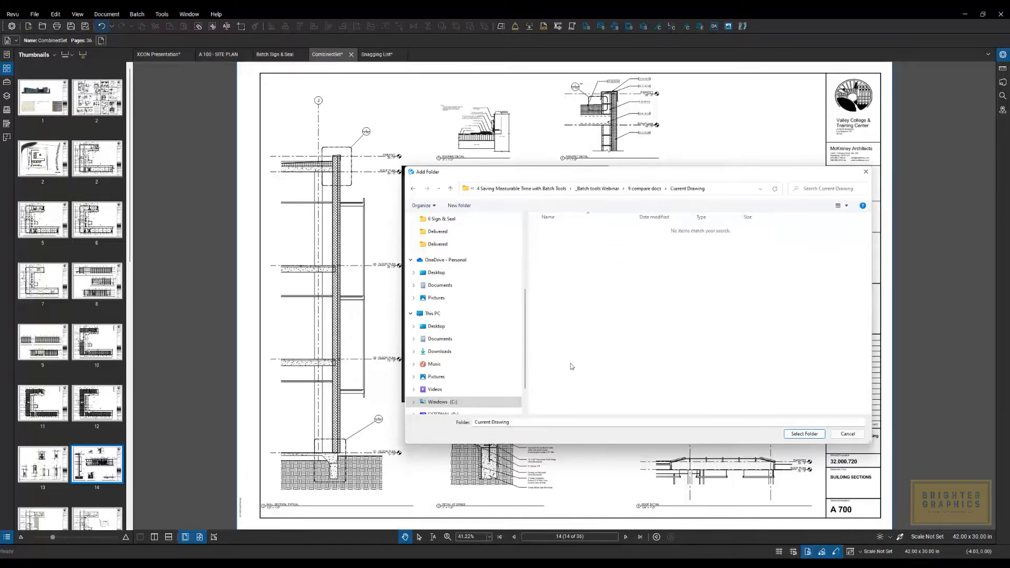
click(800, 435)
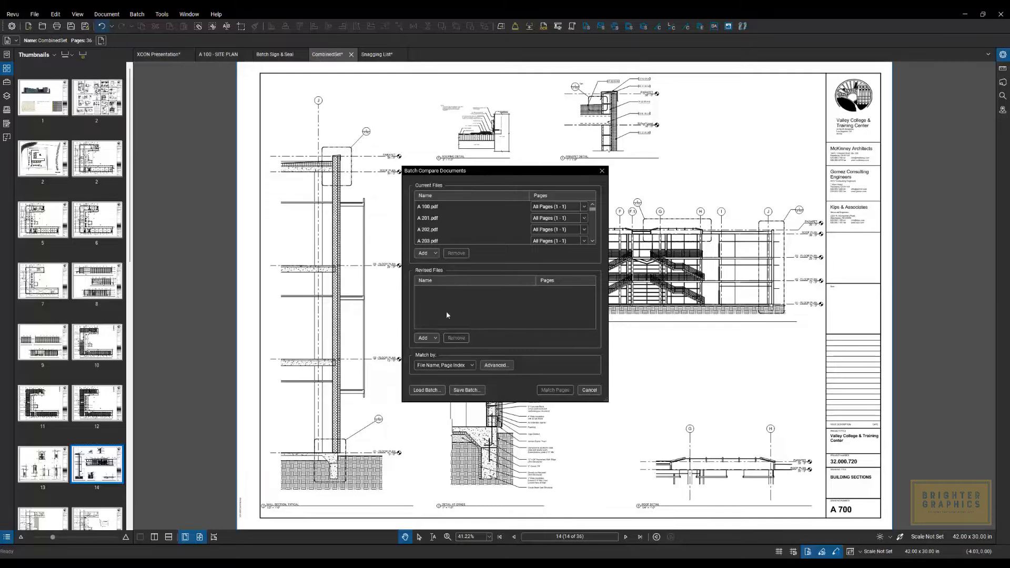
Step: Add the Revision 02 folder as the revised files of the batch comparison
click(435, 339)
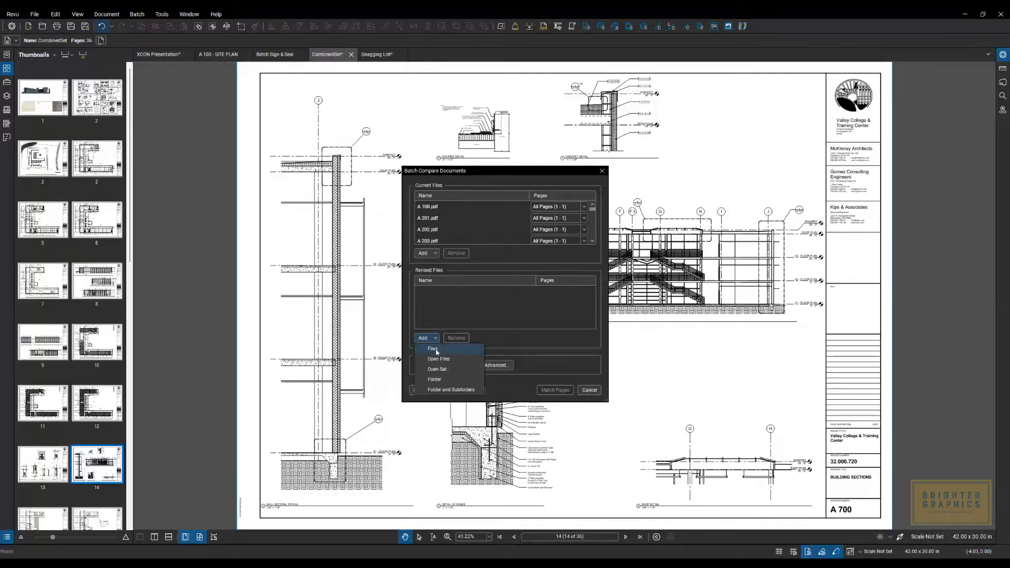
click(436, 379)
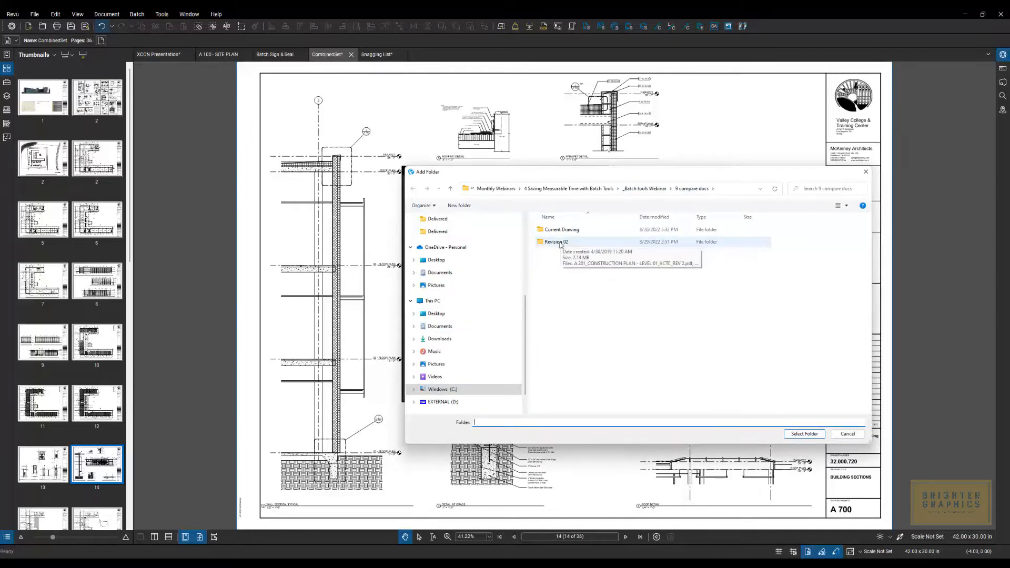
double_click(557, 242)
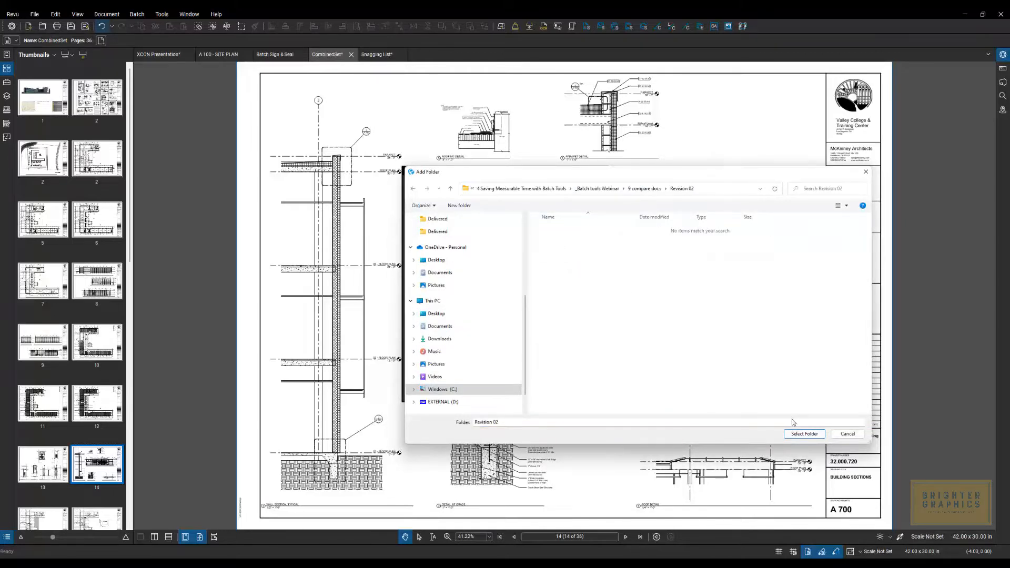
click(803, 434)
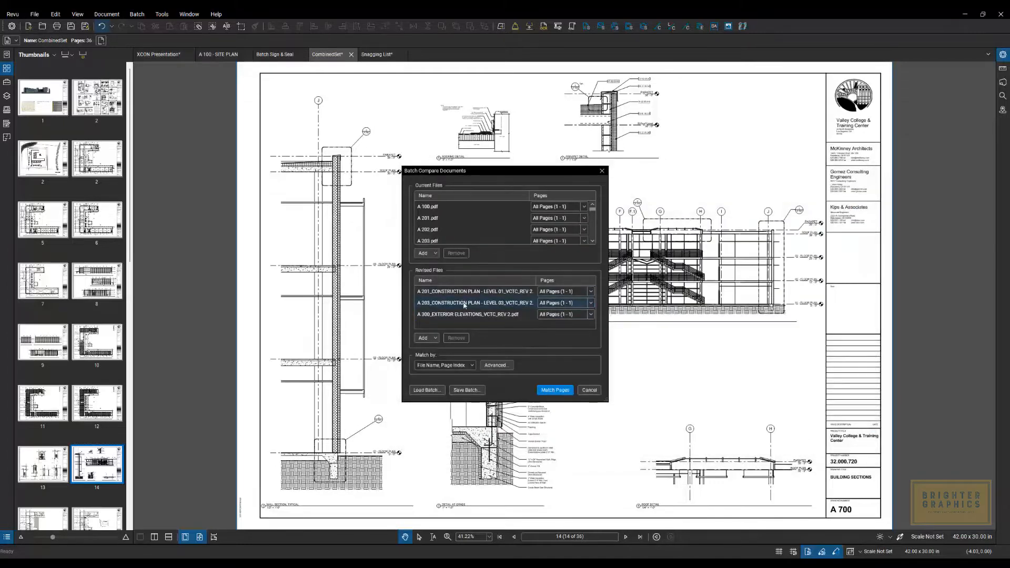
Step: Match the current and revised pages by file name and page index, and review the unmatched and matched lists
click(552, 390)
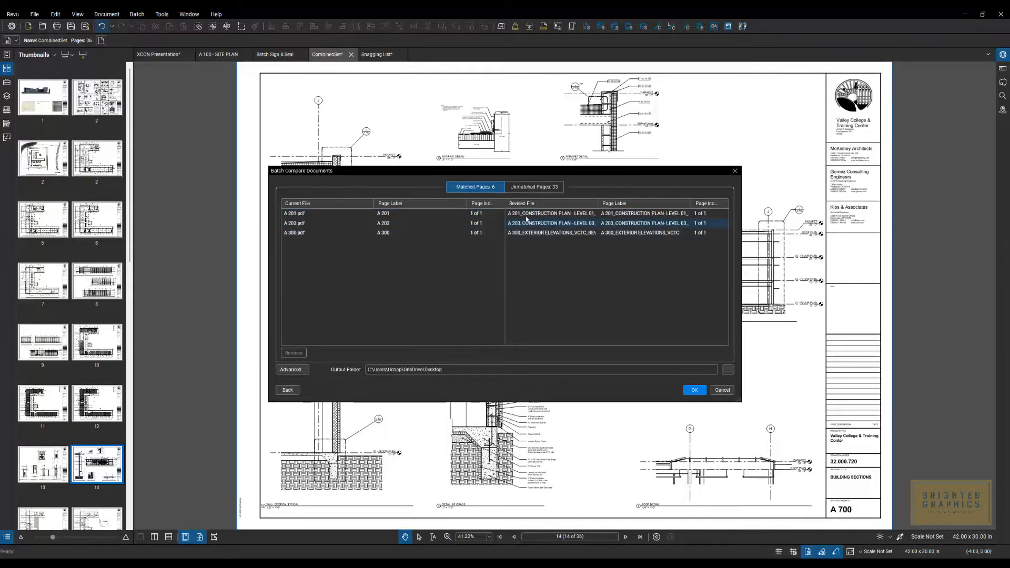
click(527, 187)
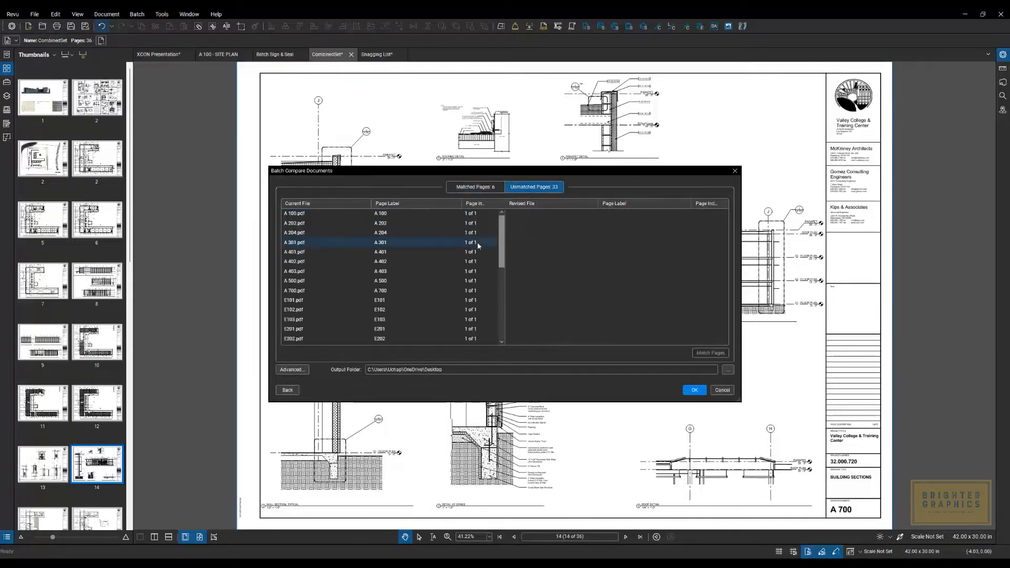
drag(500, 233, 503, 211)
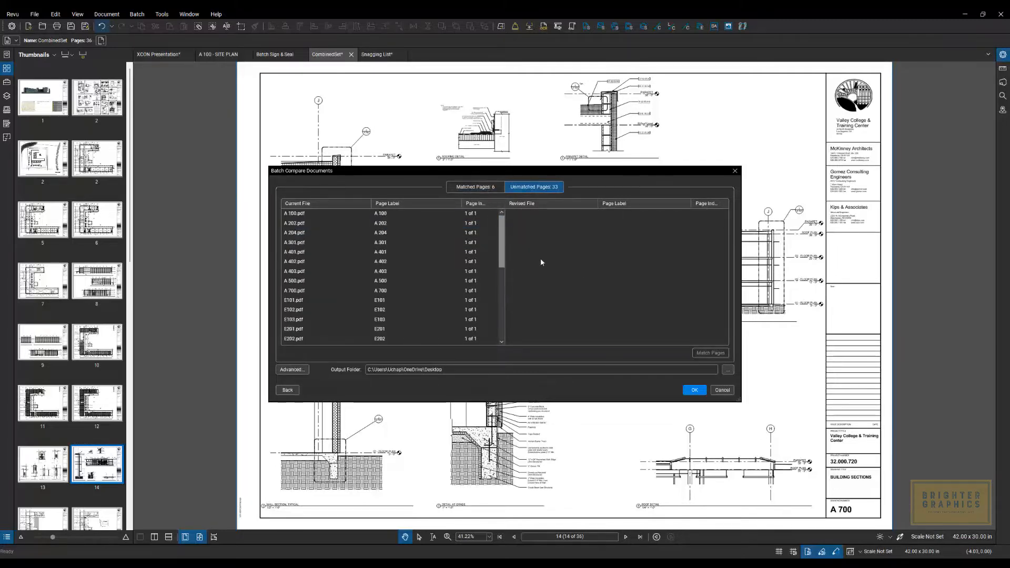
click(479, 187)
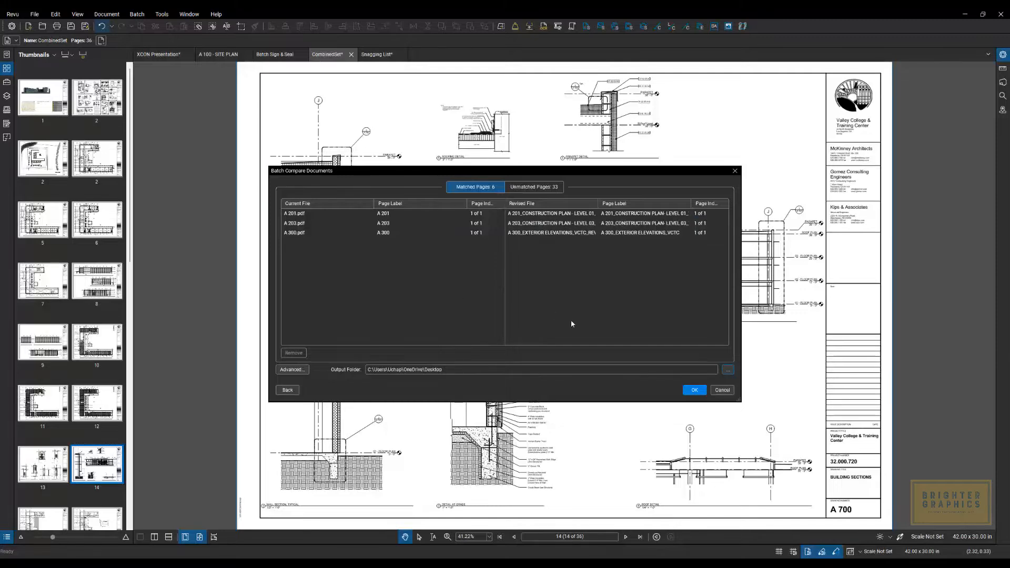
Step: Set the comparison output folder to 9 compare docs and run the batch comparison without creating a detailed report
click(725, 369)
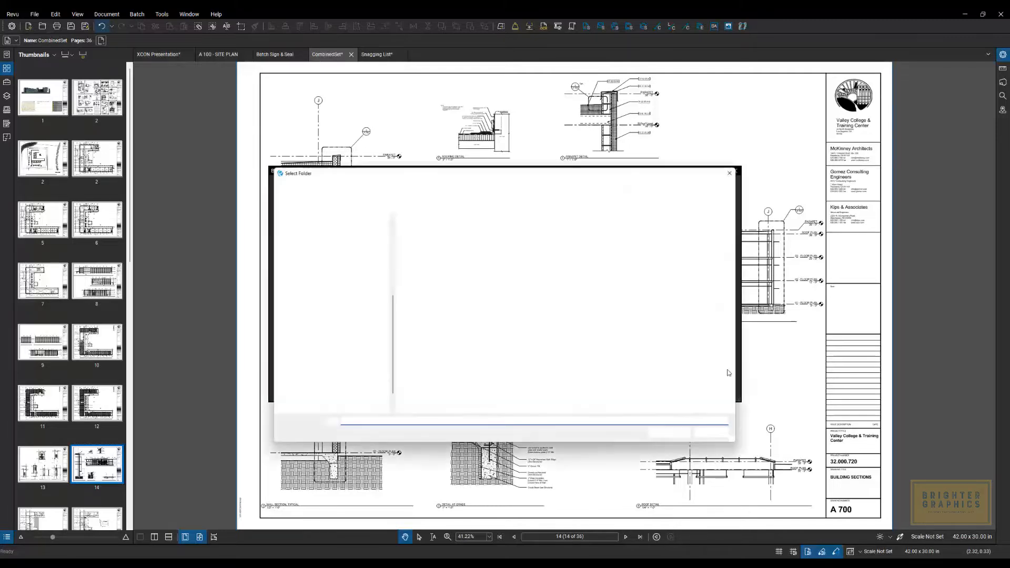
scroll(346, 247, up, 5)
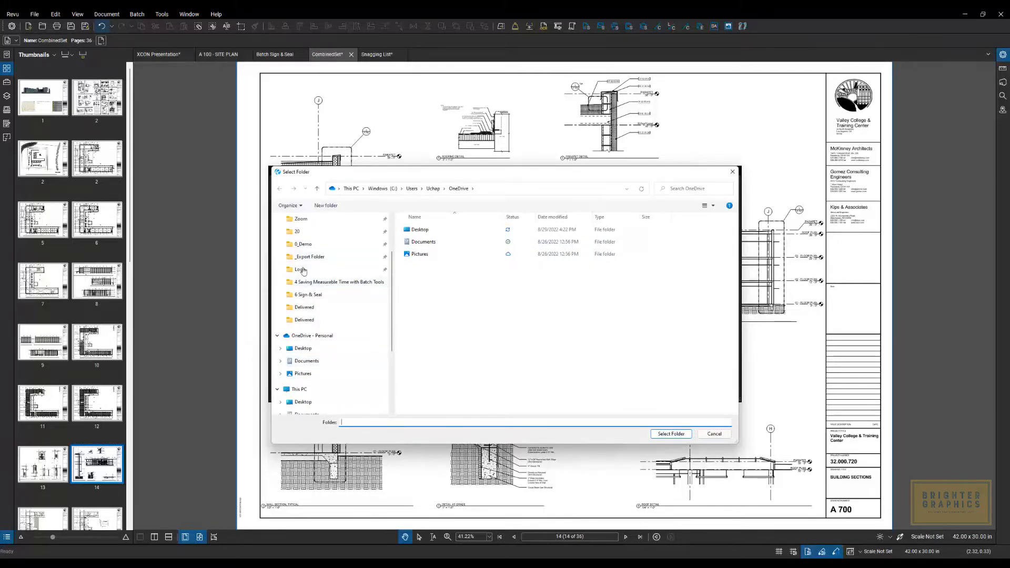
click(326, 282)
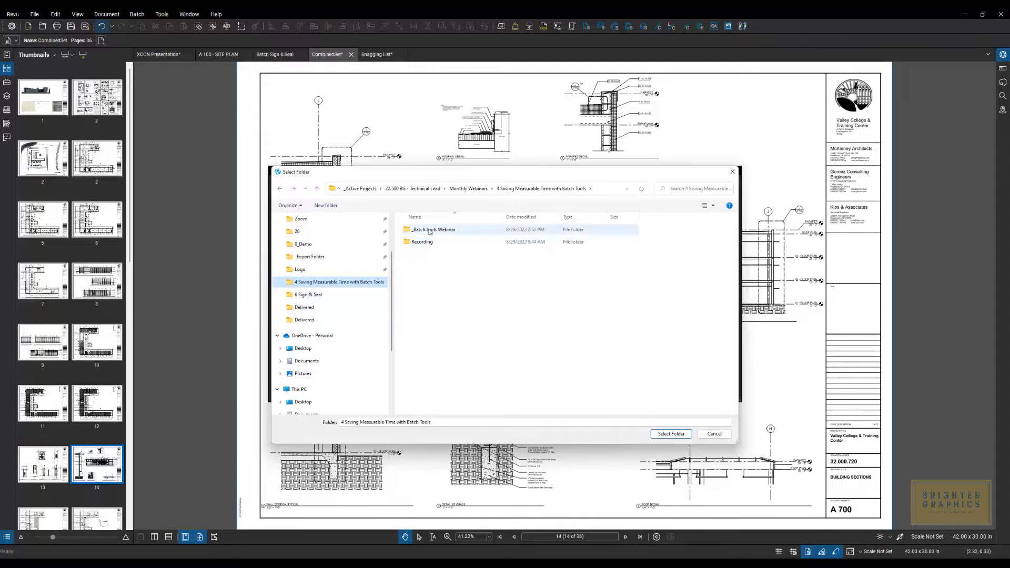
double_click(430, 230)
click(438, 329)
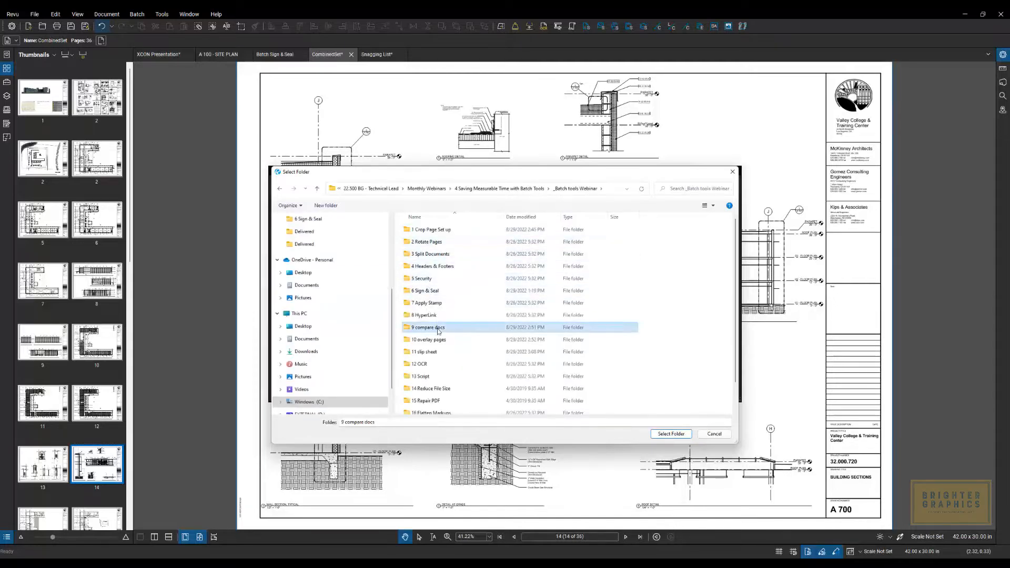
double_click(438, 329)
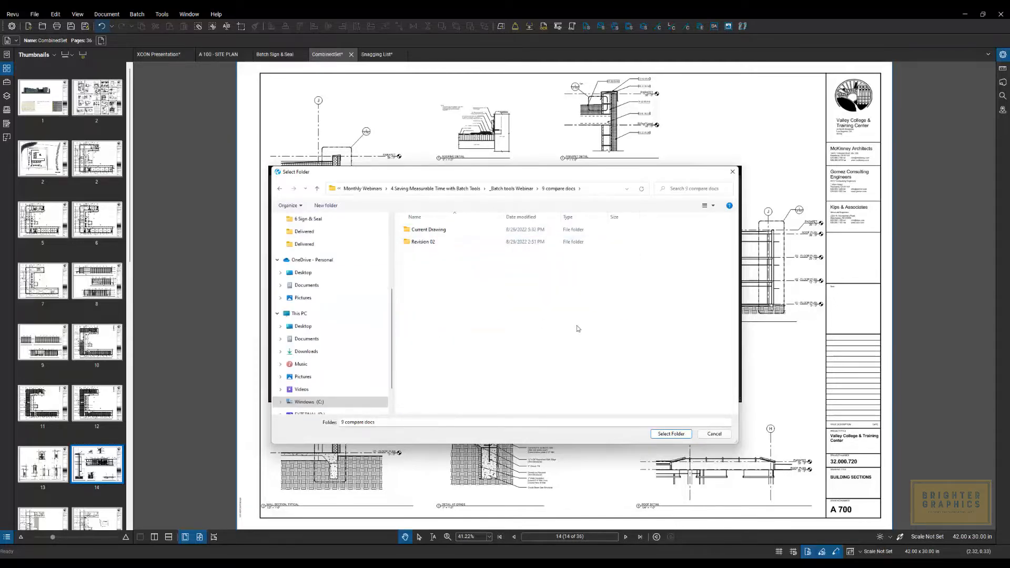
click(669, 437)
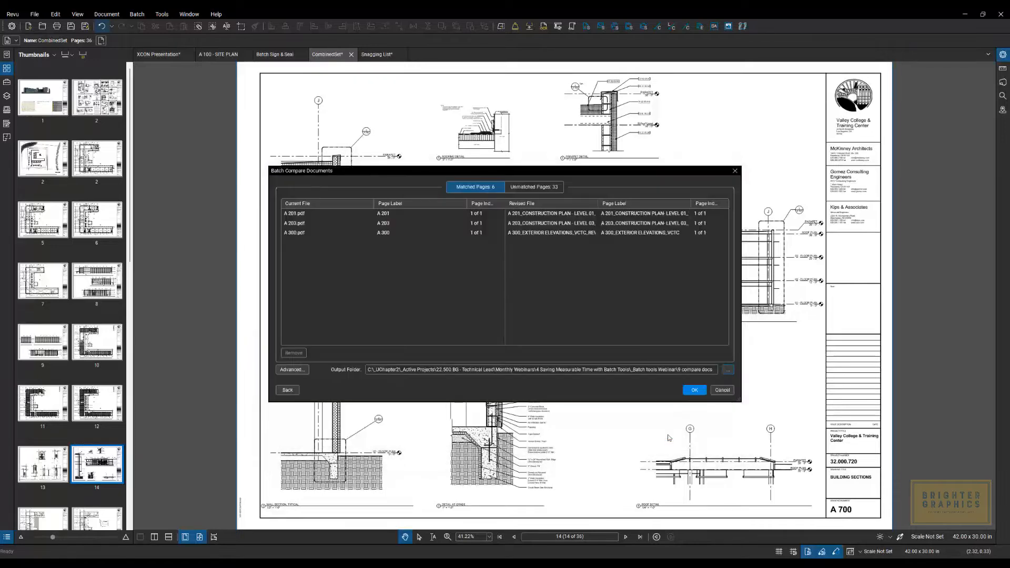
click(694, 390)
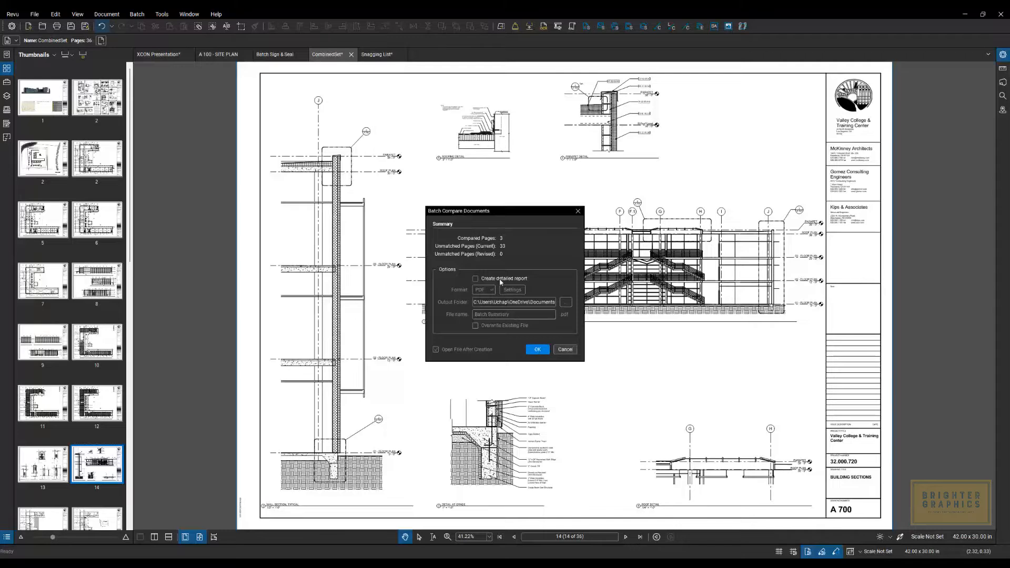
click(538, 350)
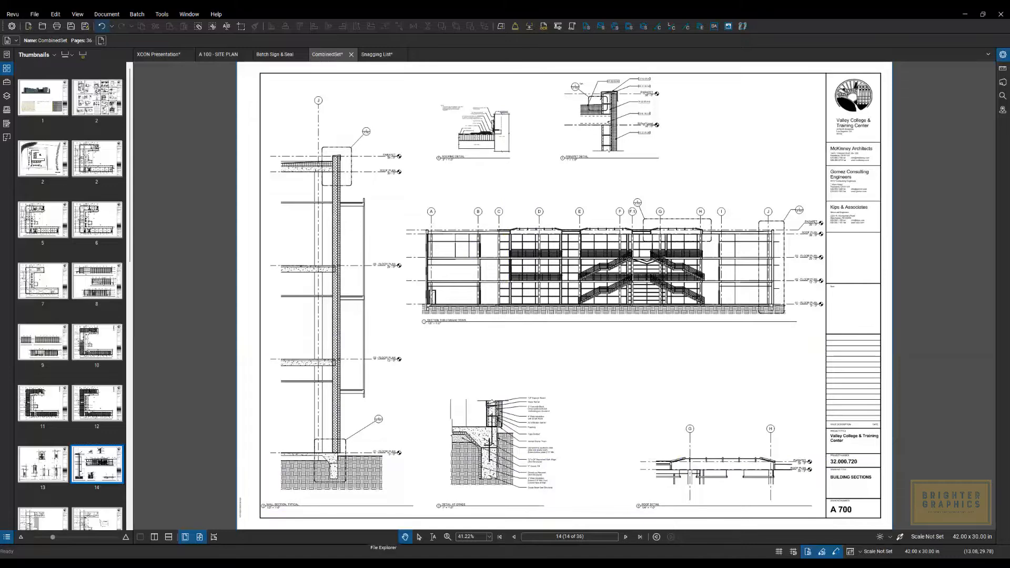
Step: Switch to File Explorer and open the 9 compare docs folder inside _Batch tools Webinar
click(383, 562)
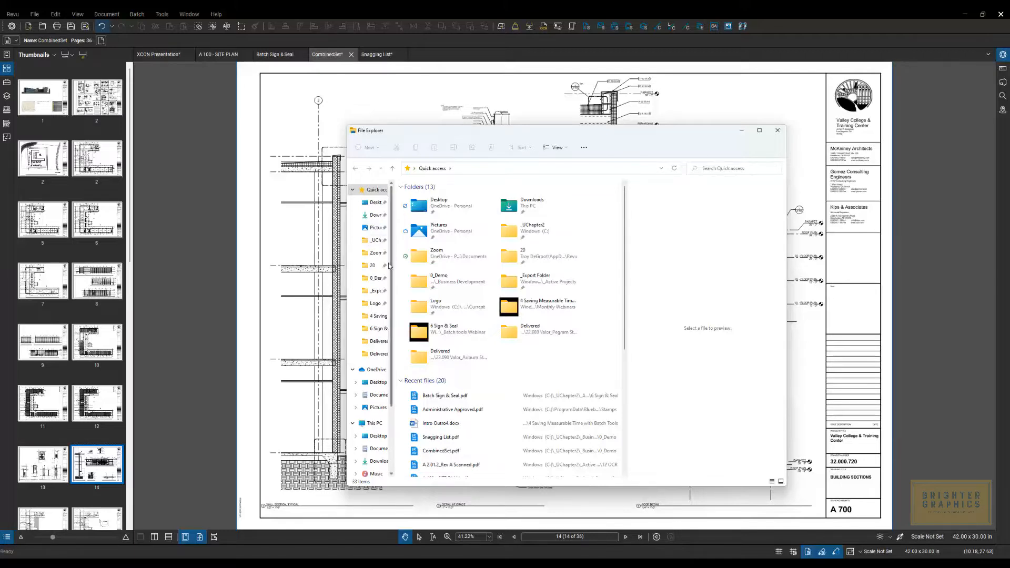
drag(394, 263, 453, 264)
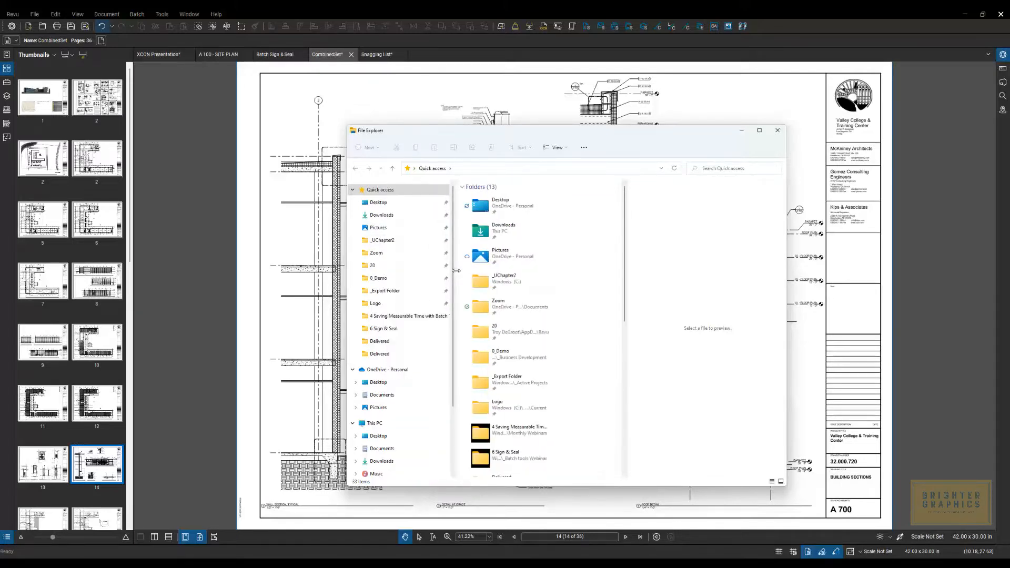
click(406, 316)
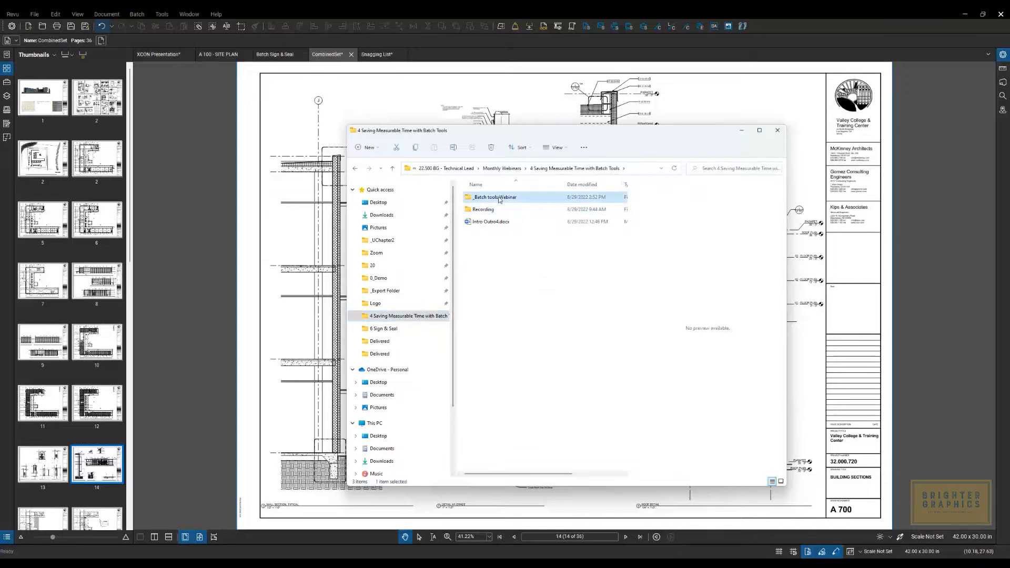
double_click(495, 197)
double_click(491, 295)
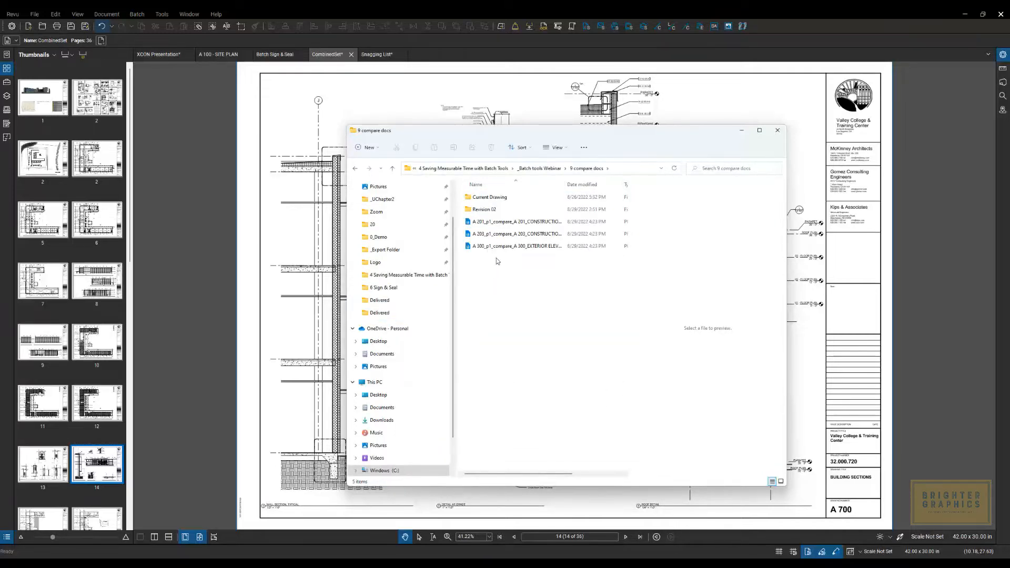
Step: Open the A 201 construction plan comparison PDF, review its marked differences, and close it
click(518, 223)
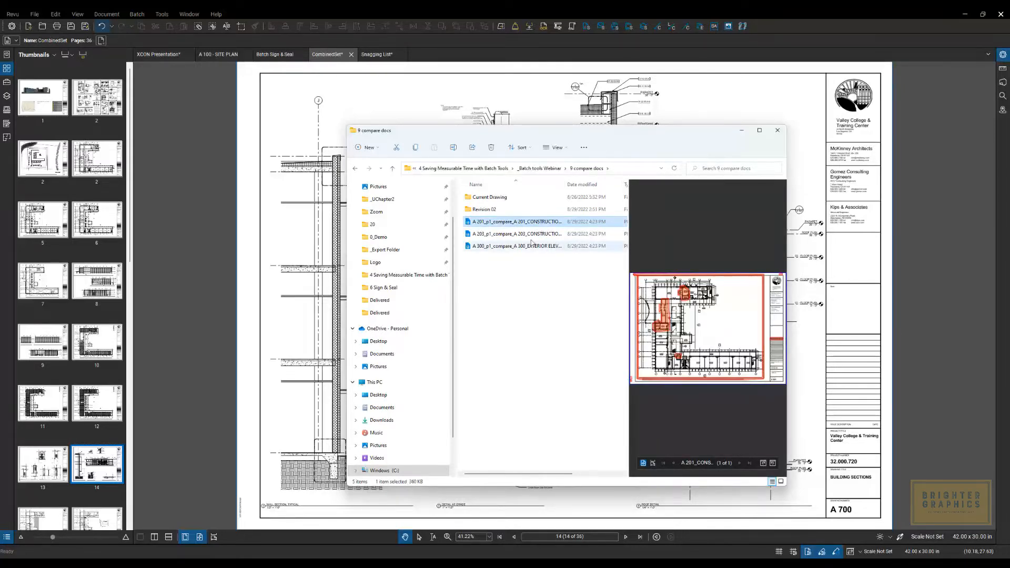
double_click(508, 223)
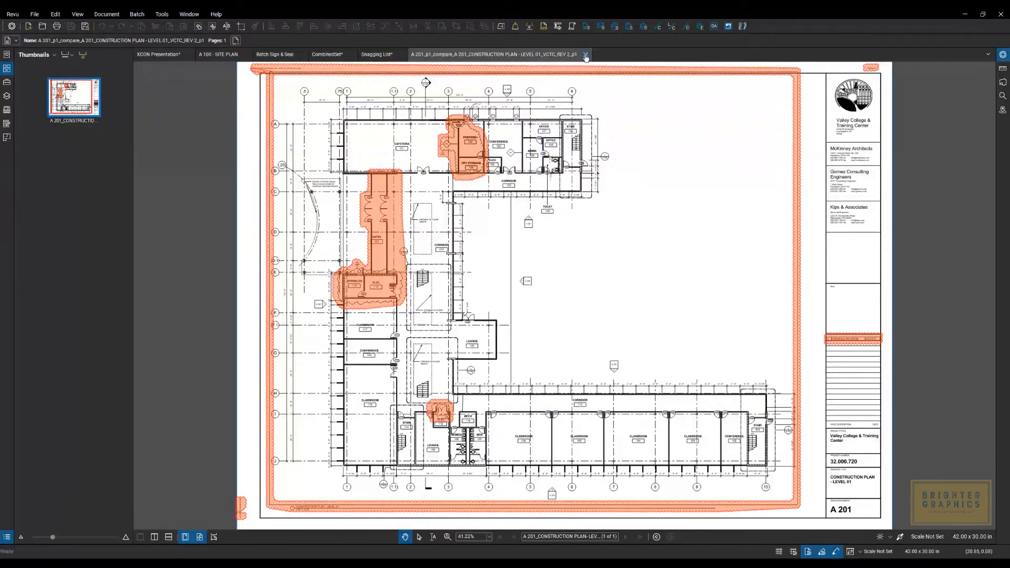
click(585, 55)
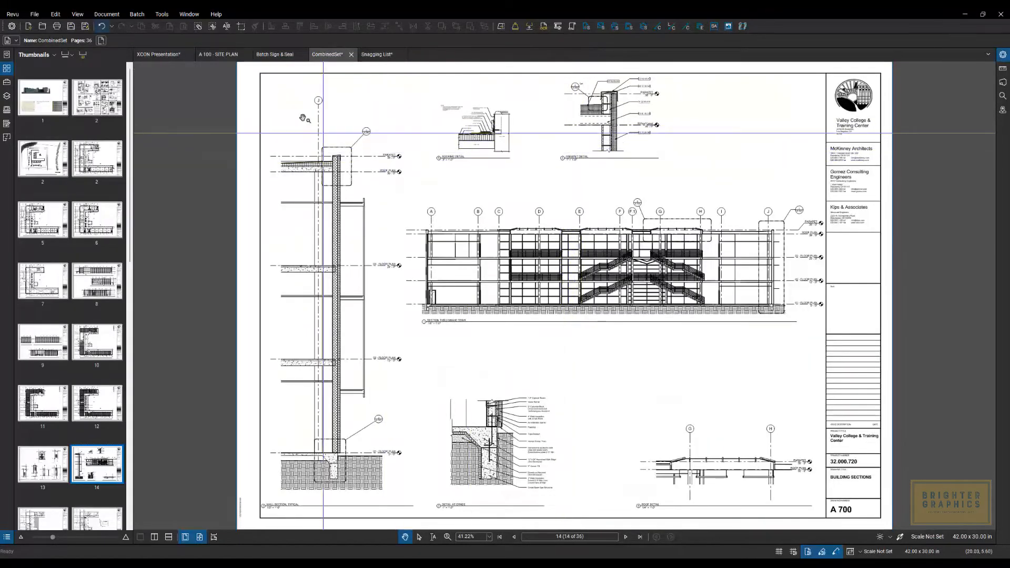
Step: Start a batch page overlay and add the Current Drawing folder from 10 overlay pages as the current files
click(141, 16)
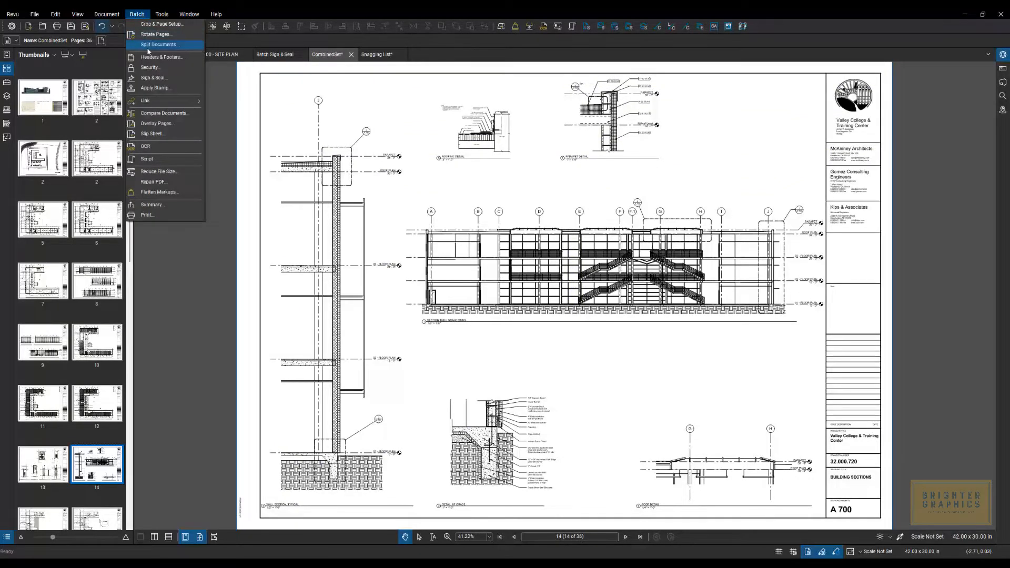
click(176, 123)
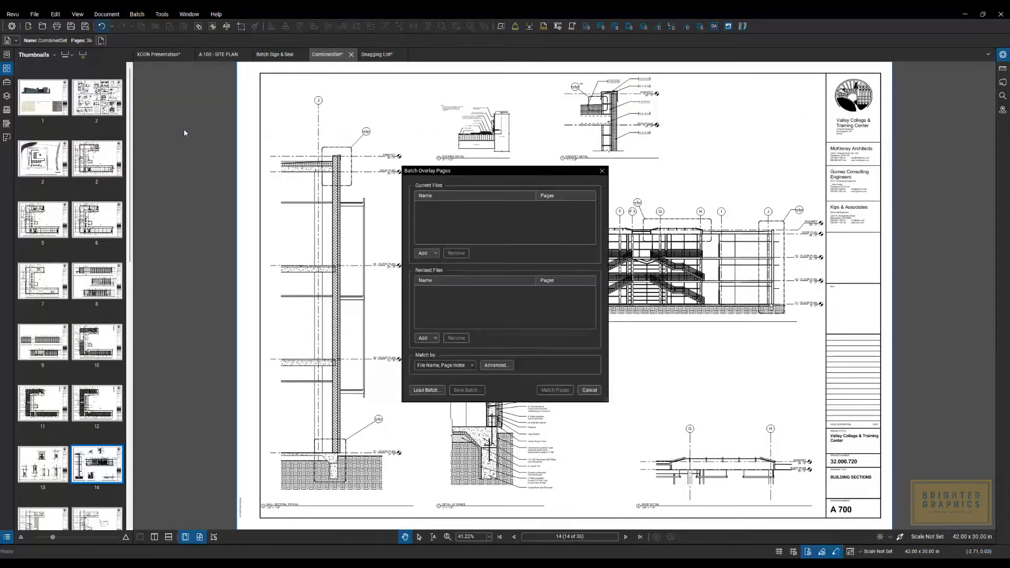
click(436, 254)
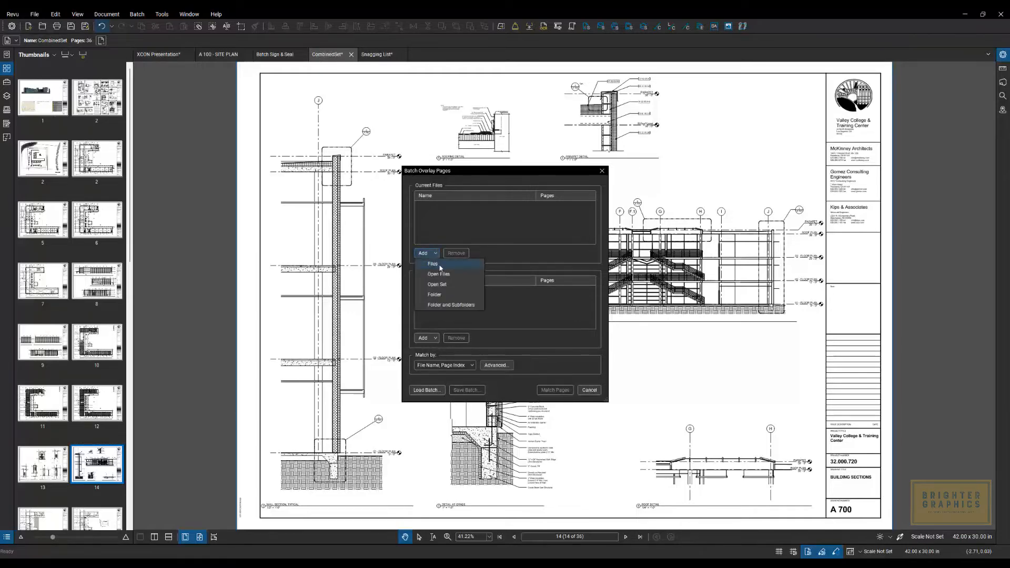
click(448, 298)
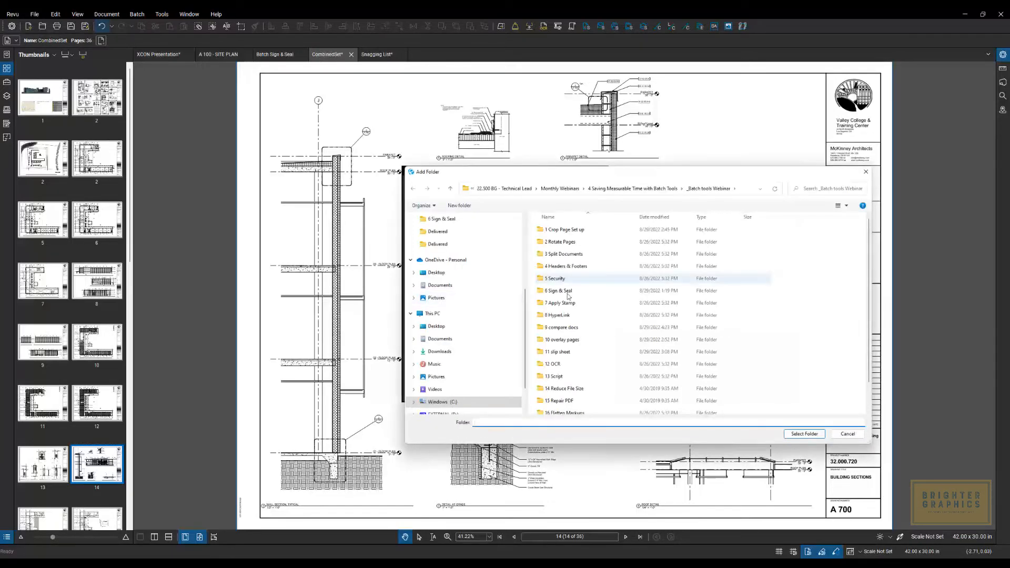
double_click(565, 339)
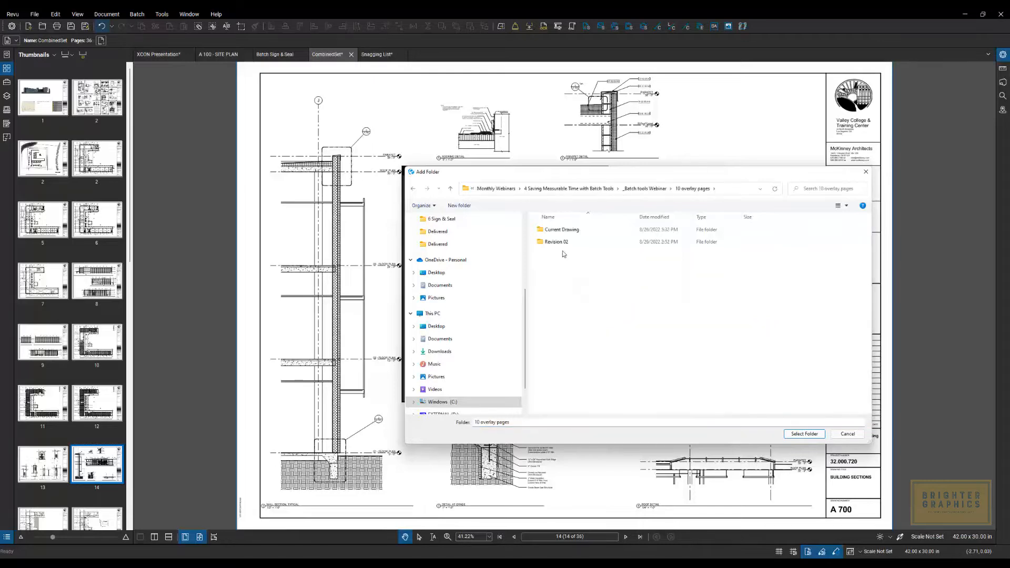
click(561, 230)
double_click(561, 229)
click(792, 432)
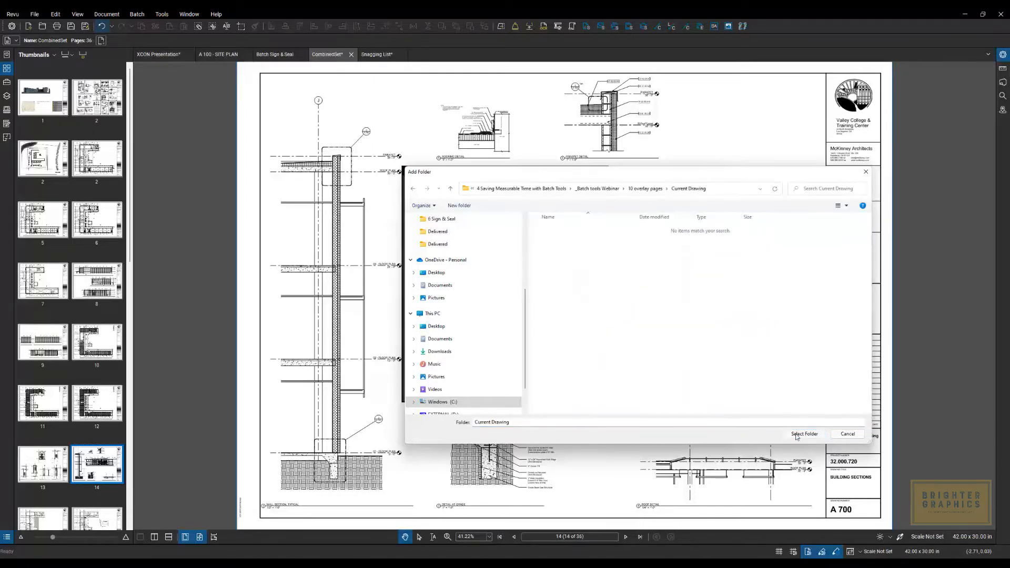
Step: Add the Revision 02 folder from 10 overlay pages as the revised files of the batch overlay
click(436, 339)
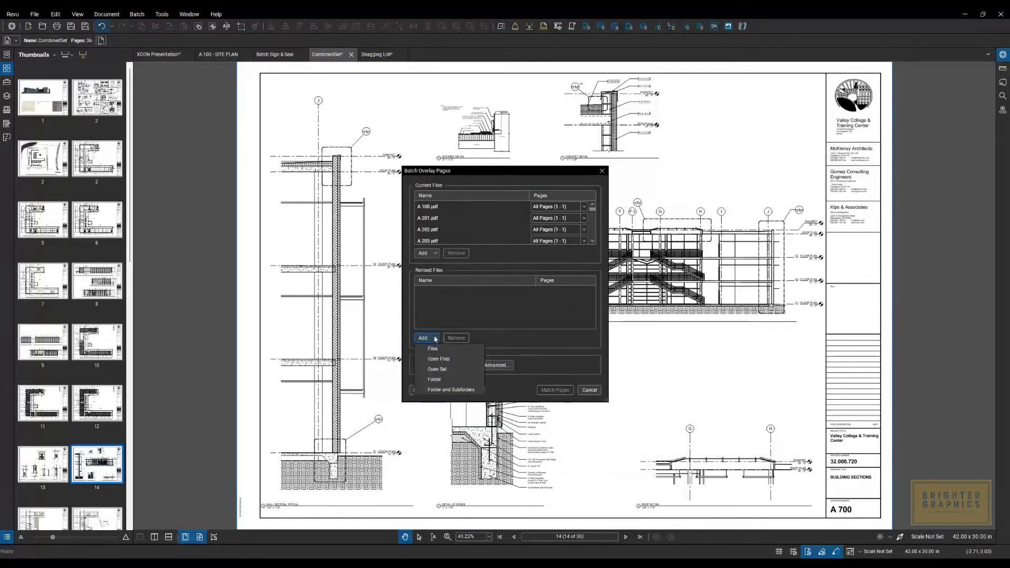
click(446, 380)
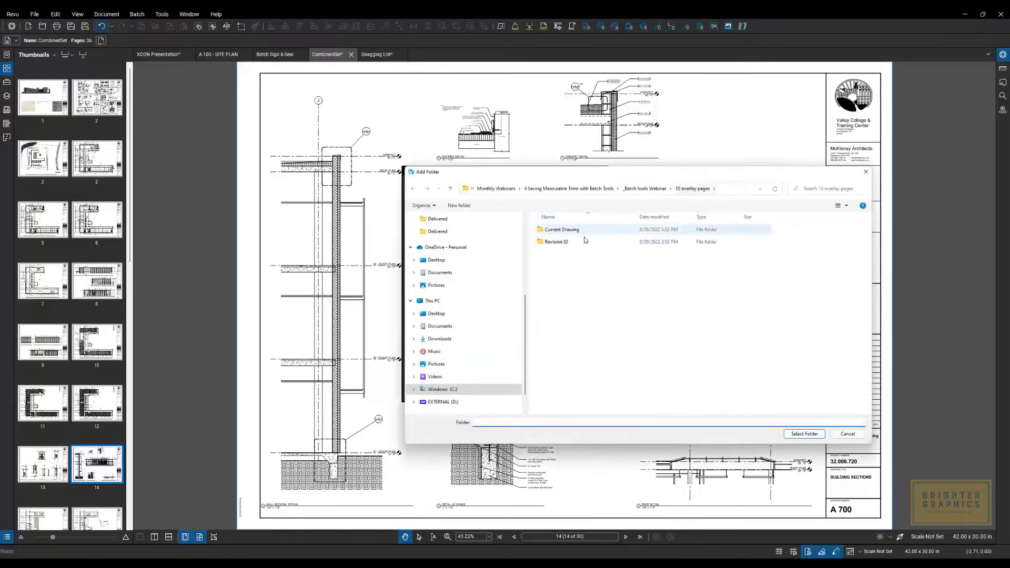
double_click(556, 241)
click(803, 435)
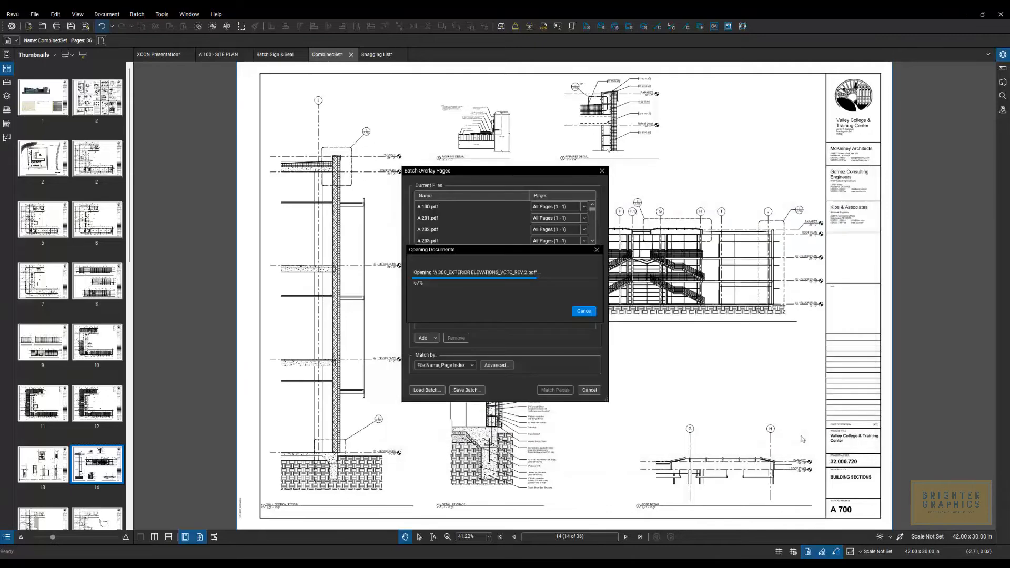
Step: Run the batch overlay on the matched pages with 10 overlay pages as the output folder, without creating a detailed report
click(556, 391)
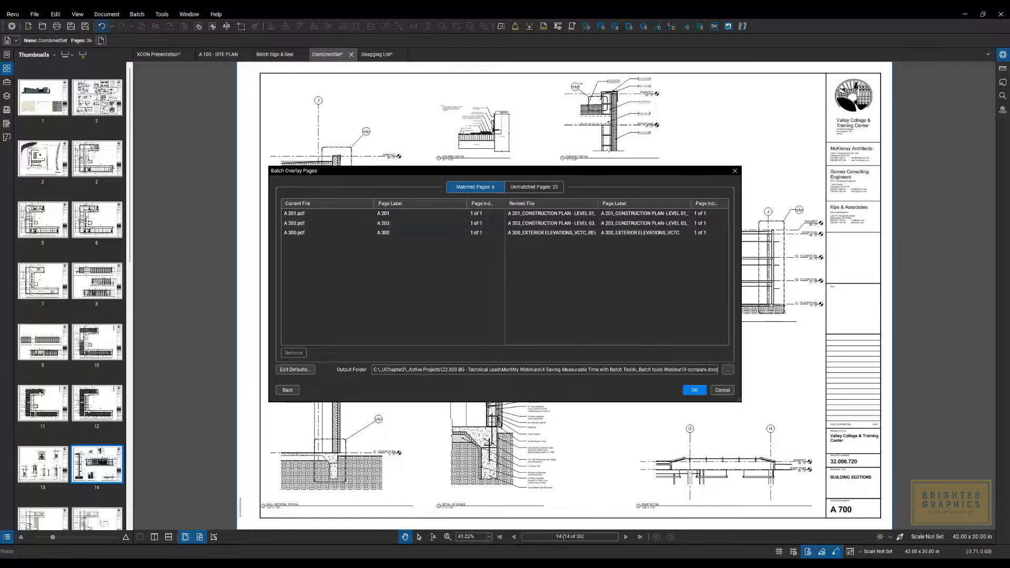
click(727, 371)
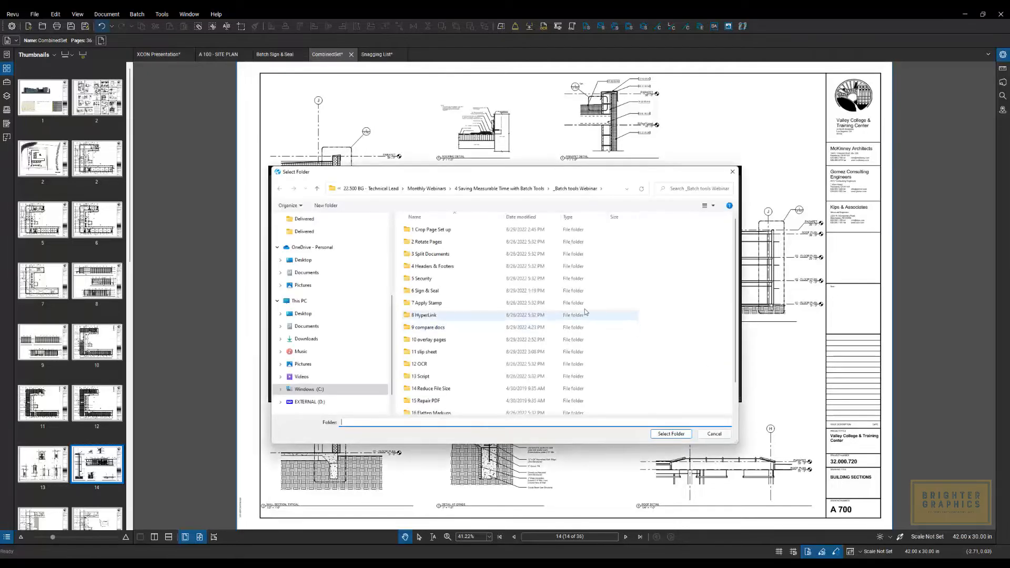
double_click(429, 339)
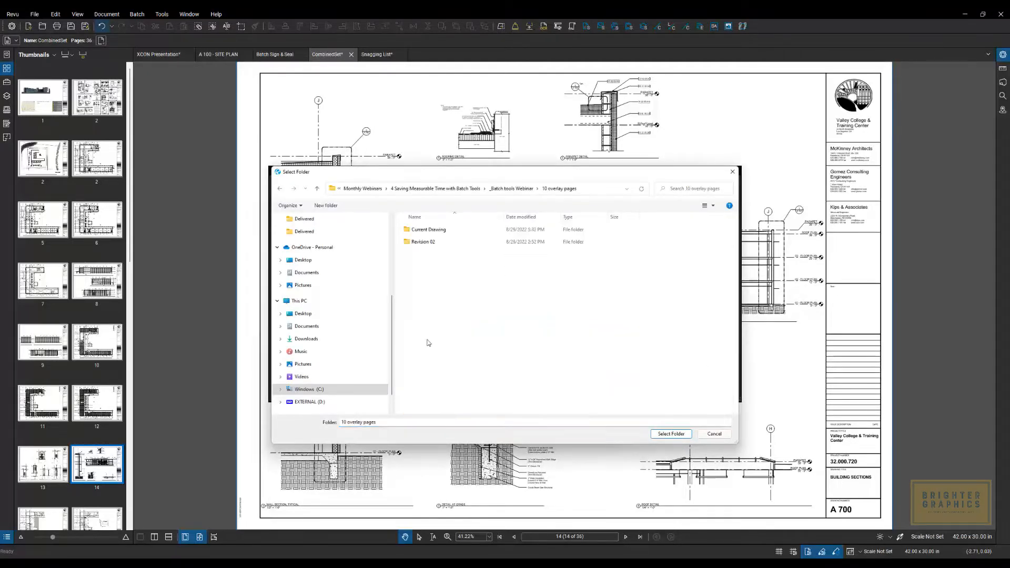
click(667, 435)
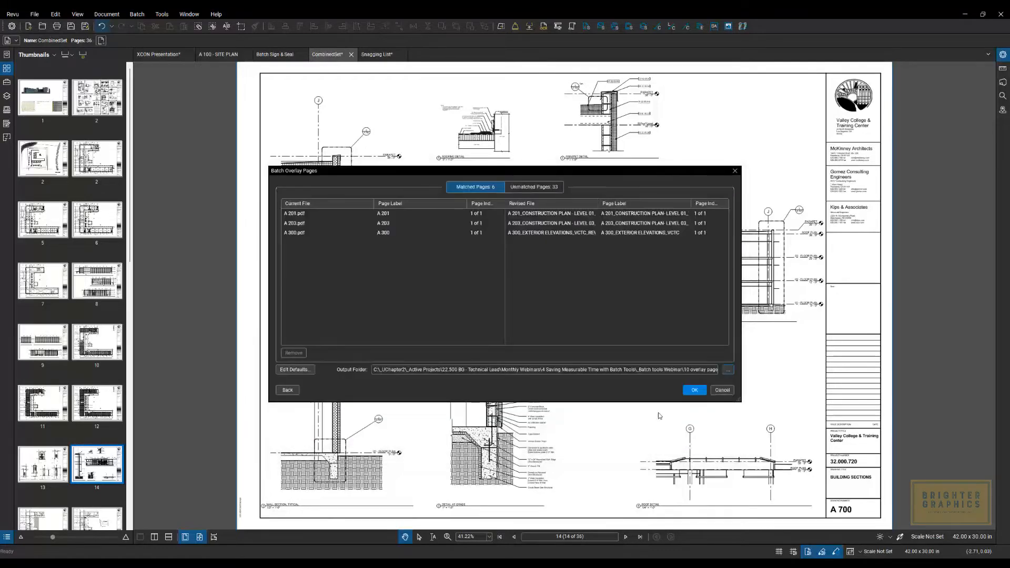
click(695, 391)
mouse_move(383, 560)
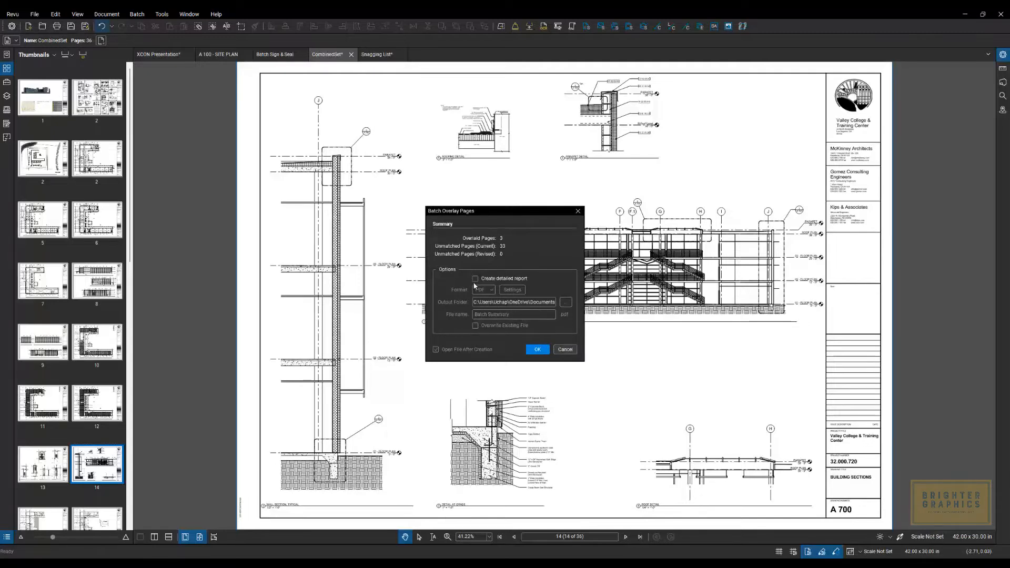
click(562, 350)
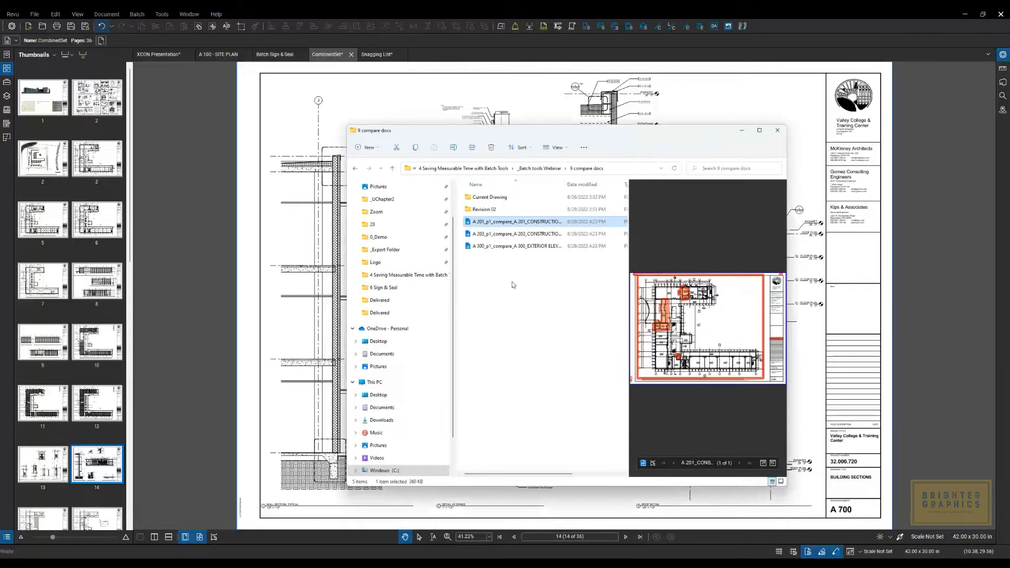
Step: Switch to File Explorer and open the A 201 overlay PDF from the 10 overlay pages folder
click(543, 168)
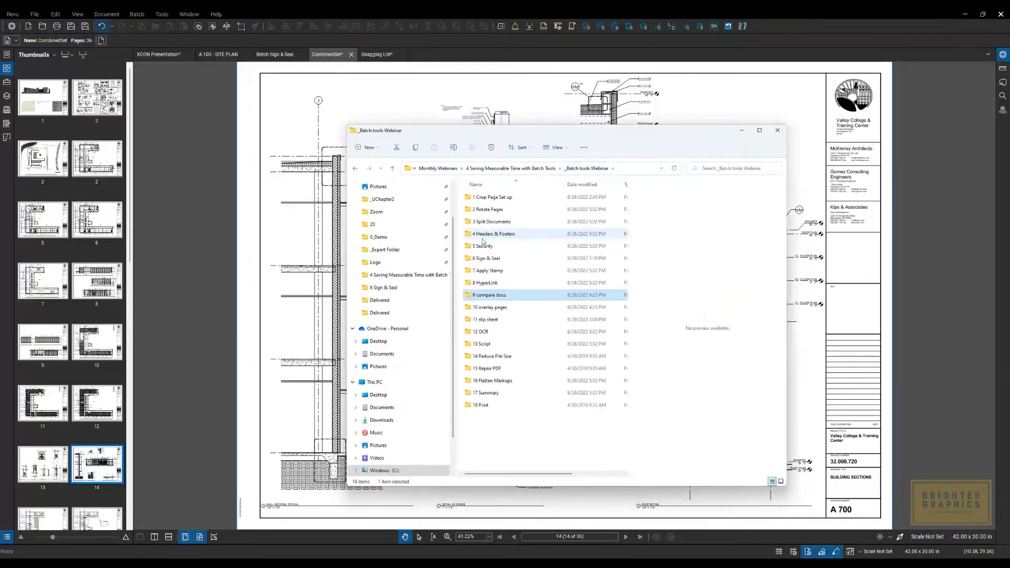
double_click(486, 308)
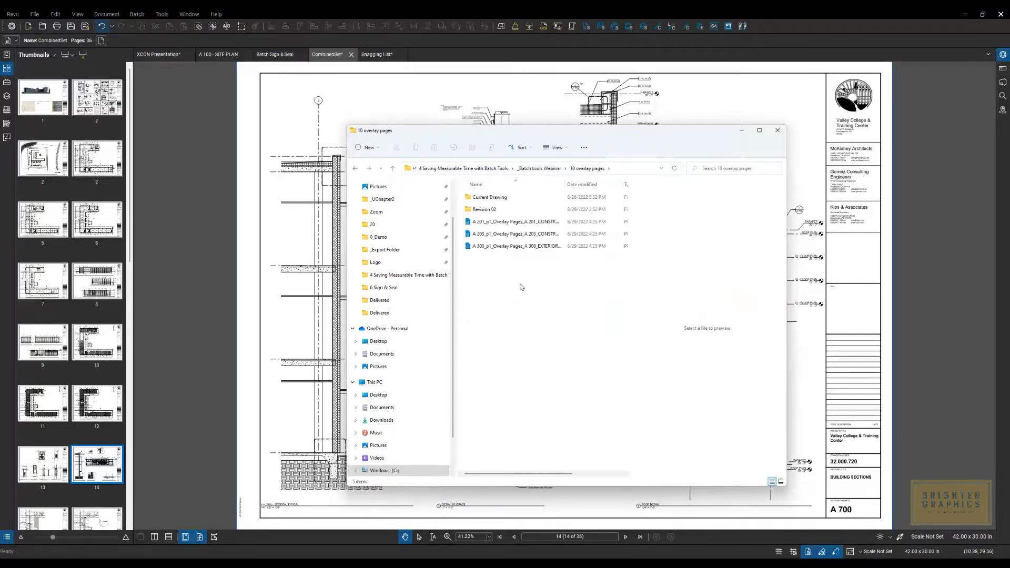
double_click(508, 223)
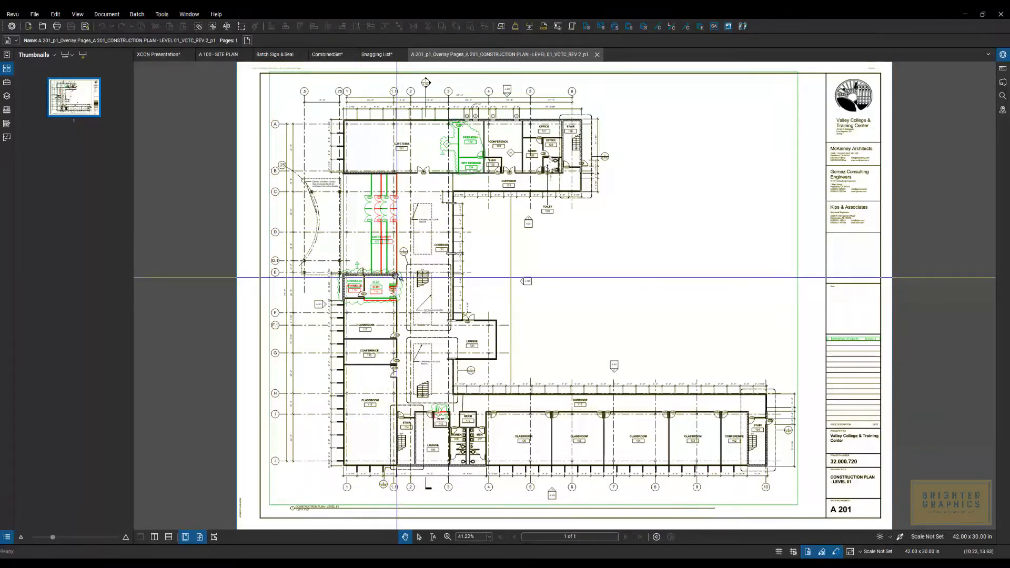
Step: Toggle the A 201.pdf and revised construction plan layers off and on to inspect the overlay, and close the file
click(7, 96)
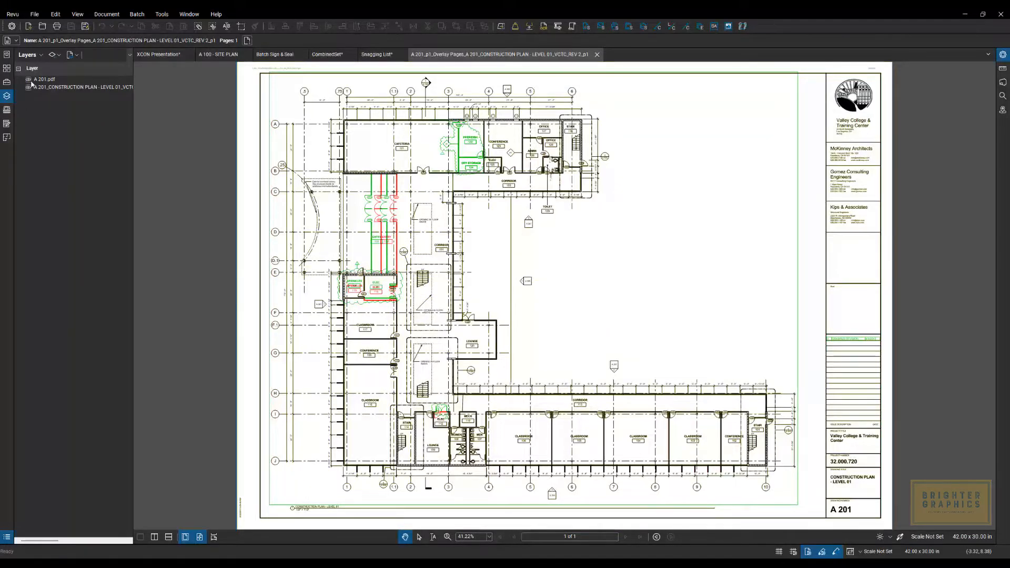
click(29, 80)
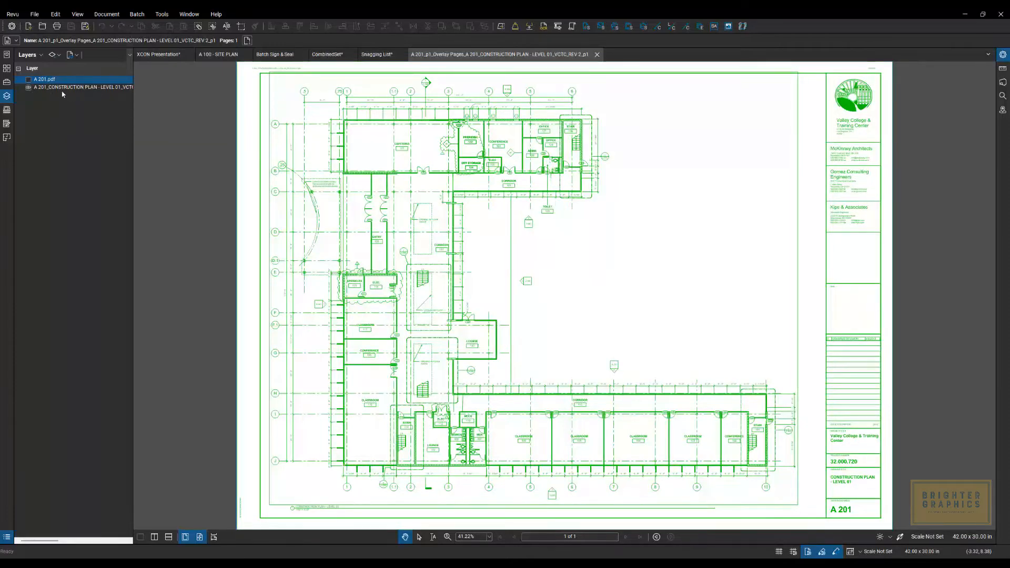
click(29, 80)
click(28, 87)
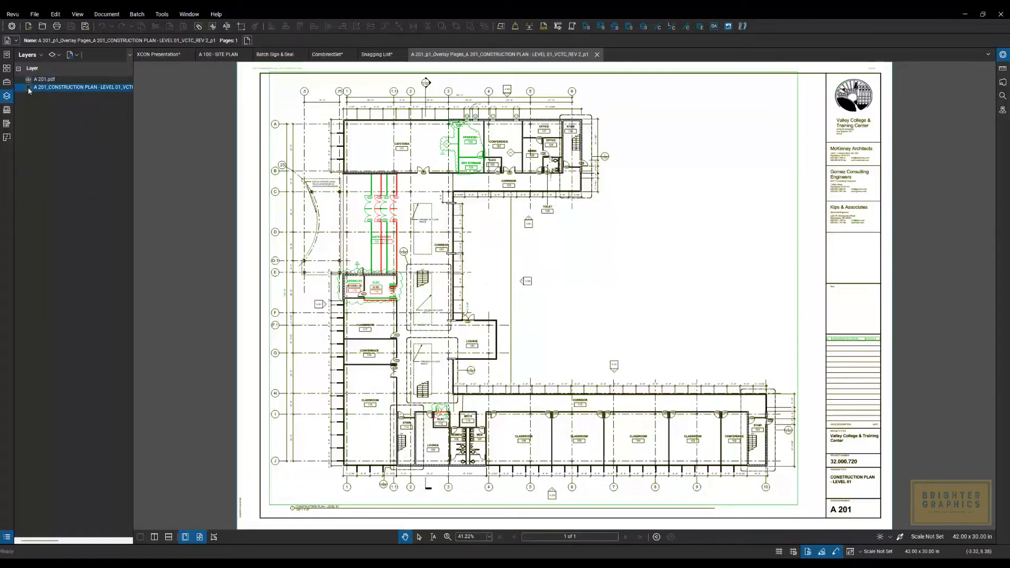
click(28, 87)
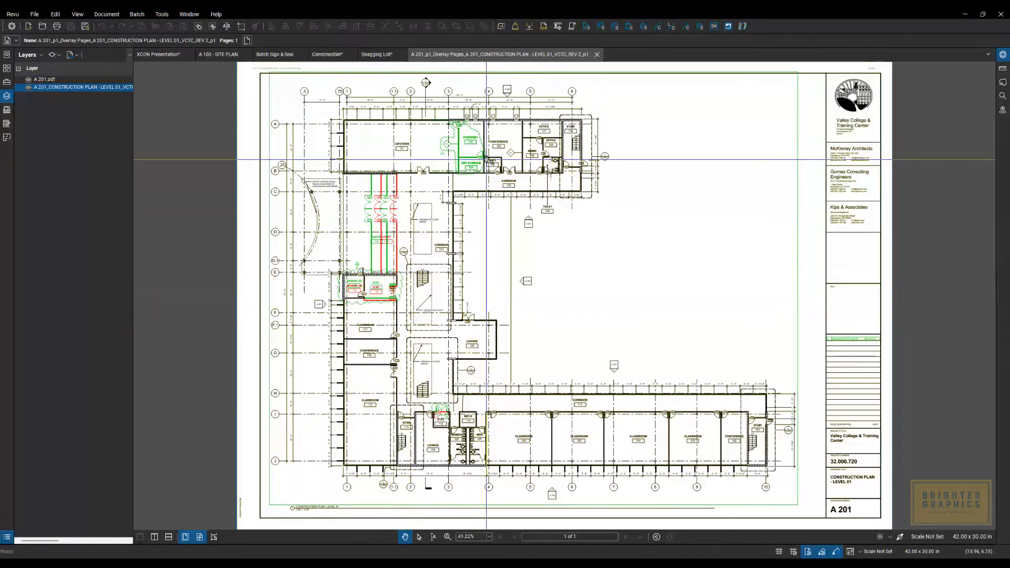
click(597, 55)
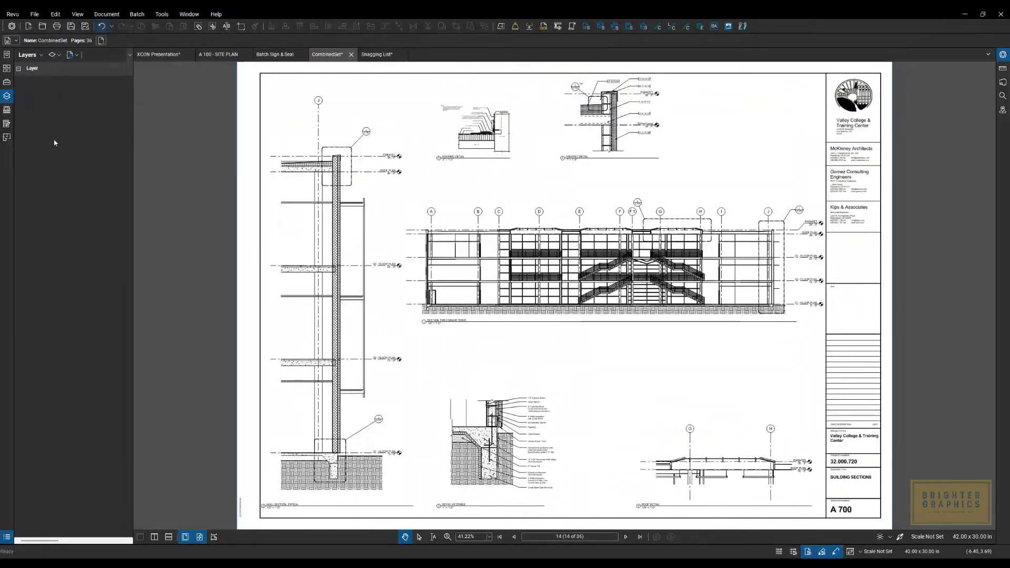
Step: Expand the General and Structural categories of New Set.bex and view sheets S1.1 Foundation Plan and S0.2 Typical Details
click(6, 110)
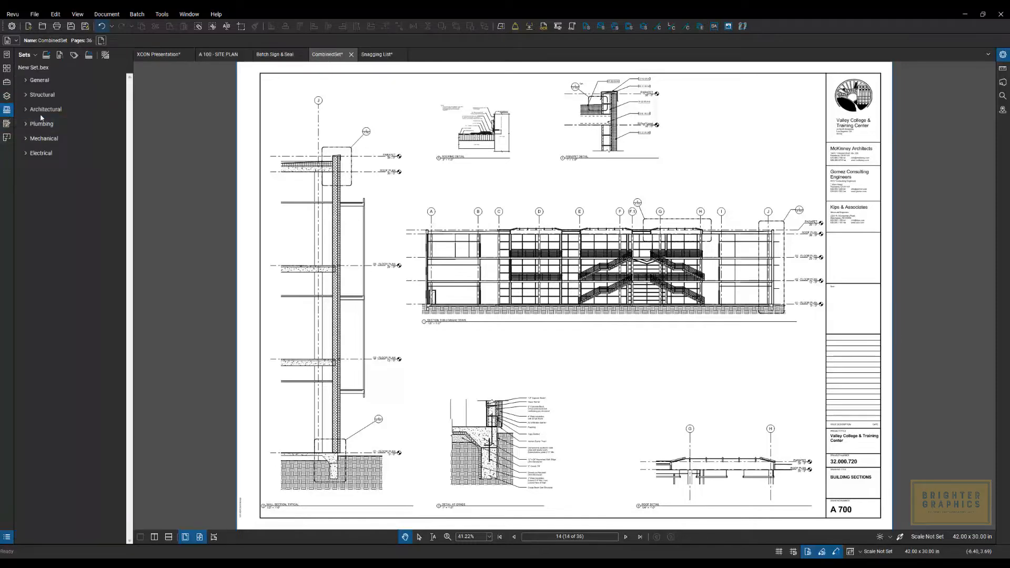
click(26, 81)
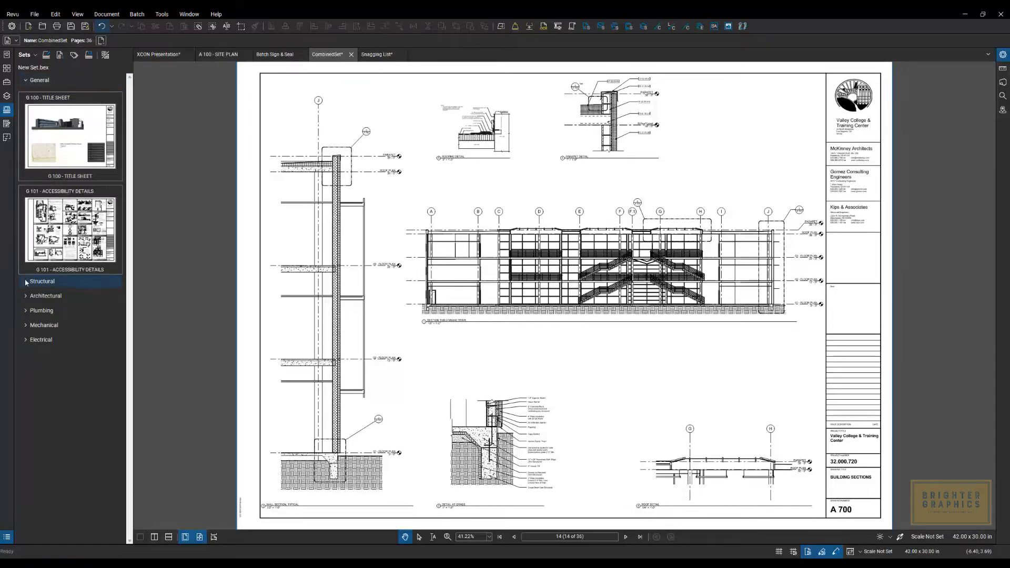
click(25, 282)
scroll(58, 195, down, 5)
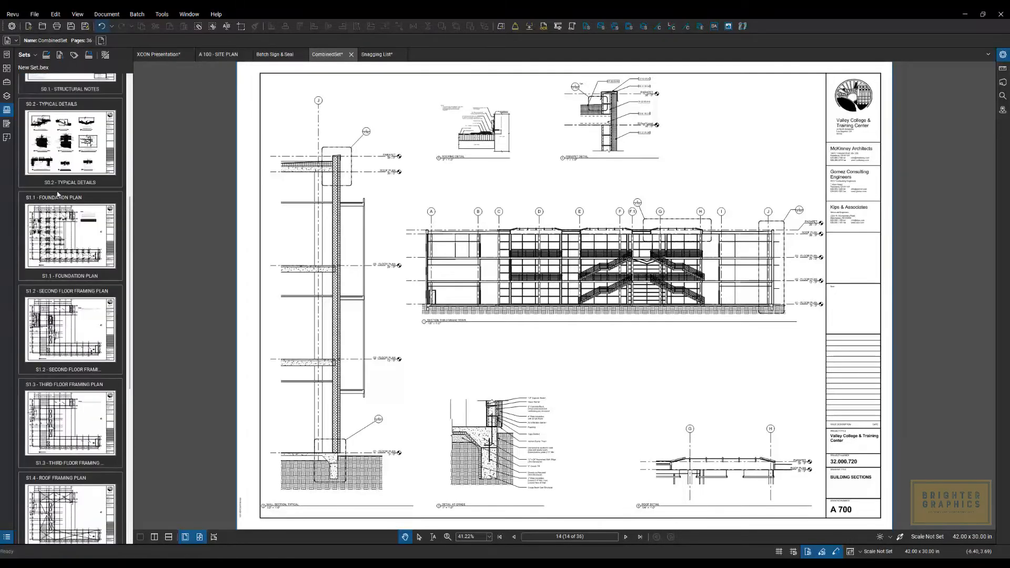
click(76, 243)
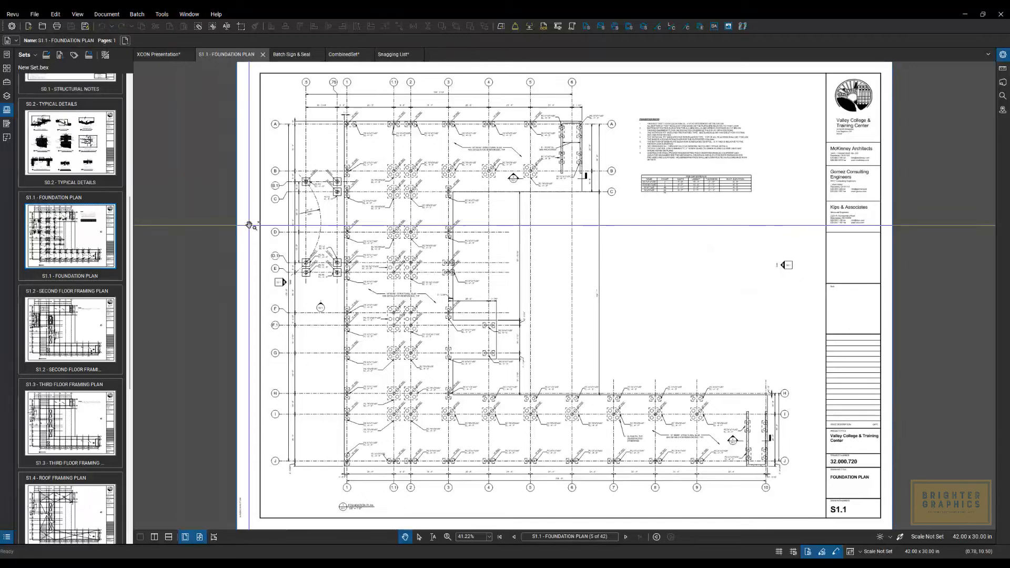
click(76, 155)
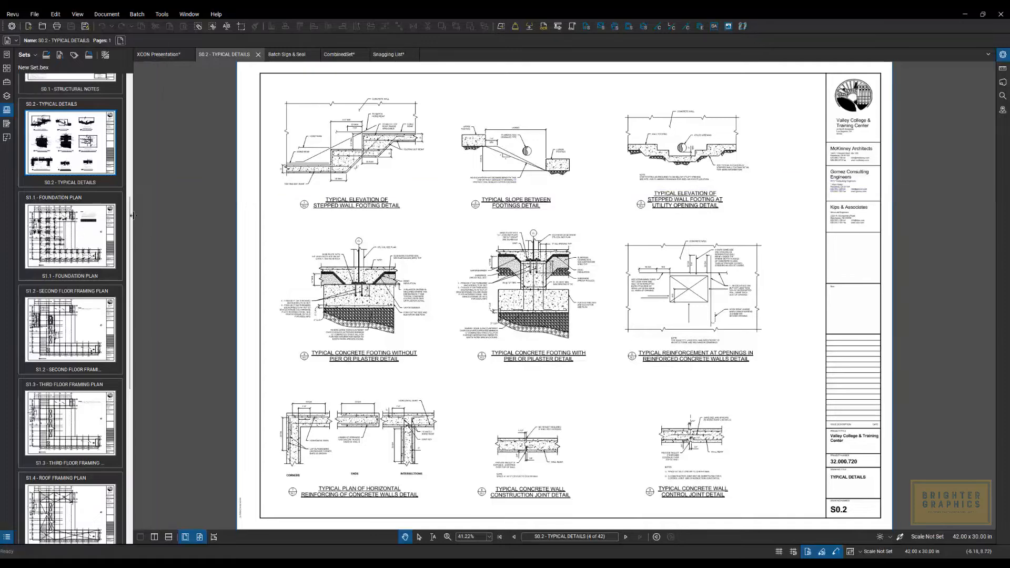
Step: Start a batch slip sheet and add the open set's sheets as the current files
drag(130, 230, 119, 102)
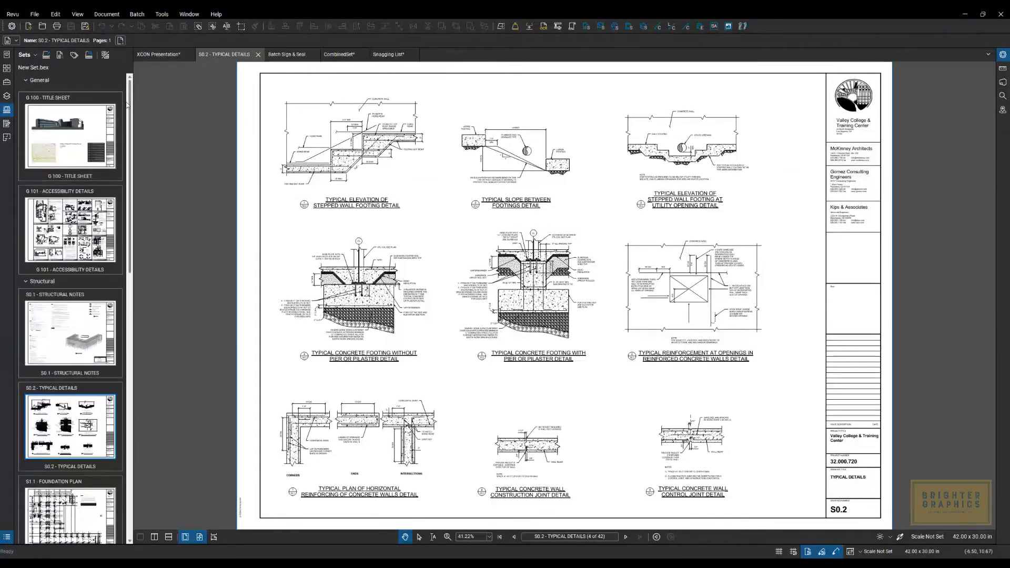
click(138, 14)
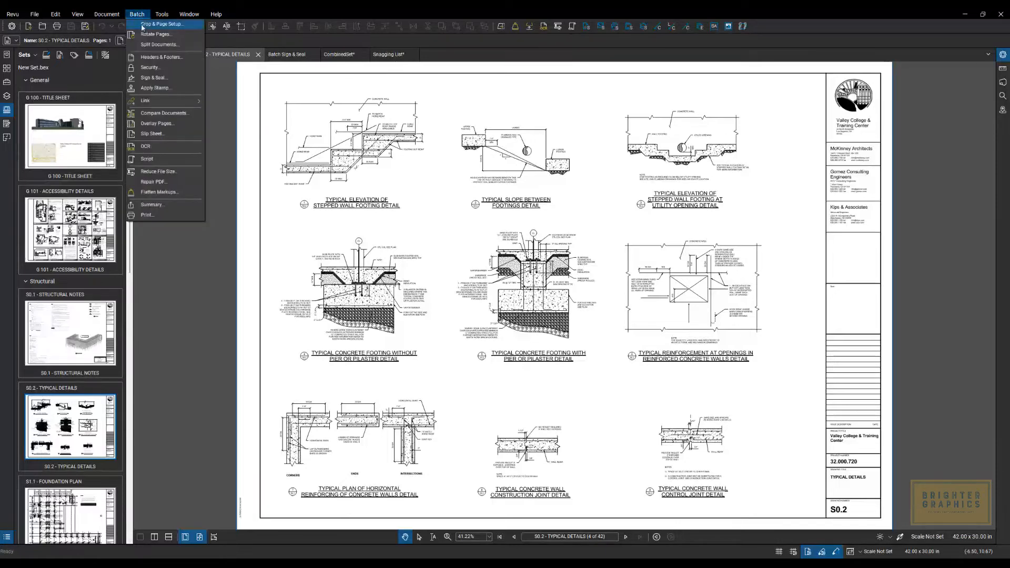
click(159, 134)
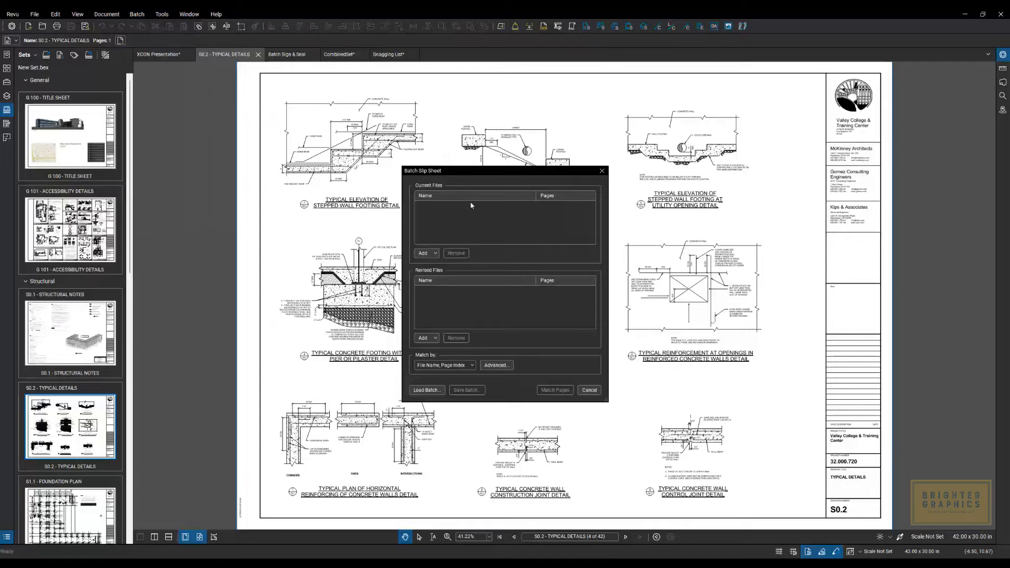
click(434, 254)
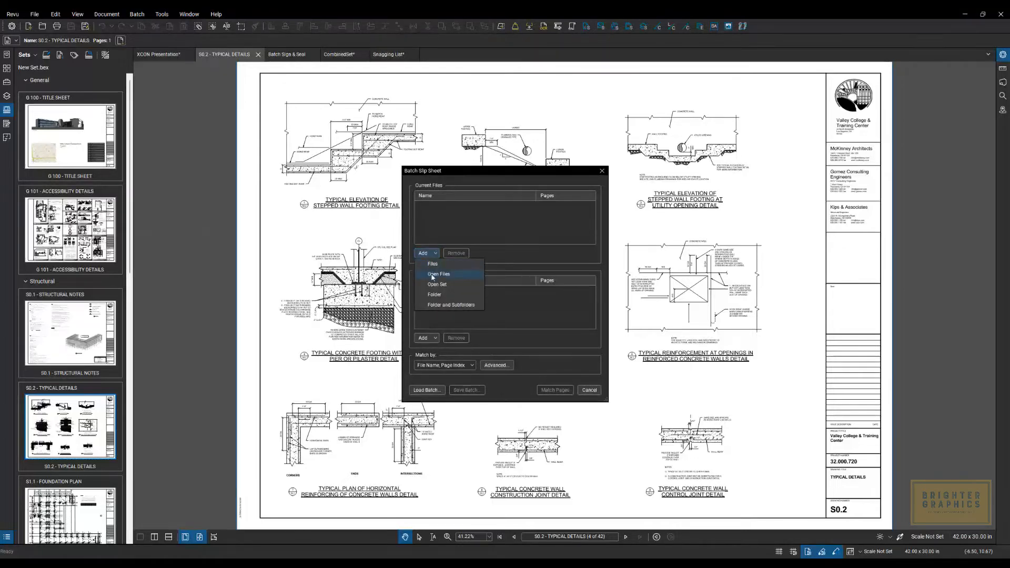
click(436, 285)
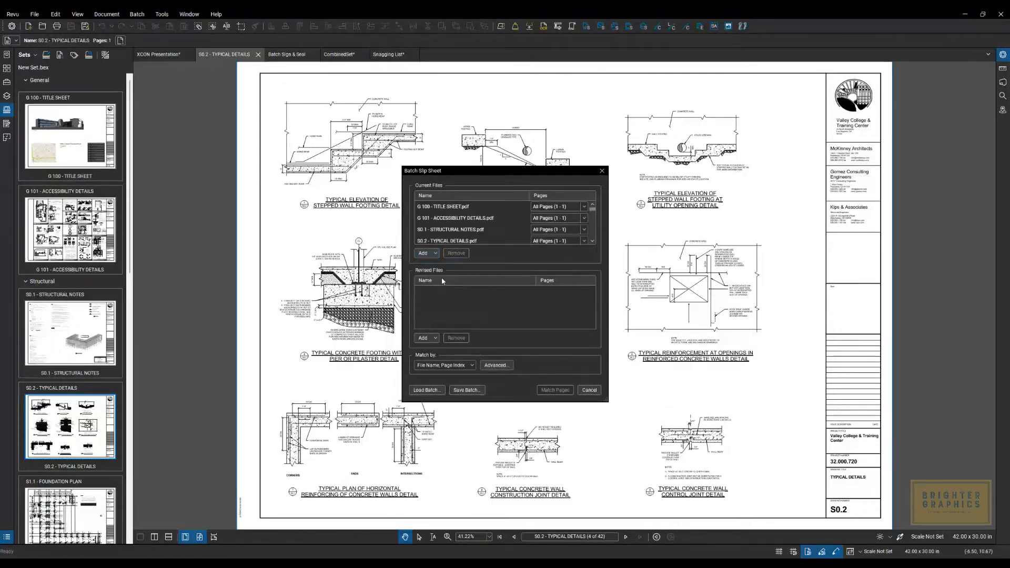
Step: Add the Revision 02 folder from 11 slip sheet as the revised files and look through the added list
click(436, 338)
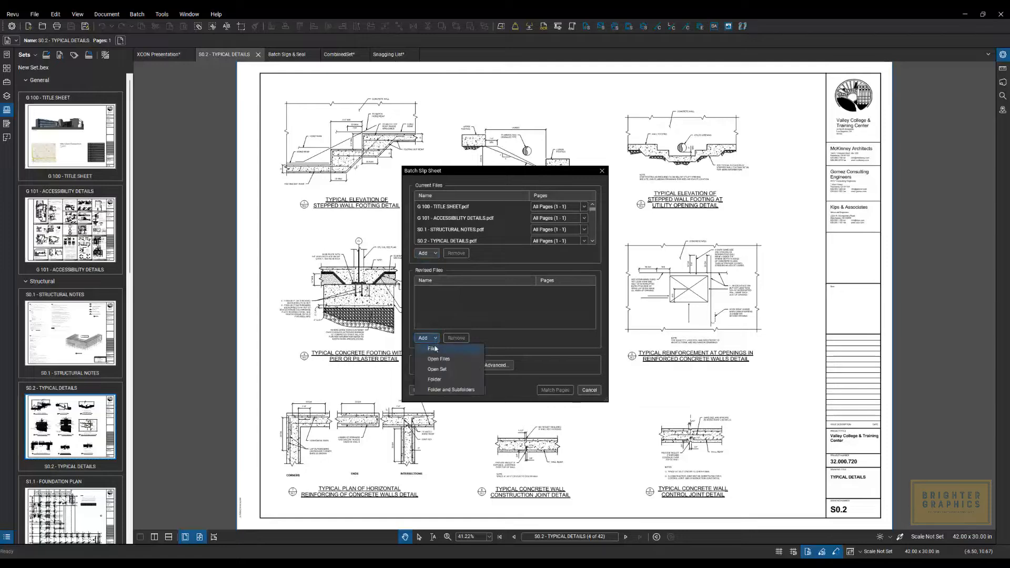
click(443, 381)
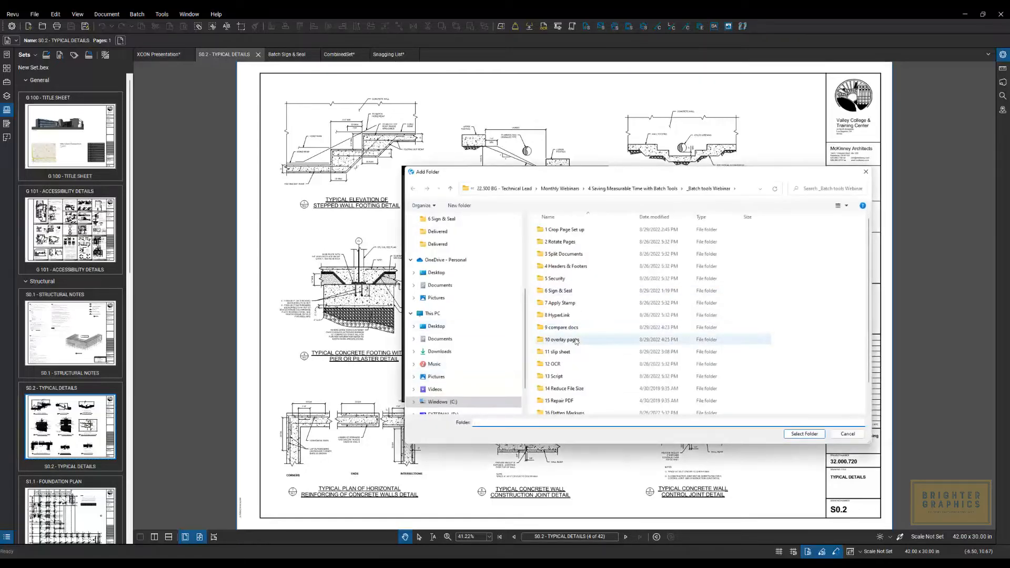
click(563, 352)
double_click(563, 352)
double_click(558, 241)
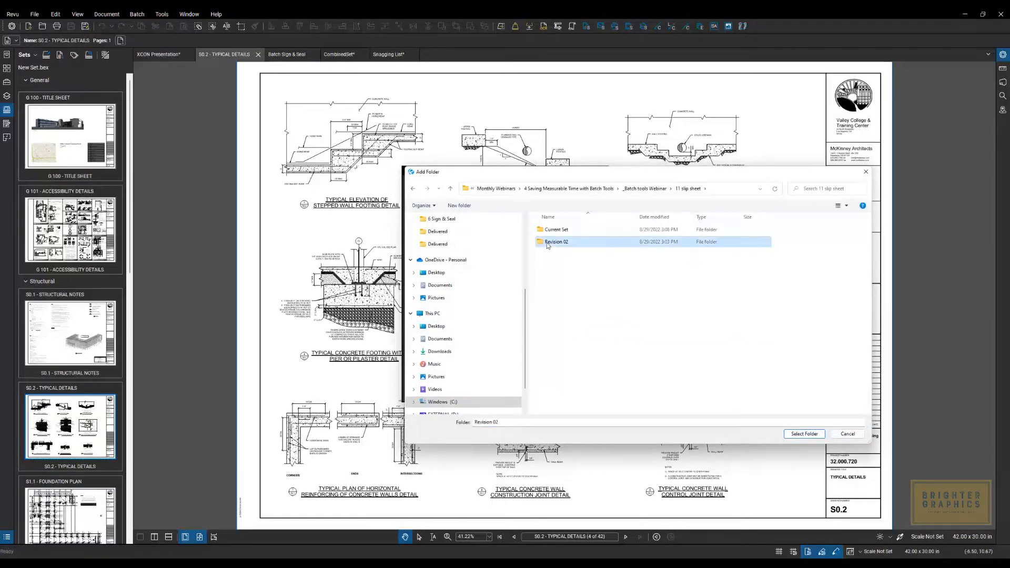
click(803, 434)
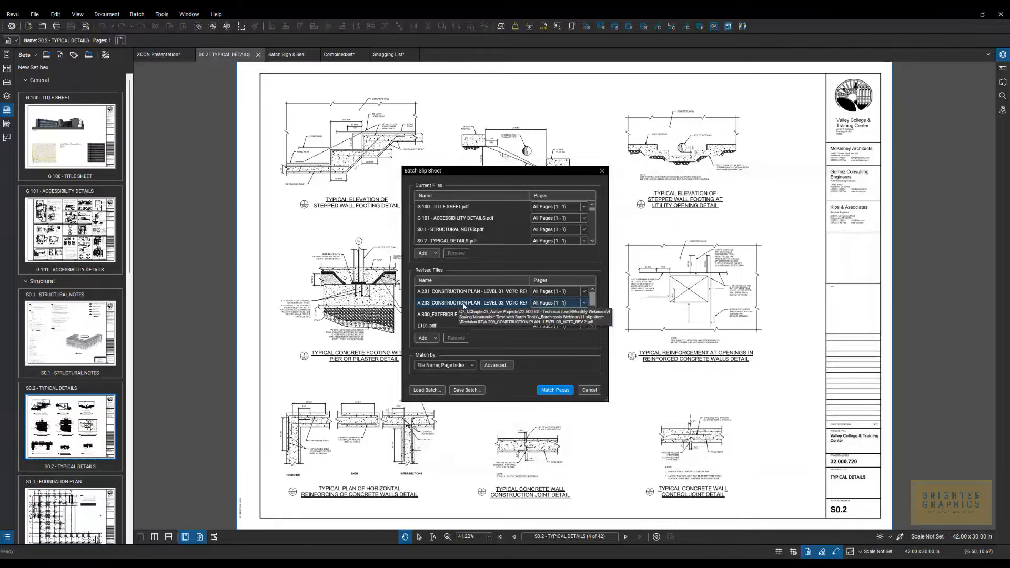
scroll(463, 305, down, 3)
scroll(463, 307, up, 5)
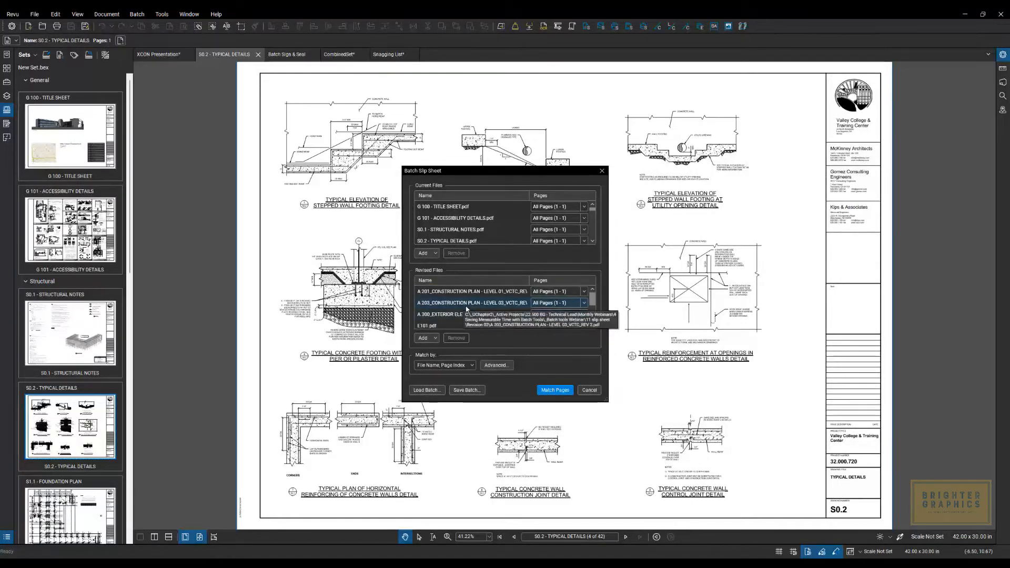
Step: Proceed to page matching and pair the revised A 201 construction plan with the current A 201 sheet
click(546, 393)
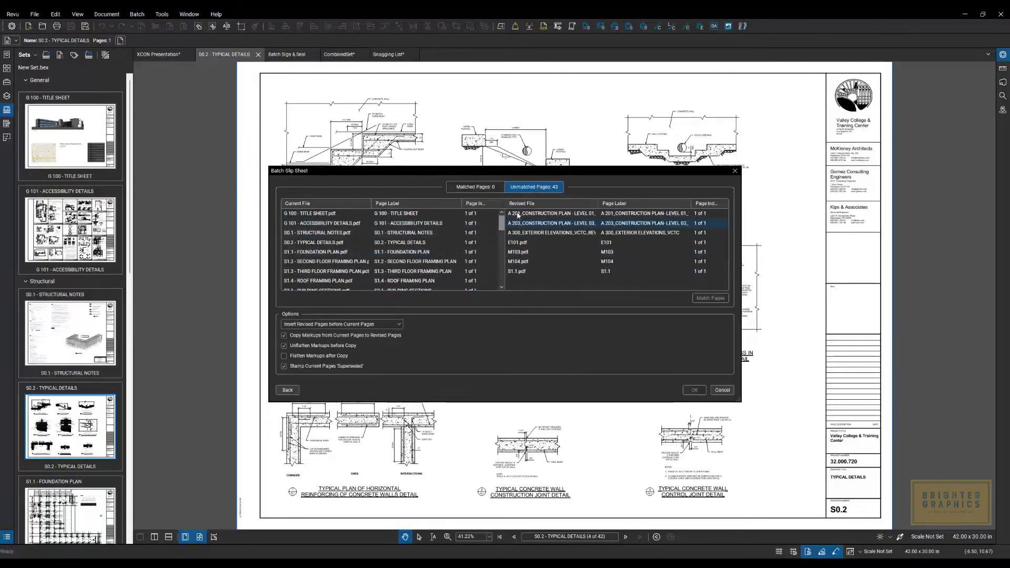
click(518, 216)
scroll(365, 253, down, 2)
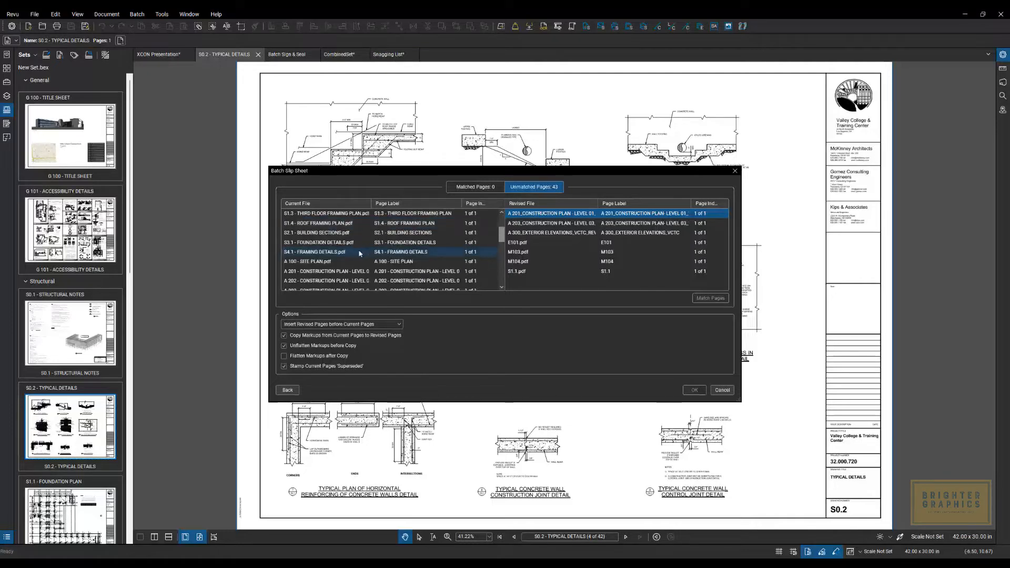
scroll(359, 253, down, 1)
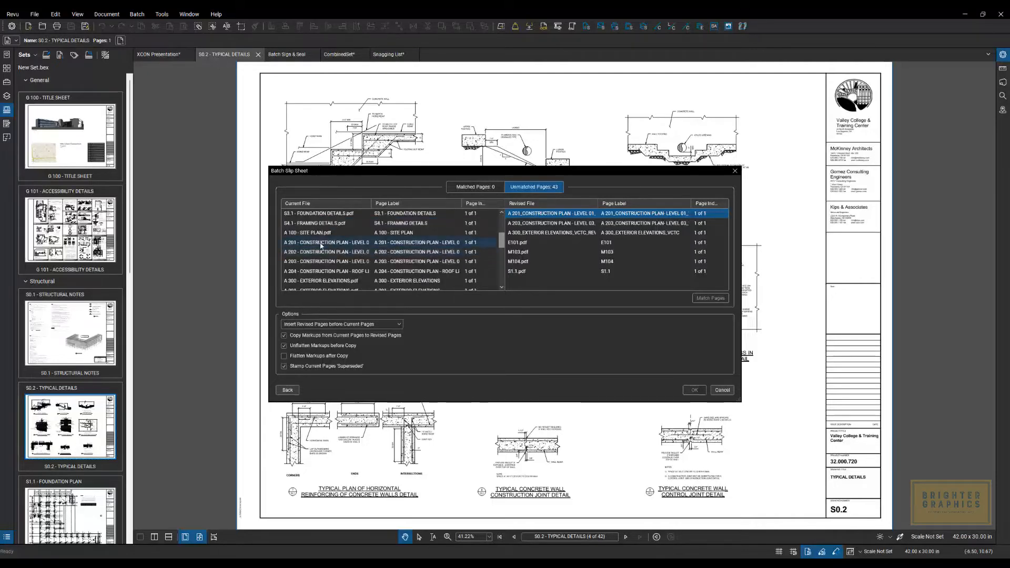
click(348, 243)
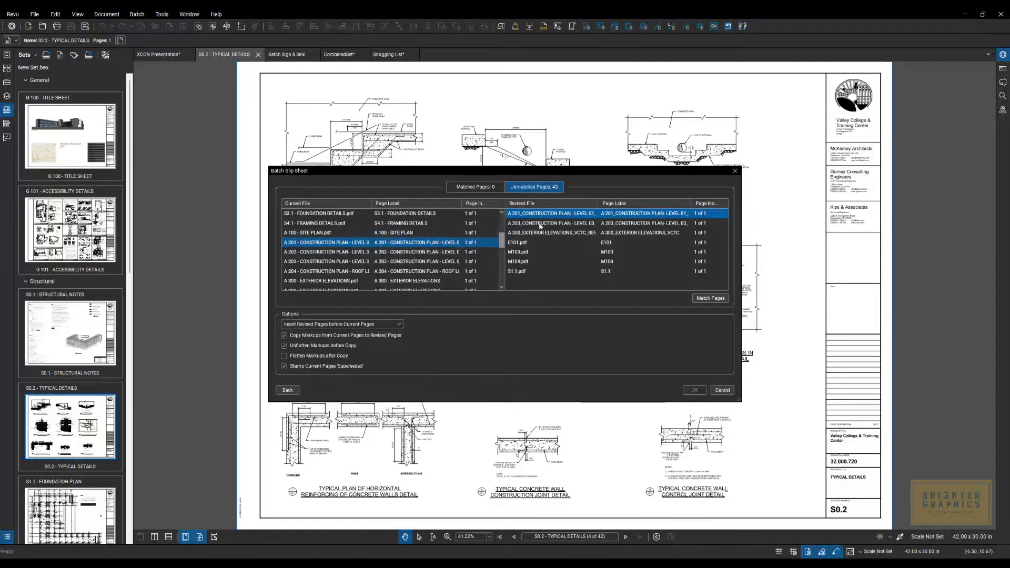
click(705, 298)
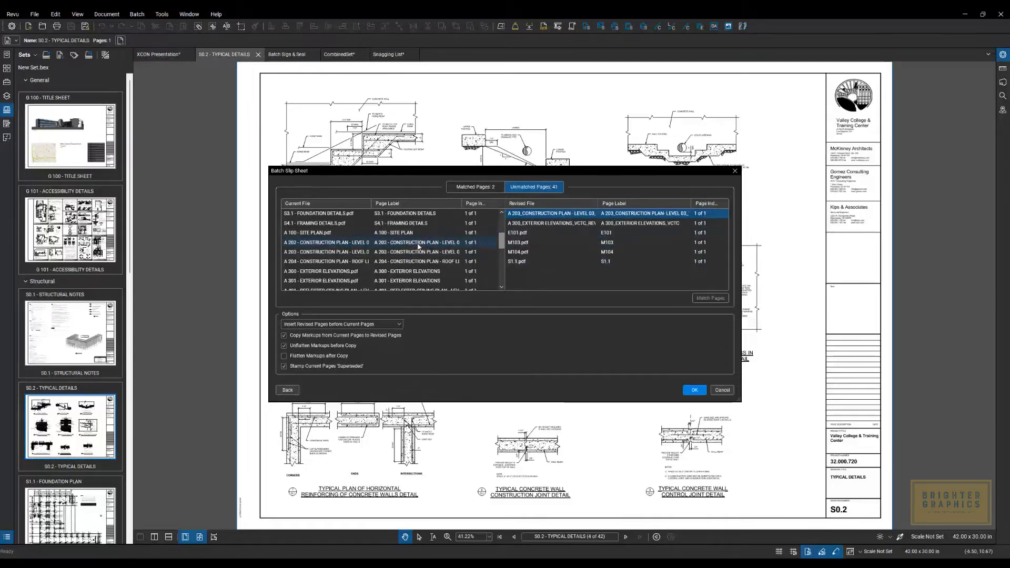
Step: Match the revised A 203 construction plan and A 300 exterior elevations with their current sheets
click(317, 252)
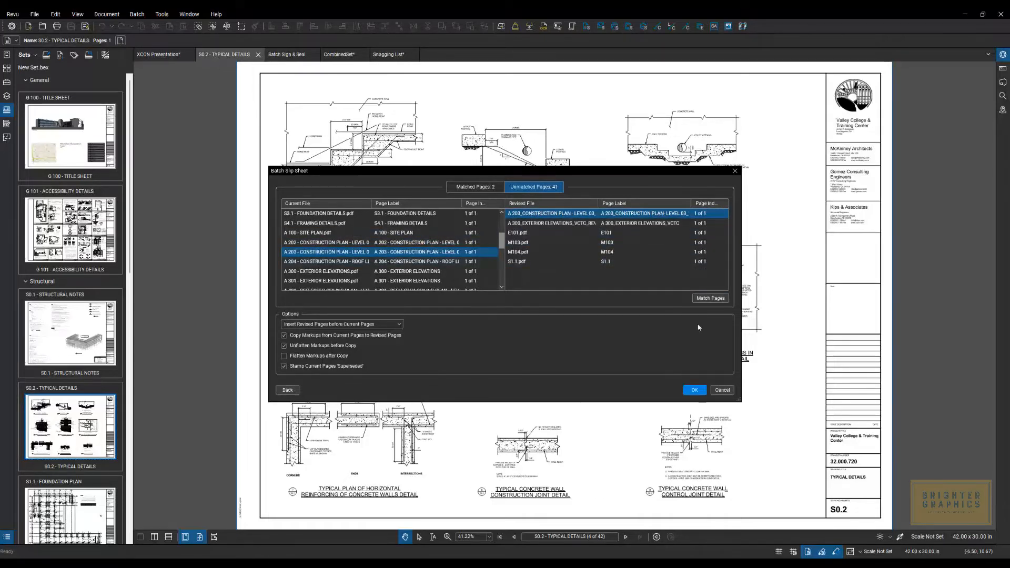
click(707, 298)
click(550, 213)
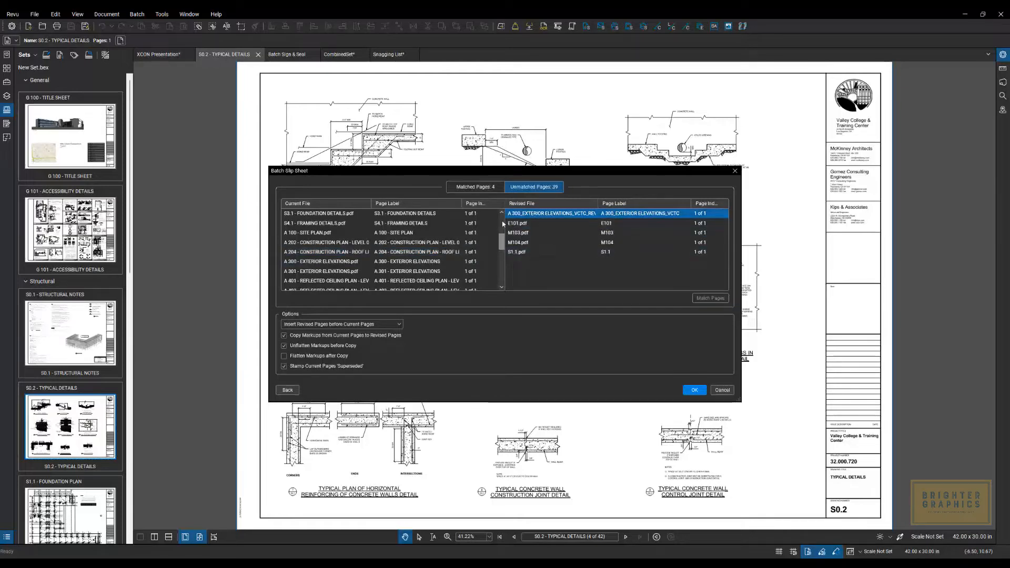
click(339, 262)
click(710, 298)
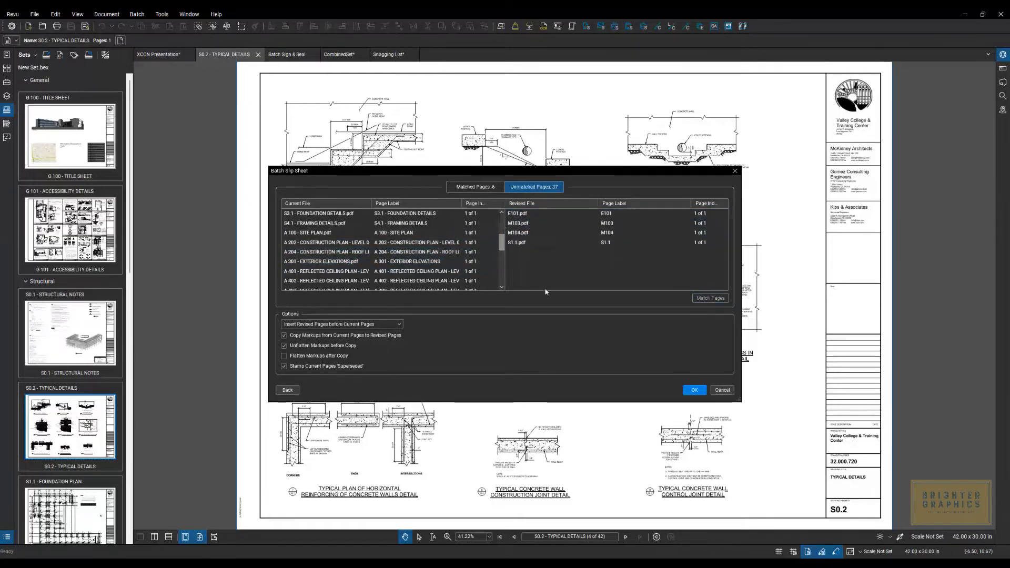
Step: Match the revised E101.pdf with the current E101 - 1ST FLOOR POWER PLAN sheet
click(514, 231)
scroll(399, 243, down, 5)
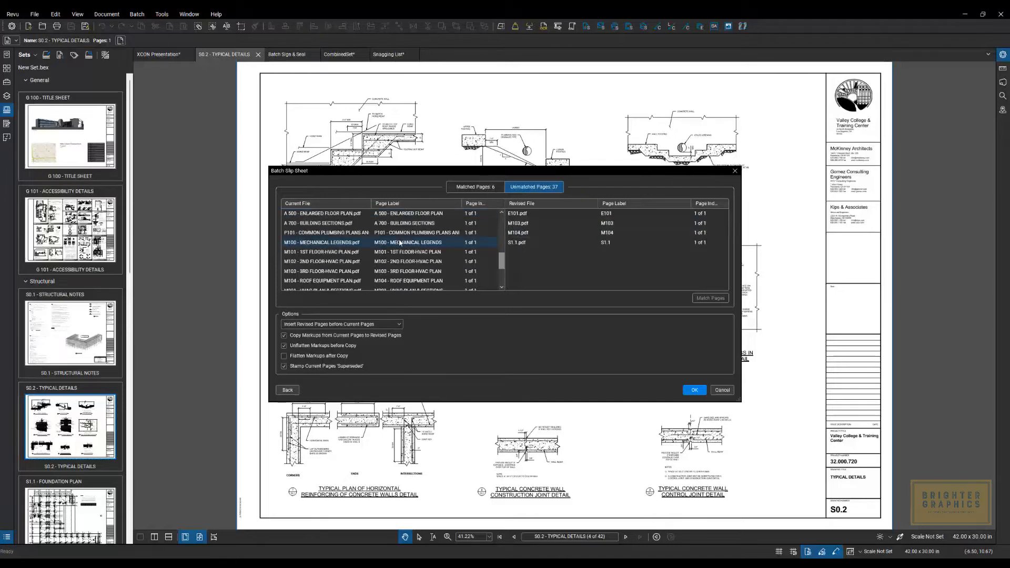
click(400, 243)
scroll(400, 243, down, 1)
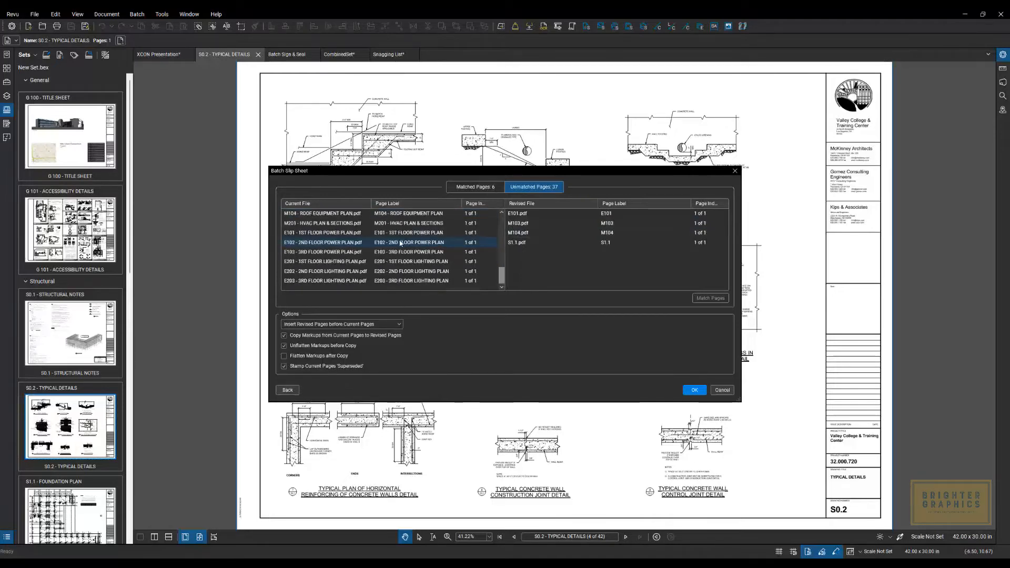
click(524, 214)
click(315, 234)
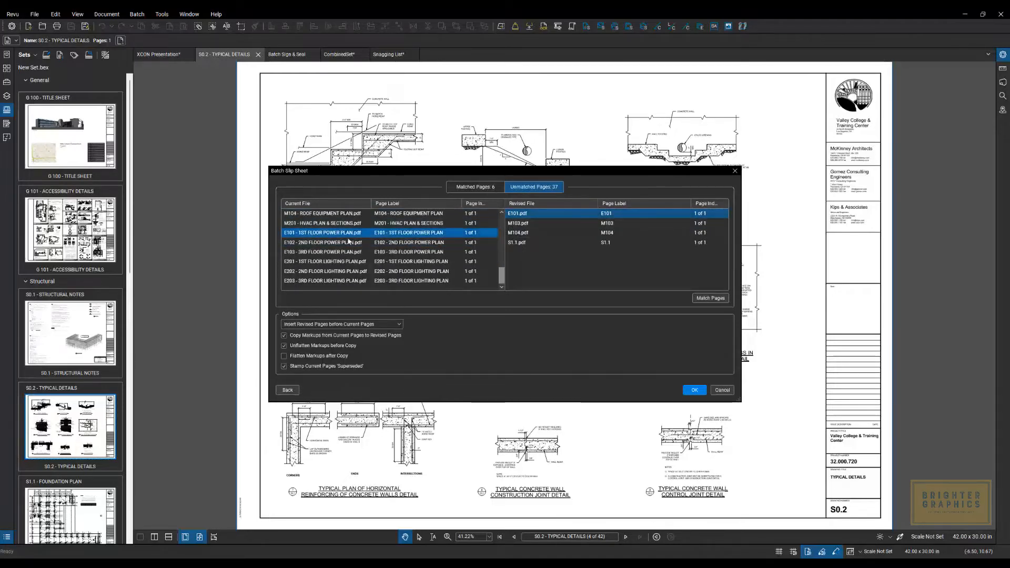
click(710, 298)
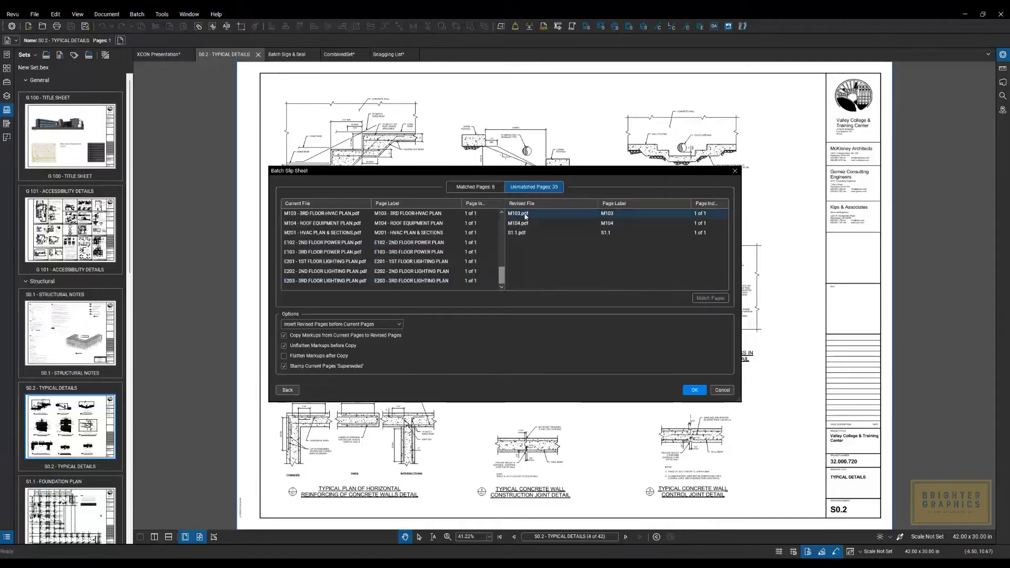
Step: Match revised M103.pdf with the current 3rd floor HVAC plan and M104.pdf with the roof equipment plan
scroll(336, 236, up, 1)
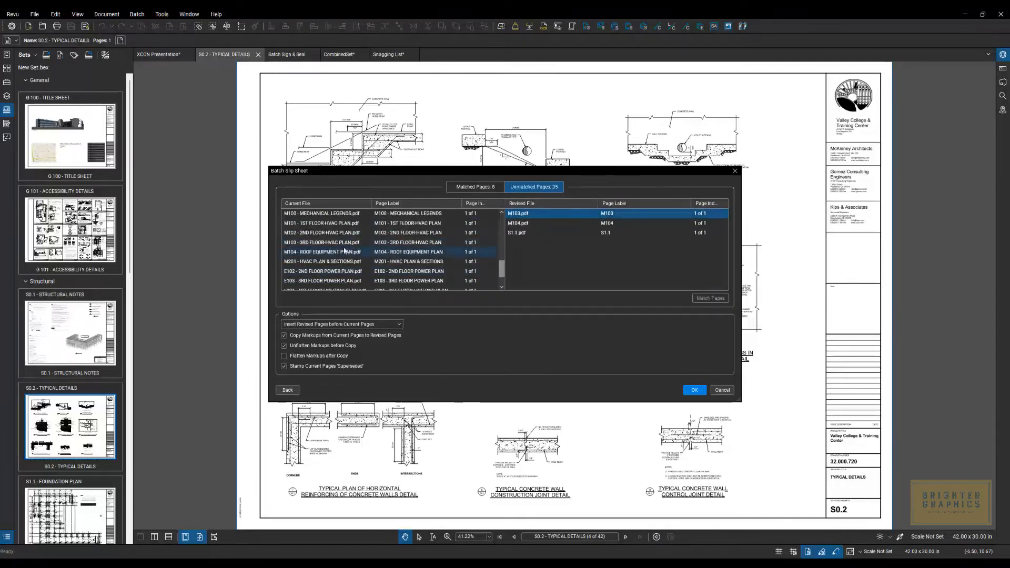
click(316, 243)
click(710, 297)
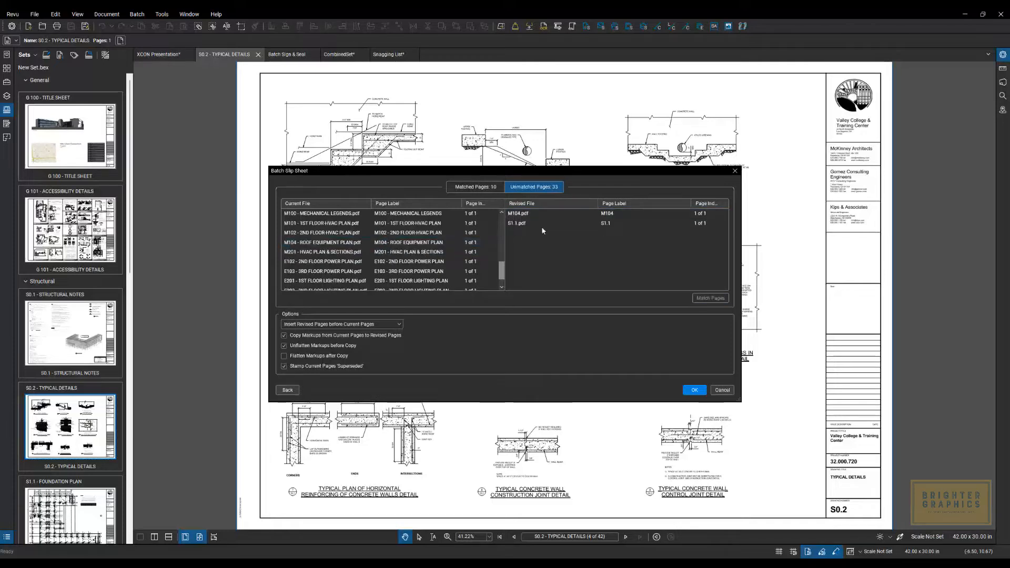
click(518, 214)
click(322, 243)
click(710, 298)
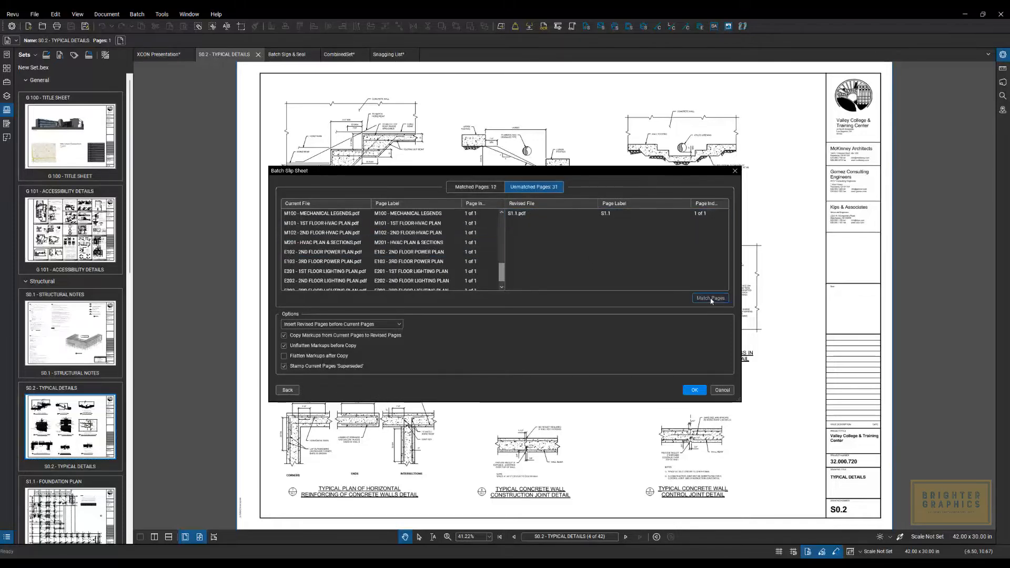
Step: Match the revised S1.1.pdf with the current S1.1 - FOUNDATION PLAN sheet
click(526, 213)
scroll(350, 252, up, 6)
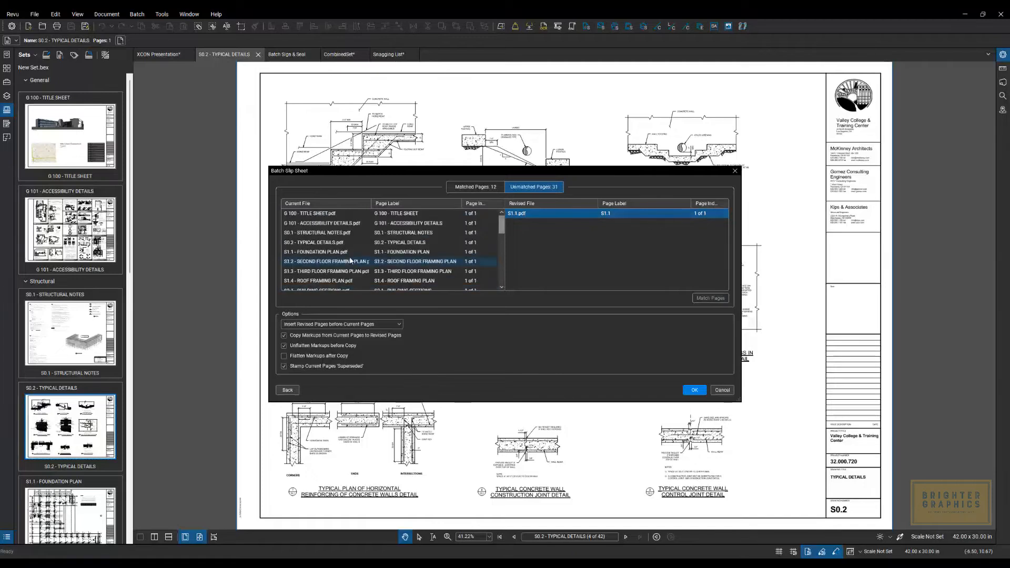
click(318, 253)
click(710, 298)
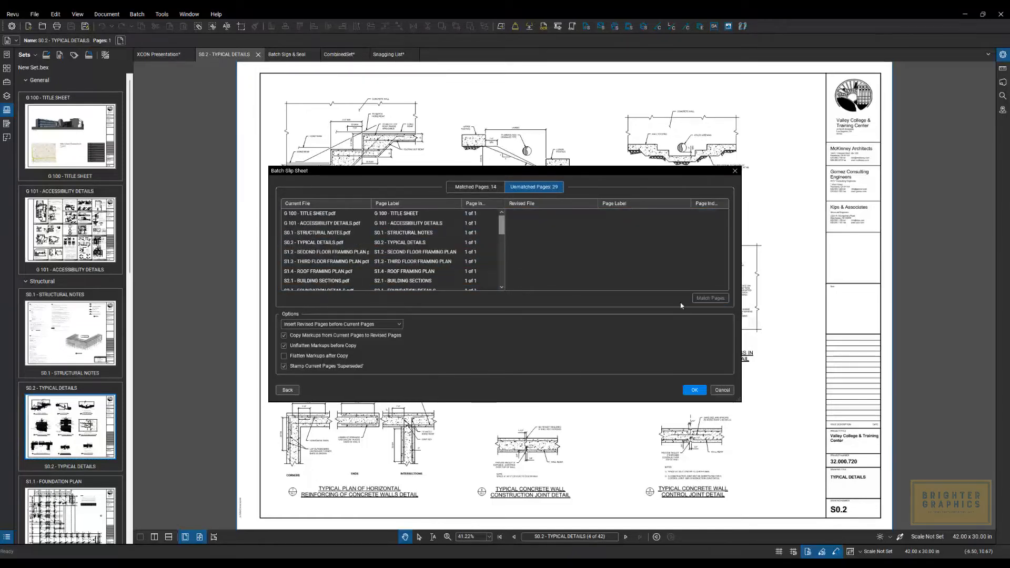
Step: Run the slip sheet with revised pages inserted before current pages and 'Superseded' stamps, accepting the tag values and skipping the detailed report
click(399, 326)
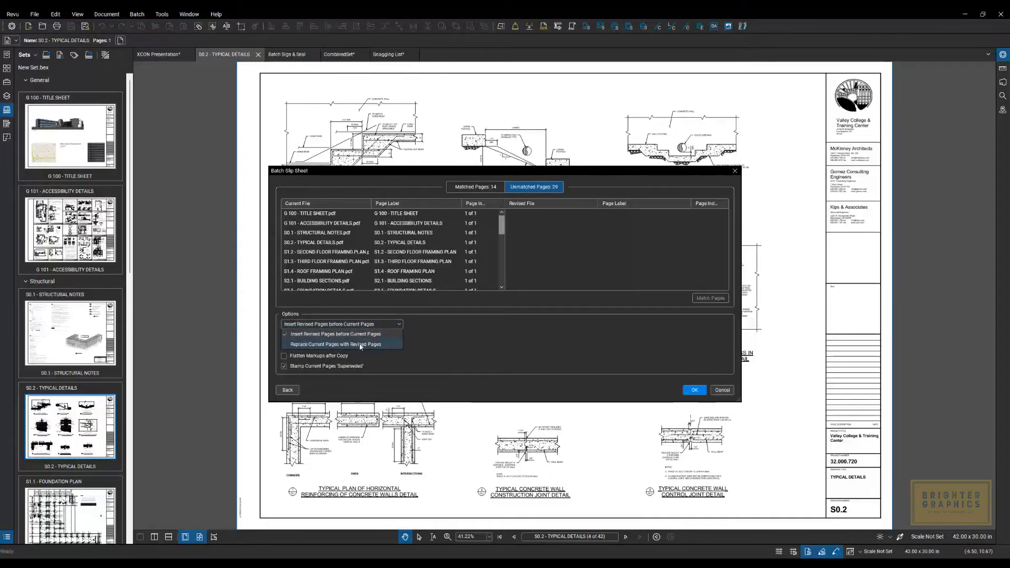
click(403, 323)
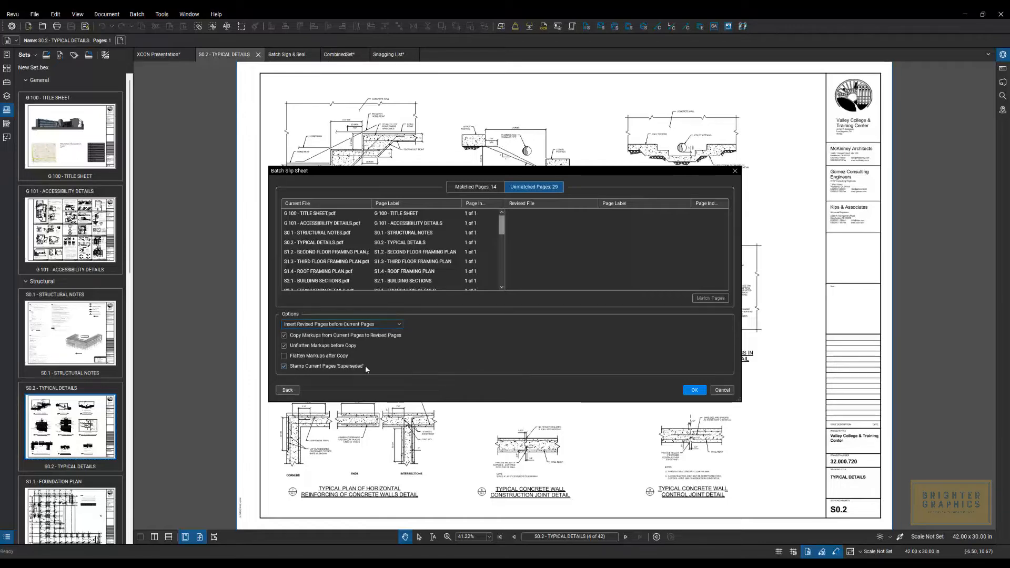
click(694, 391)
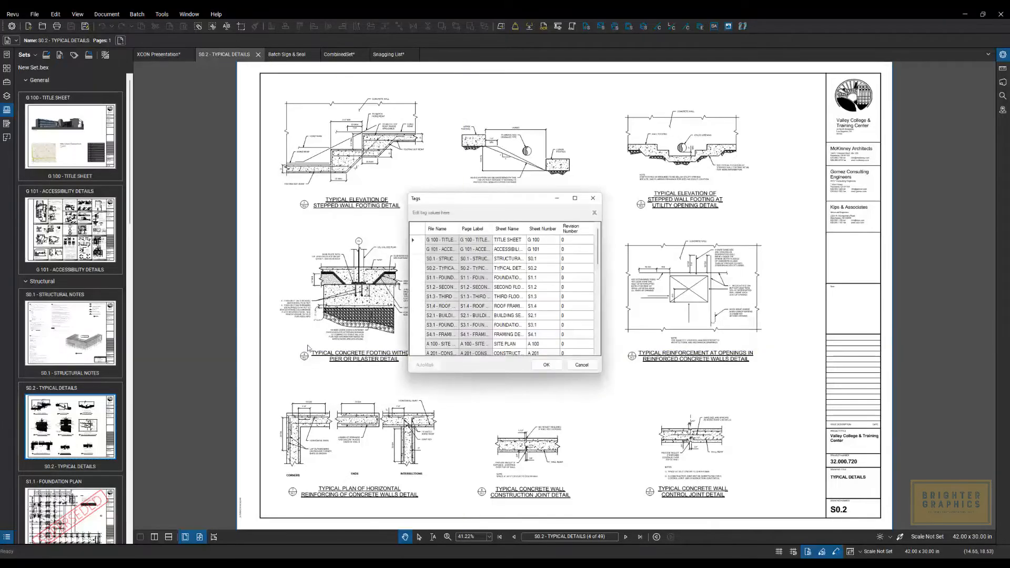
click(545, 367)
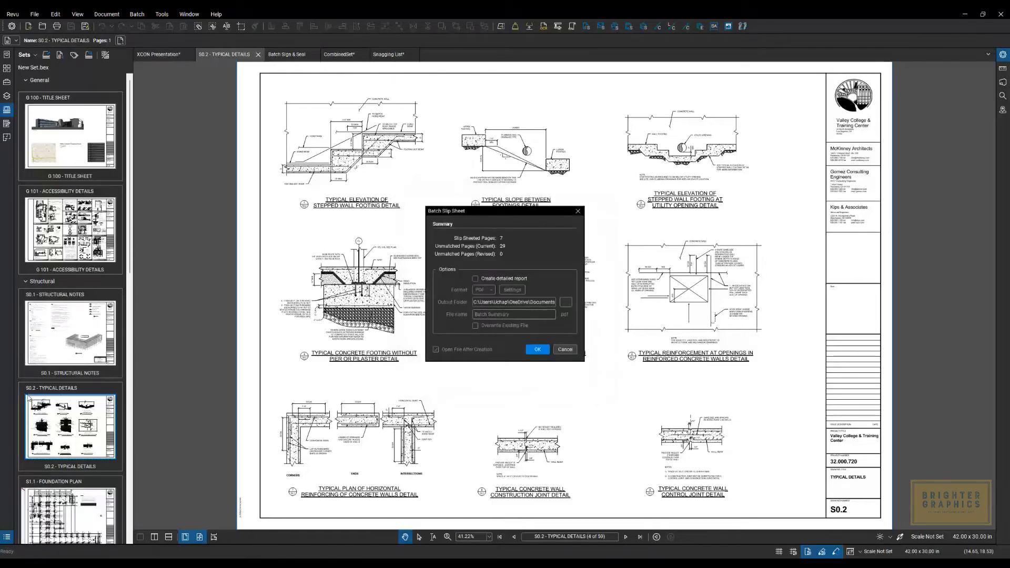
click(532, 348)
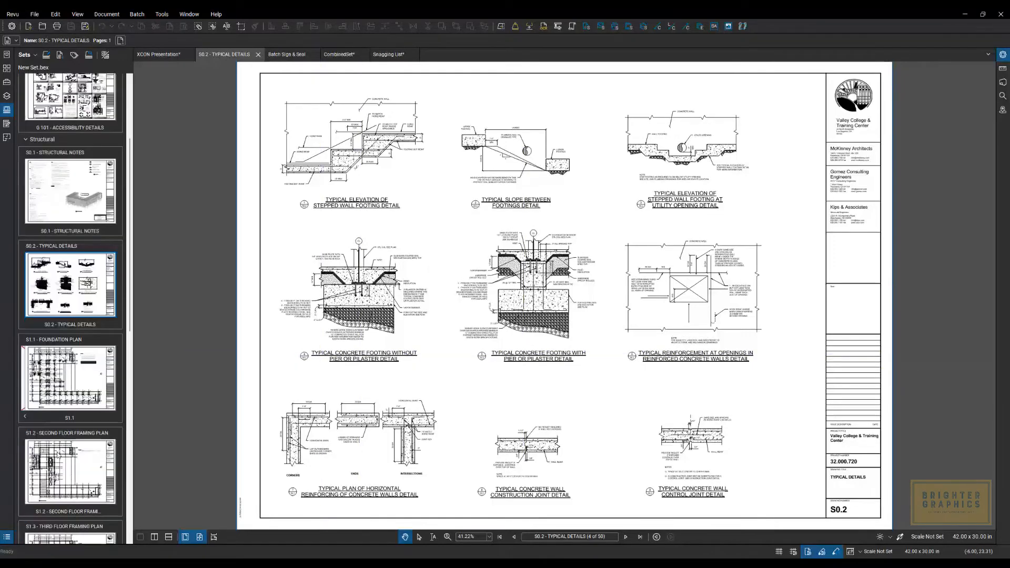
Step: View the revised S1.1 Foundation Plan in the set and switch to its superseded version
scroll(57, 453, down, 3)
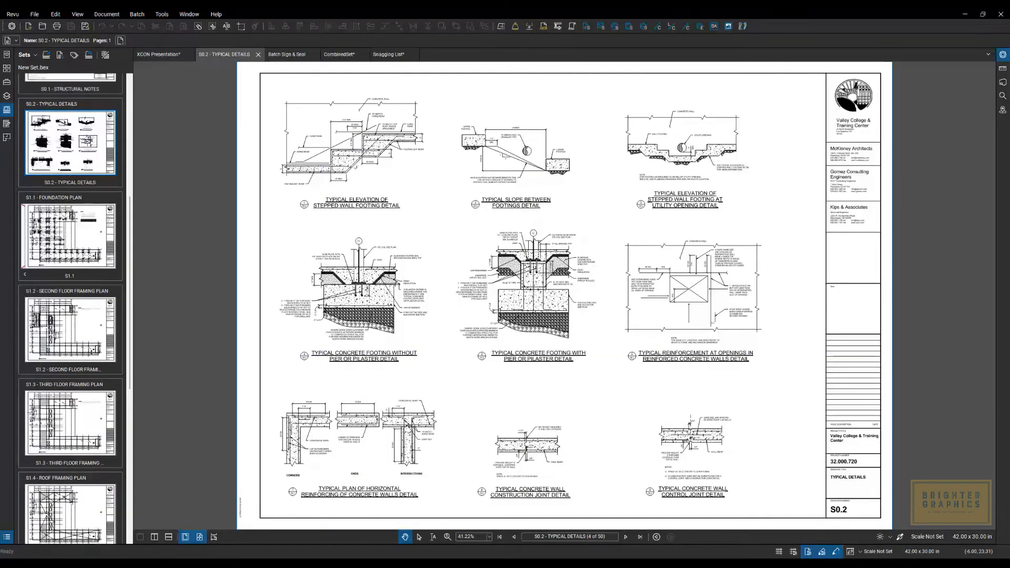
click(75, 248)
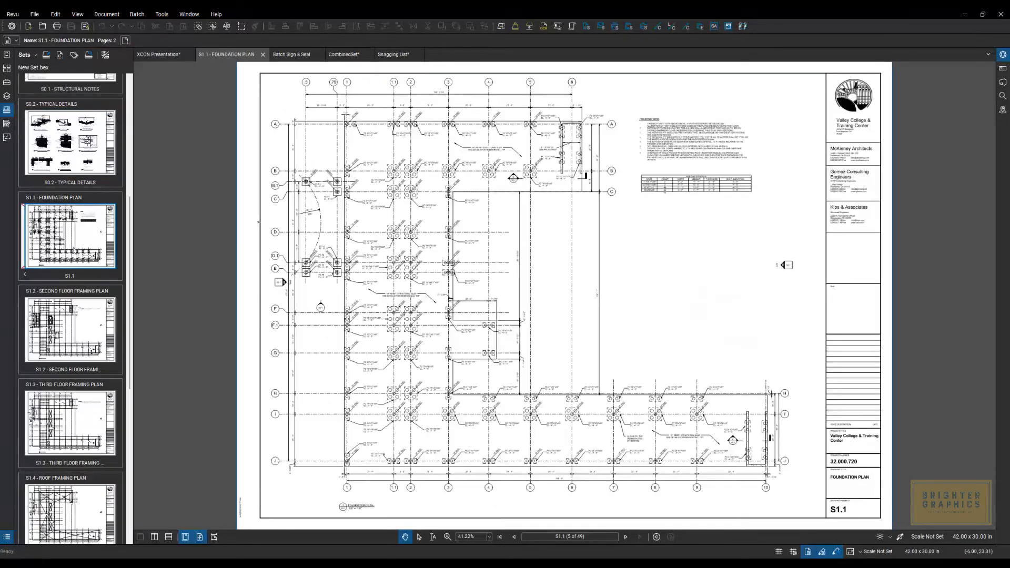
click(25, 274)
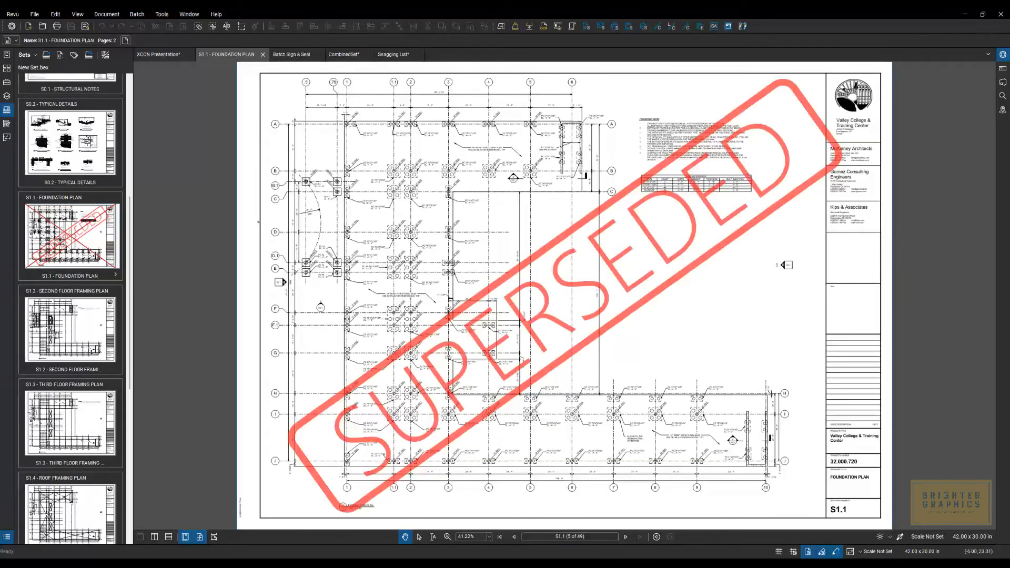
Step: Examine the batch OCR options for the S1.1 Foundation Plan, including the available document types, and leave without running OCR
click(115, 274)
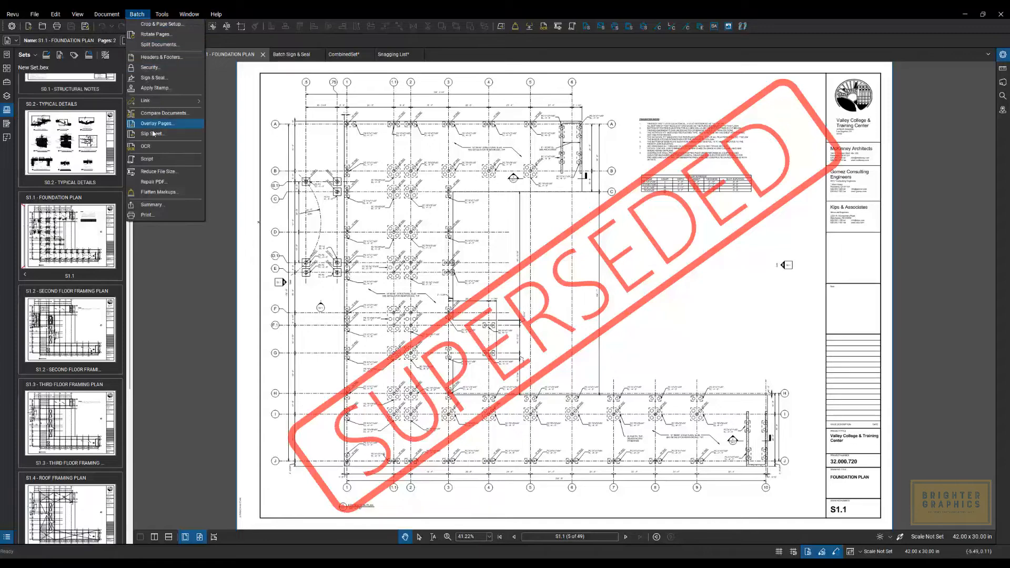
click(153, 150)
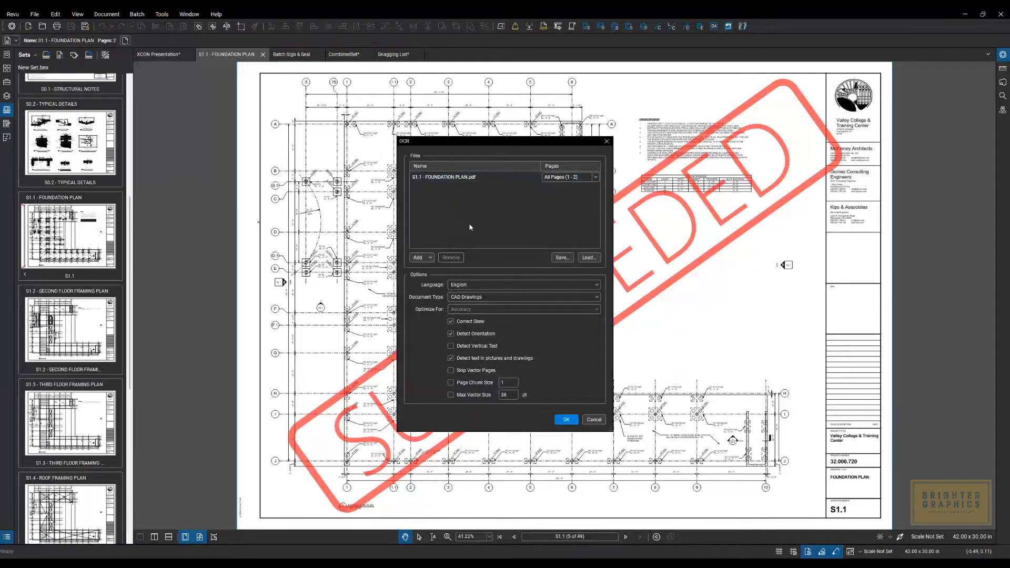
click(596, 298)
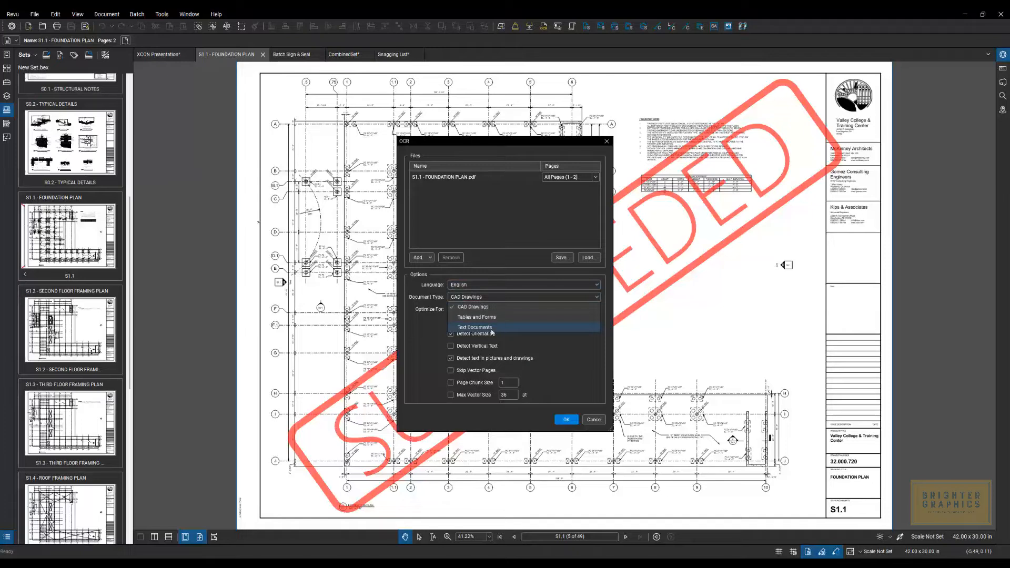
click(418, 321)
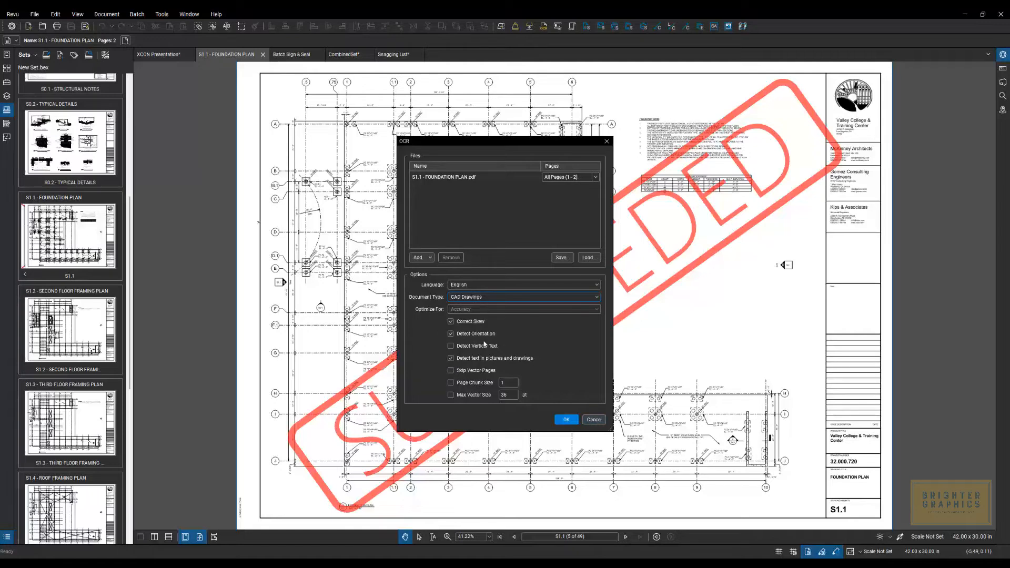
click(594, 420)
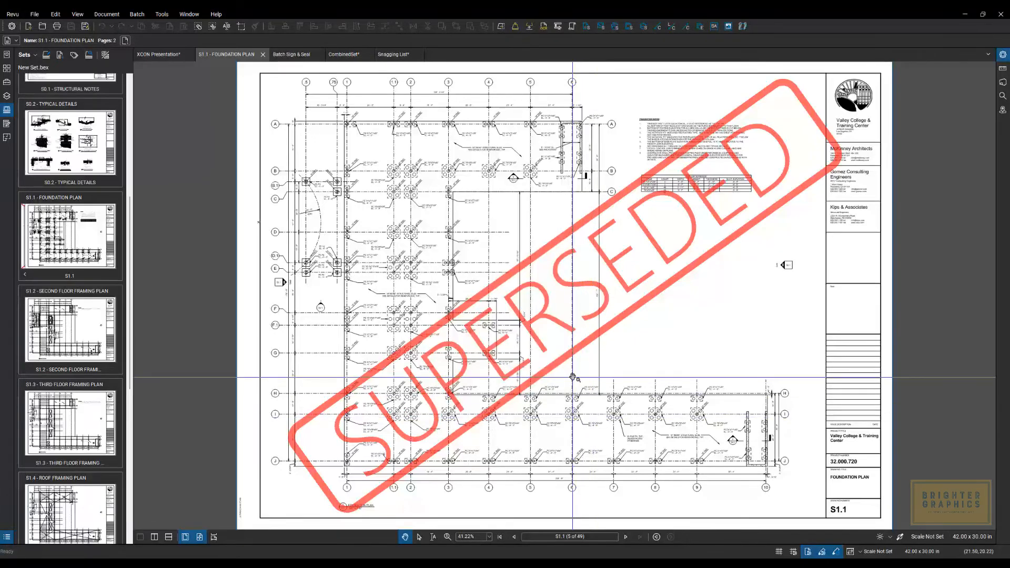
Step: Inspect the code of the 'Greyscale - Stamp - Flatten - Extract All Pages' batch script and leave it without running
click(137, 14)
click(150, 158)
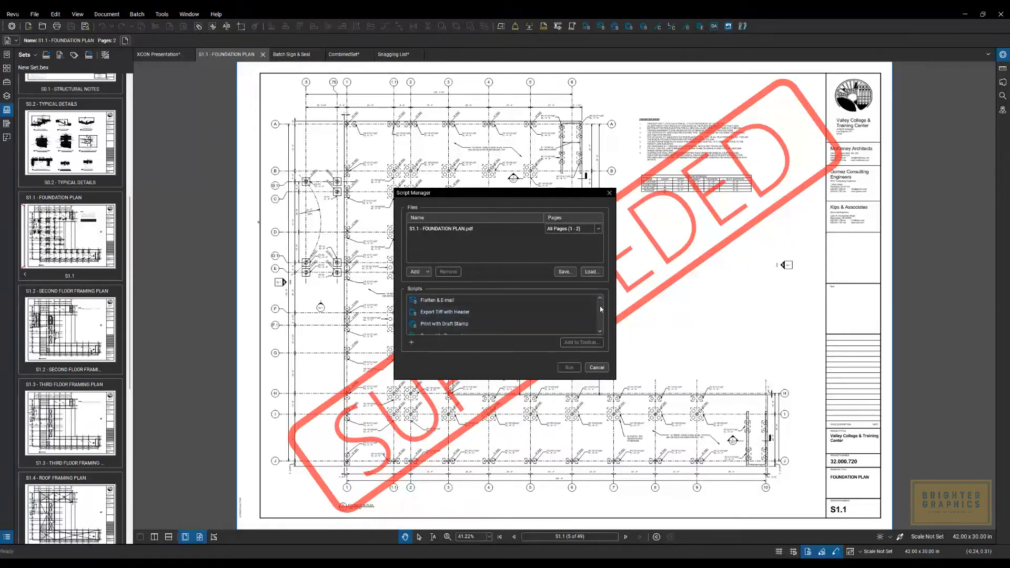
scroll(601, 309, down, 5)
scroll(603, 323, down, 2)
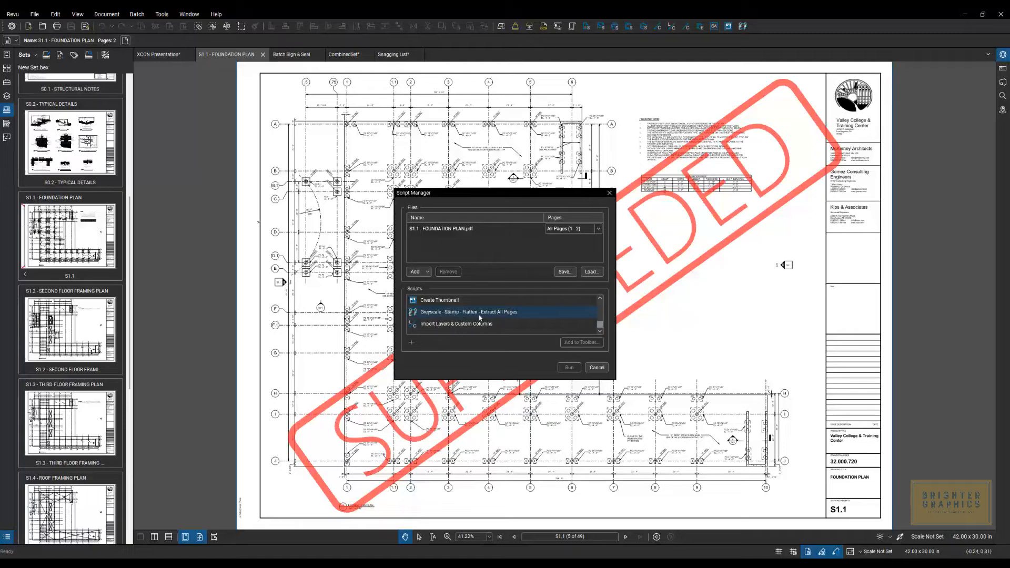
click(436, 315)
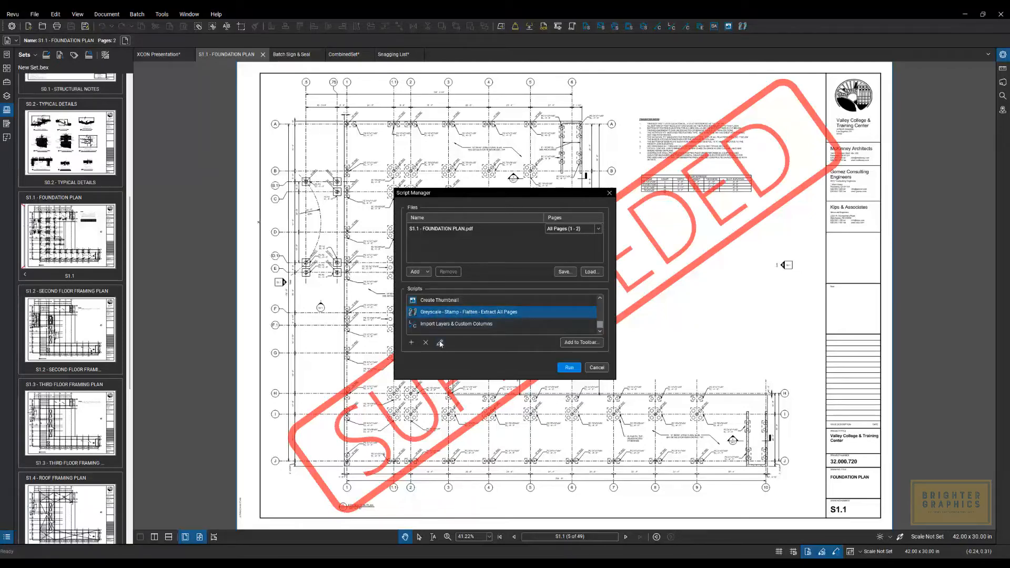
click(441, 344)
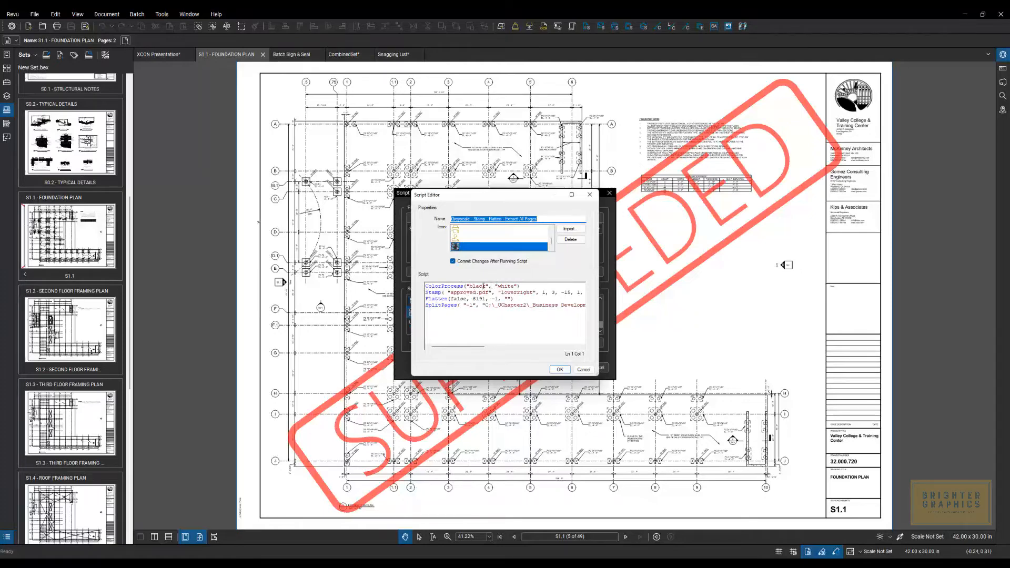
mouse_move(433, 293)
click(583, 369)
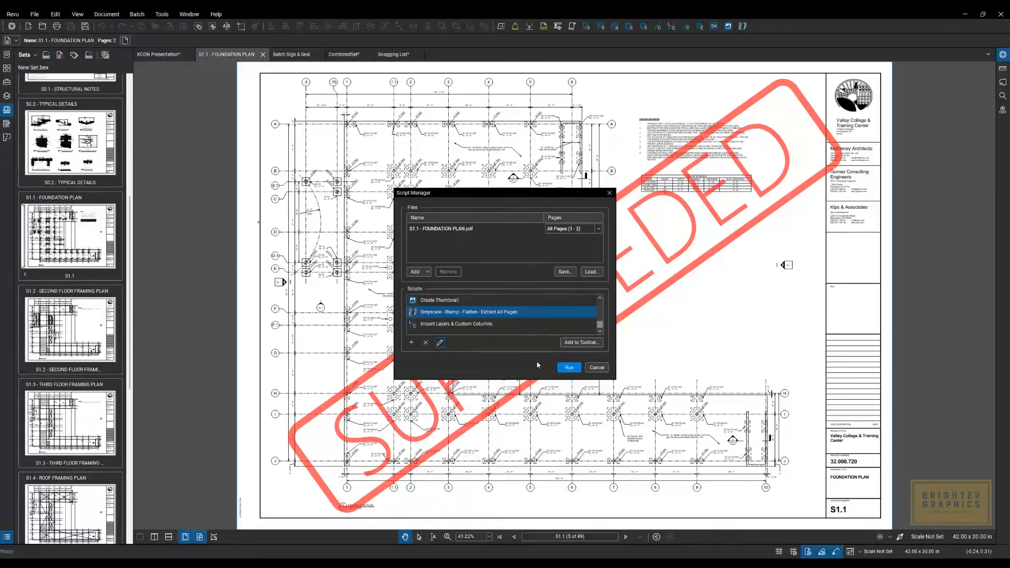
click(596, 369)
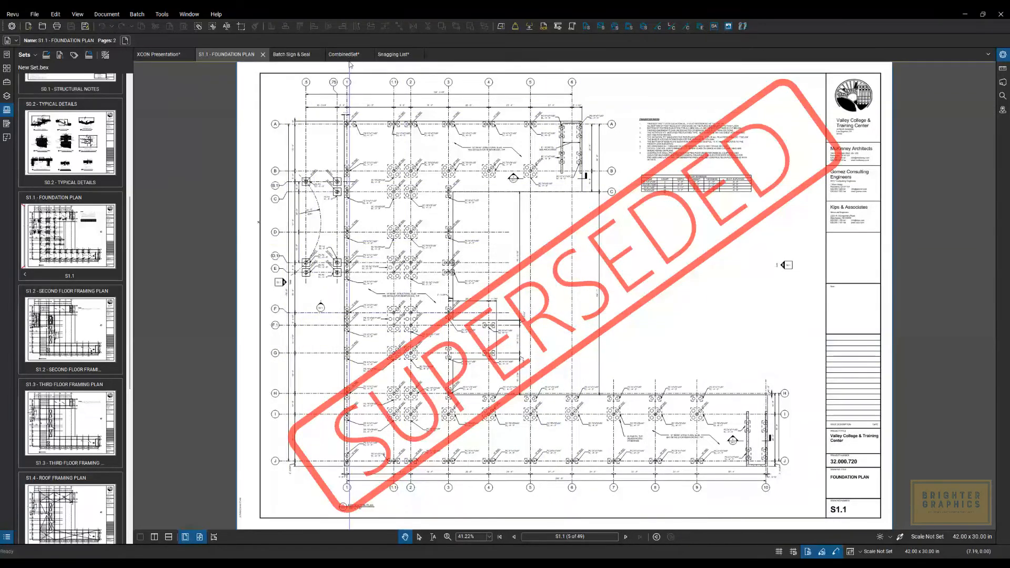
Step: Review the Reduce File Size custom settings for images, fonts and miscellaneous items on the CombinedSet document, leaving without saving
click(335, 54)
click(136, 14)
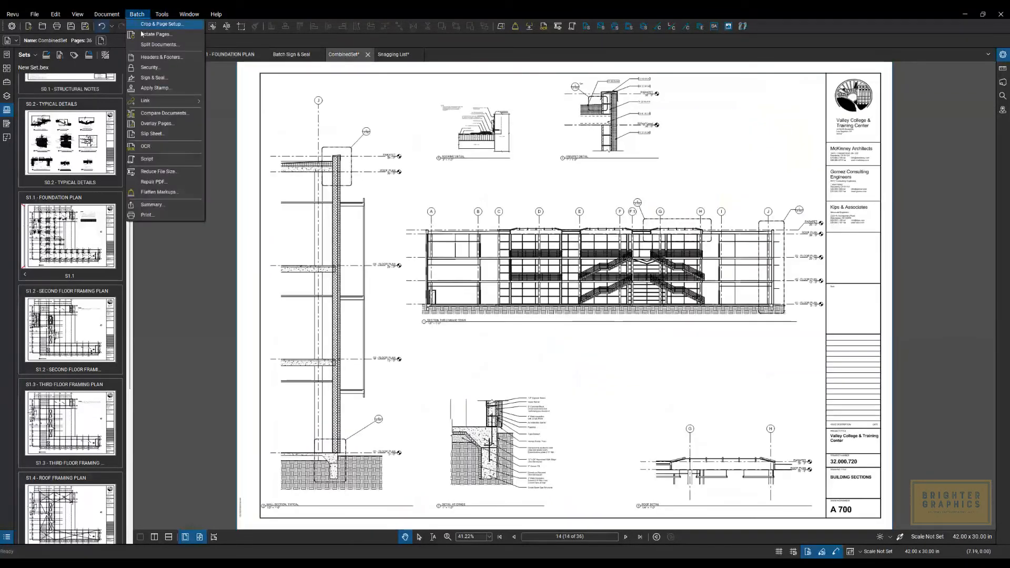
click(160, 173)
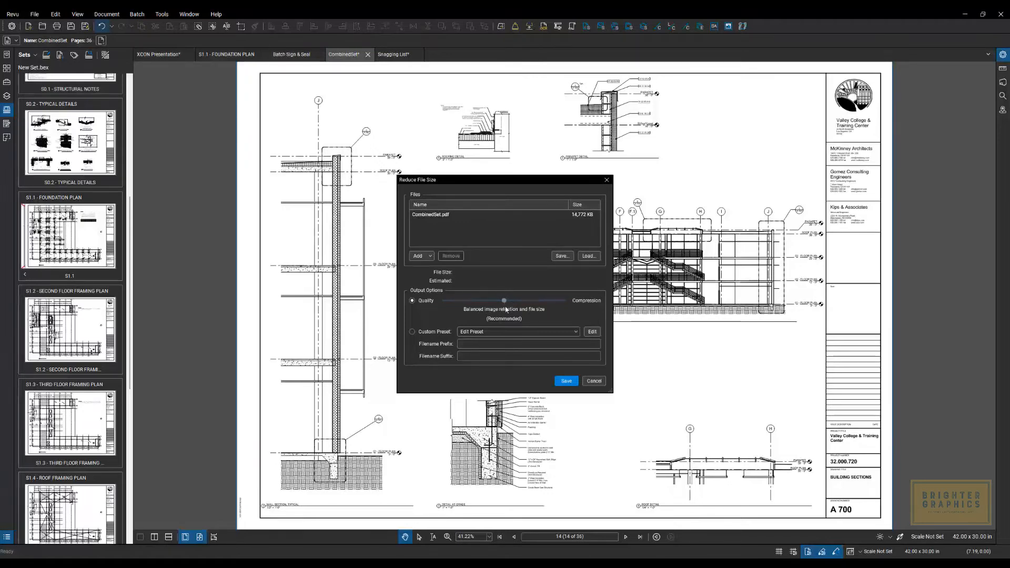
click(593, 333)
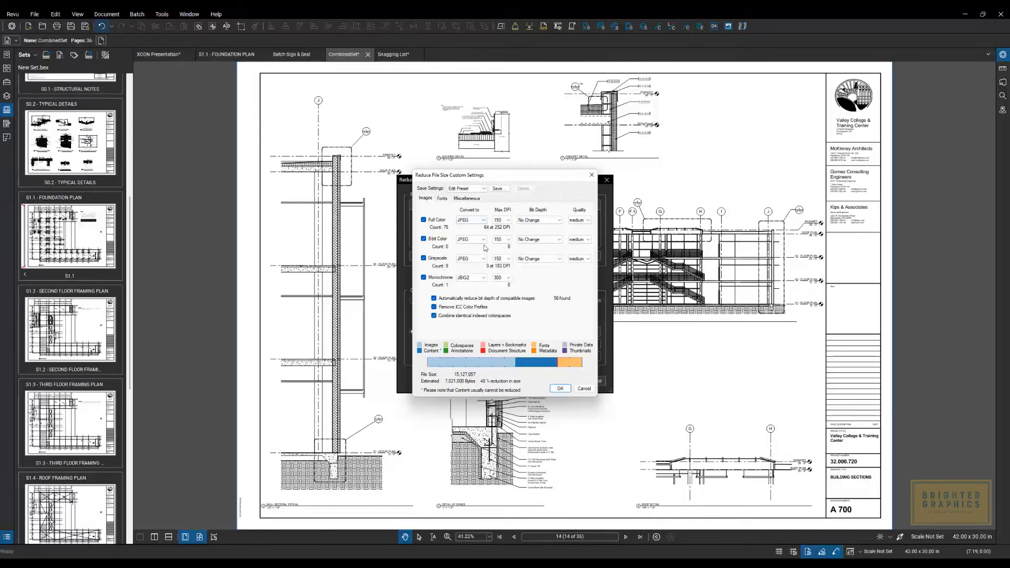
click(442, 199)
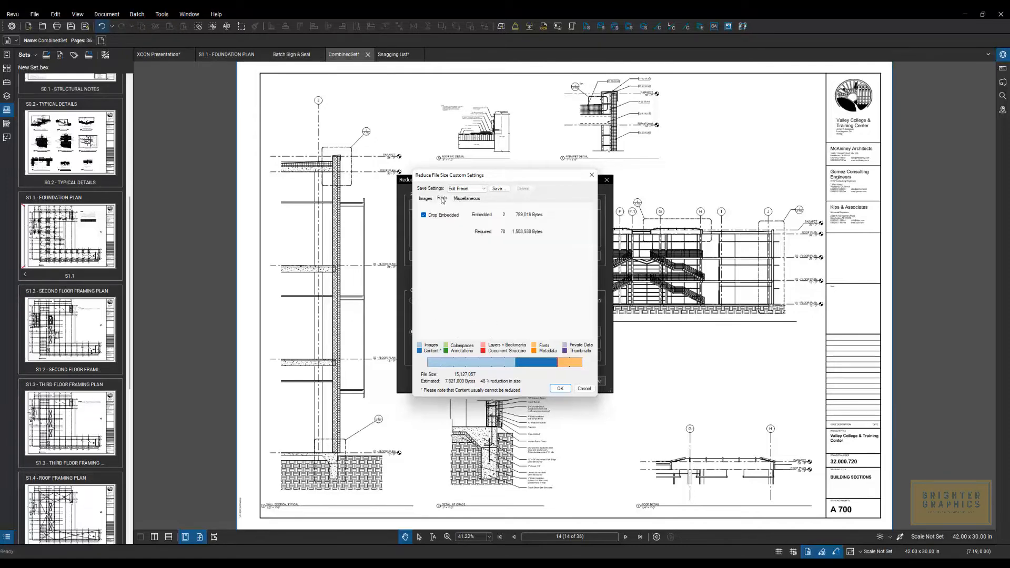
click(467, 200)
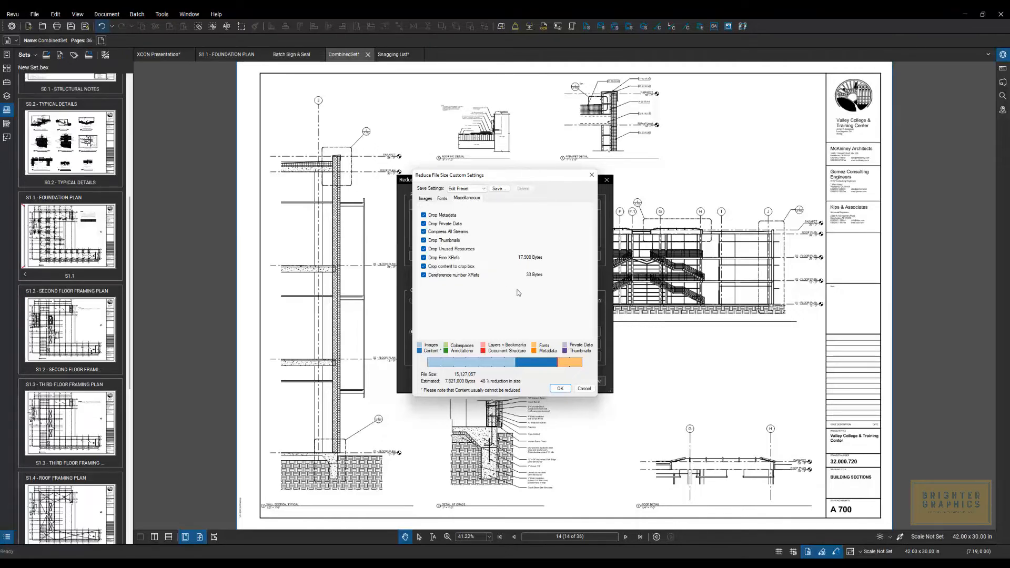
click(584, 389)
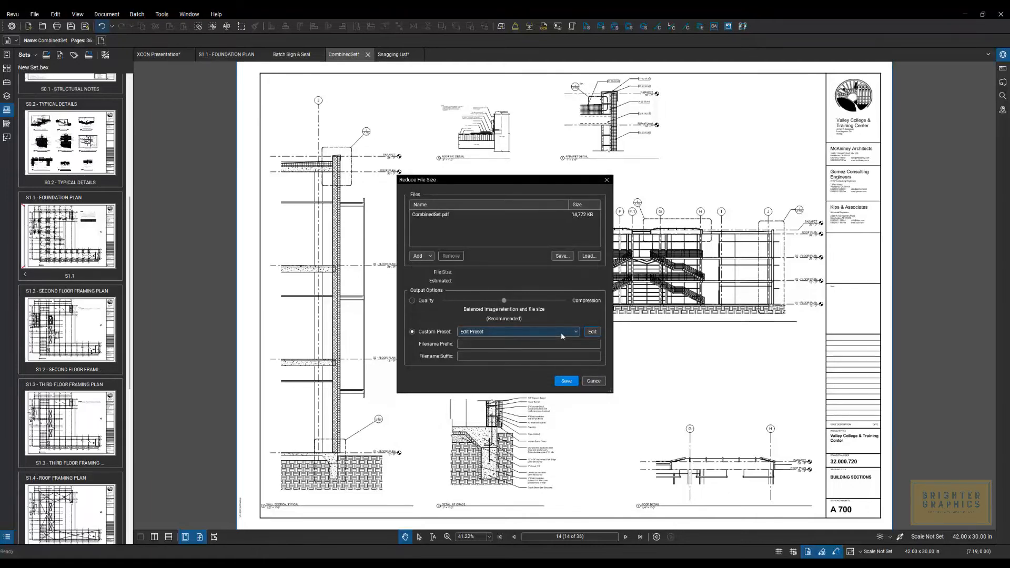
click(594, 381)
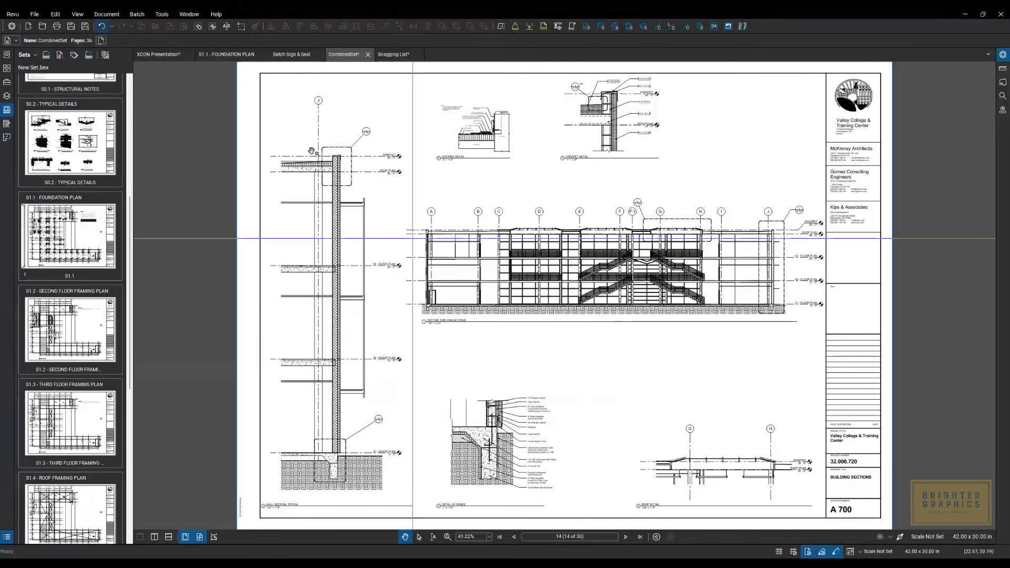
Step: Examine the Repair PDF options for CombinedSet.pdf and leave without running the repair
click(138, 14)
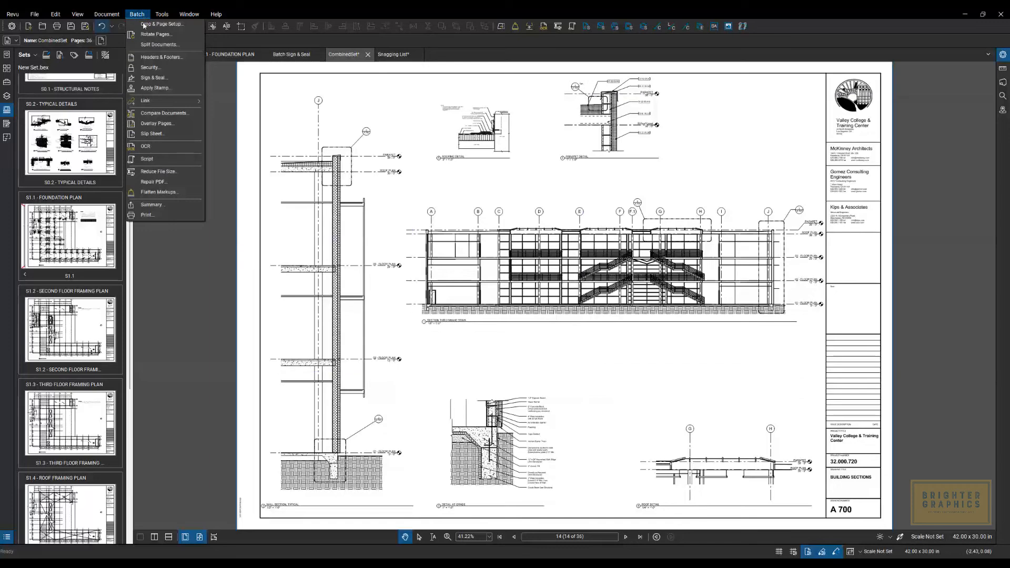
click(156, 184)
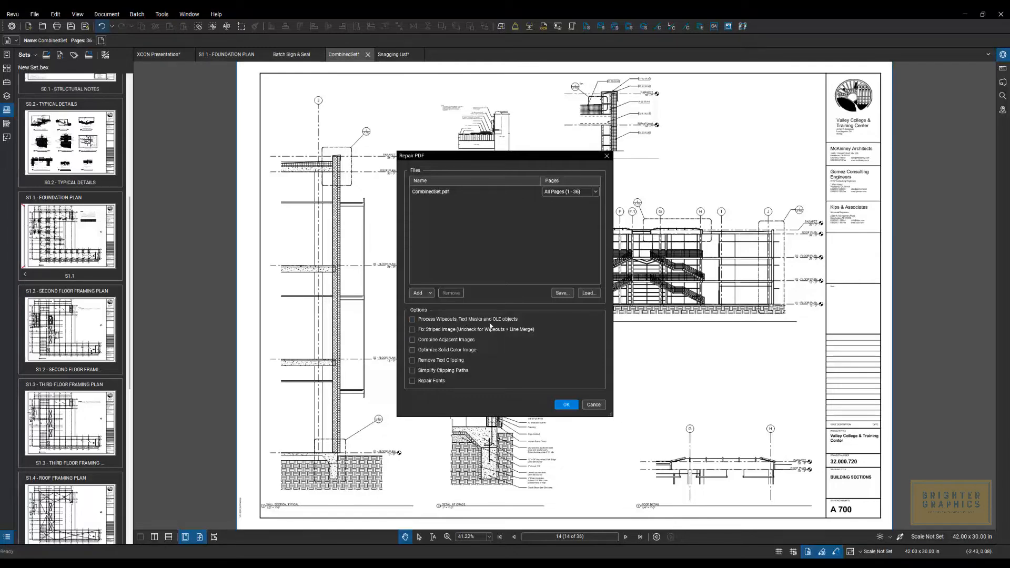
click(594, 405)
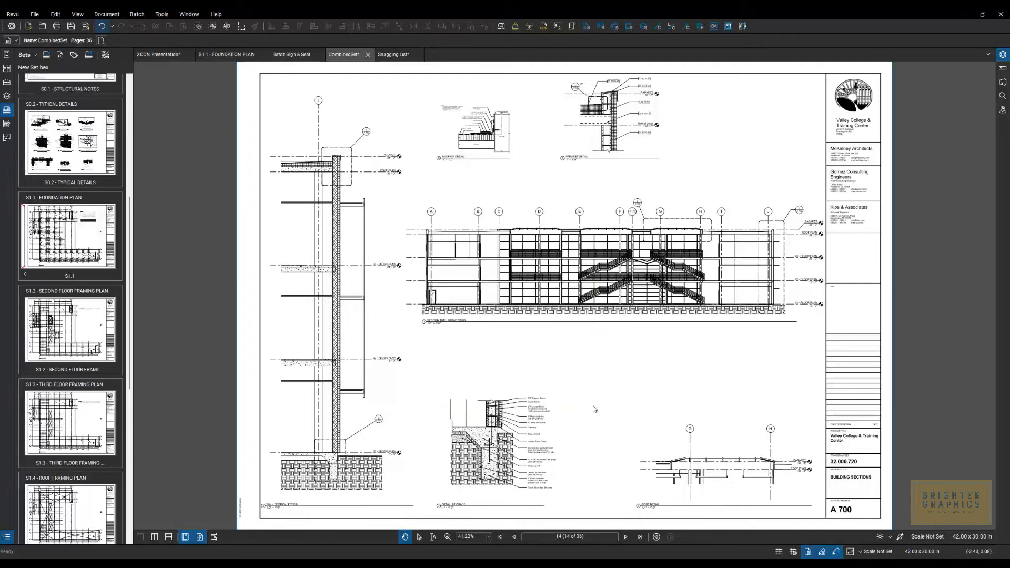
Step: Review the Flatten Markups options for CombinedSet.pdf, including the markup properties available for popups, and leave without flattening
click(137, 14)
click(166, 191)
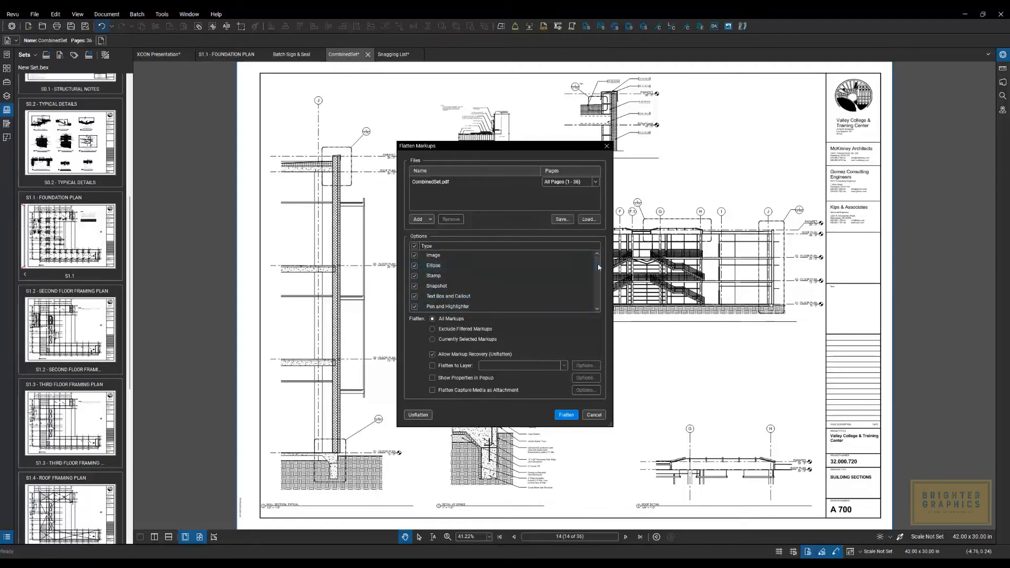
mouse_move(596, 266)
mouse_down()
mouse_move(596, 292)
mouse_move(596, 262)
mouse_up()
click(449, 378)
click(588, 383)
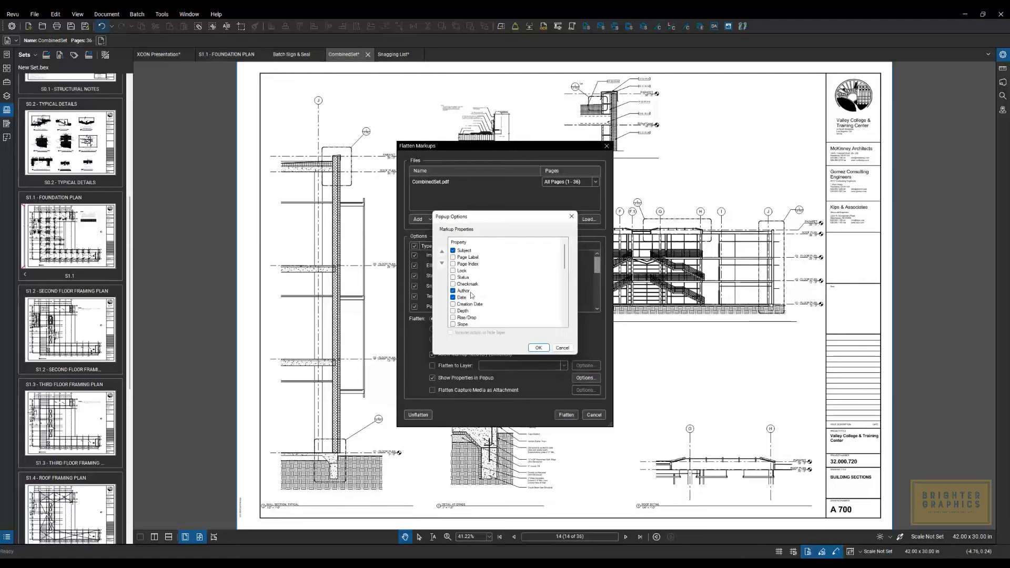
mouse_move(565, 256)
mouse_down()
mouse_move(567, 293)
mouse_move(563, 255)
mouse_up()
click(562, 348)
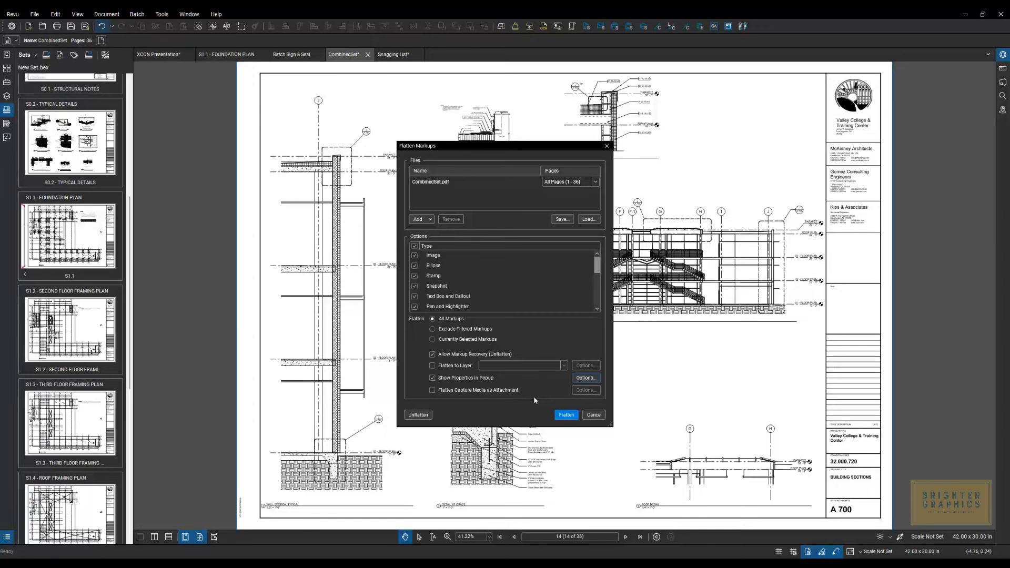
click(594, 415)
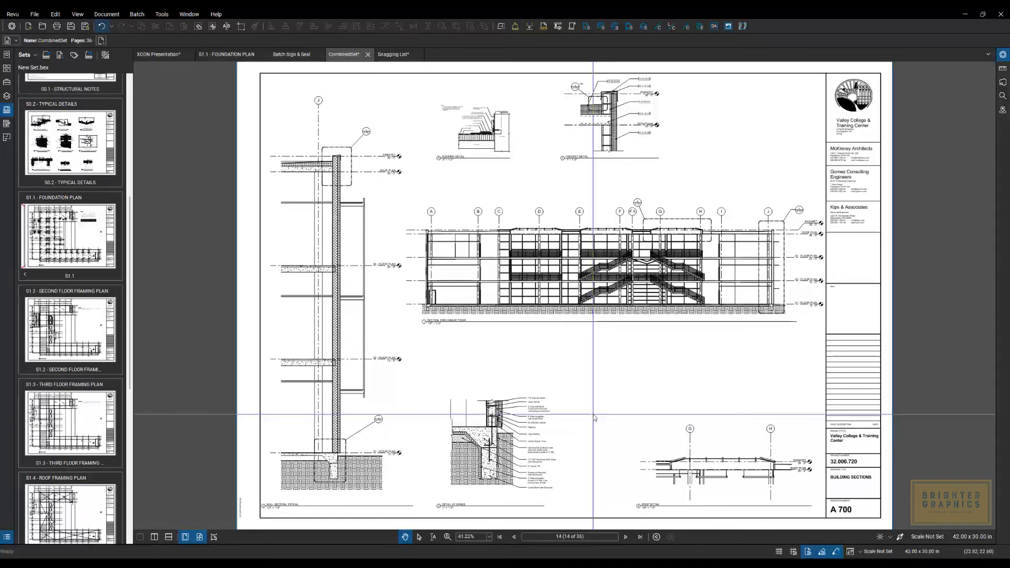
Step: Switch to the Snagging List document, show its Markups List and look through the listed markups
click(397, 54)
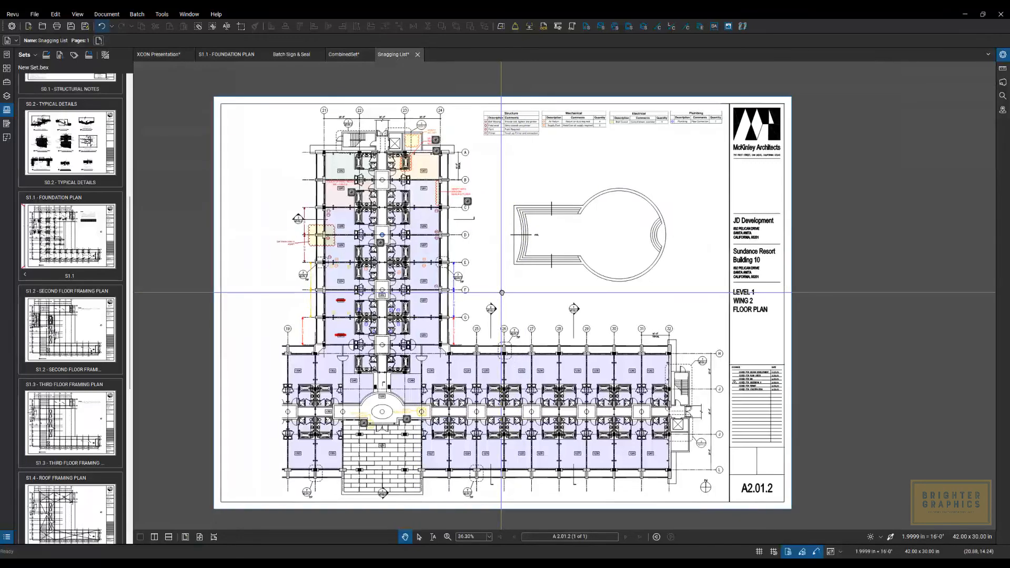
scroll(493, 287, down, 1)
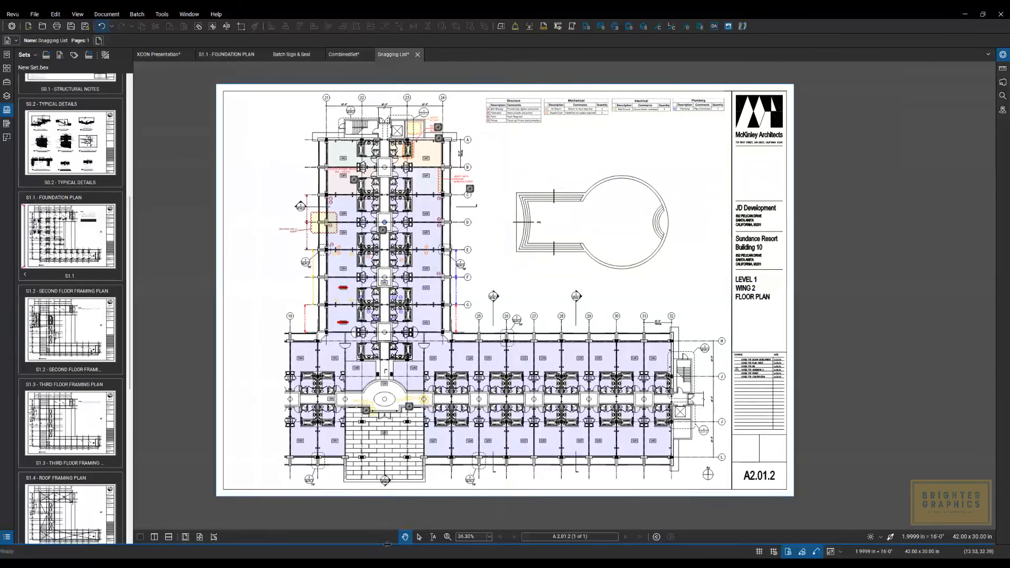
drag(403, 545, 403, 415)
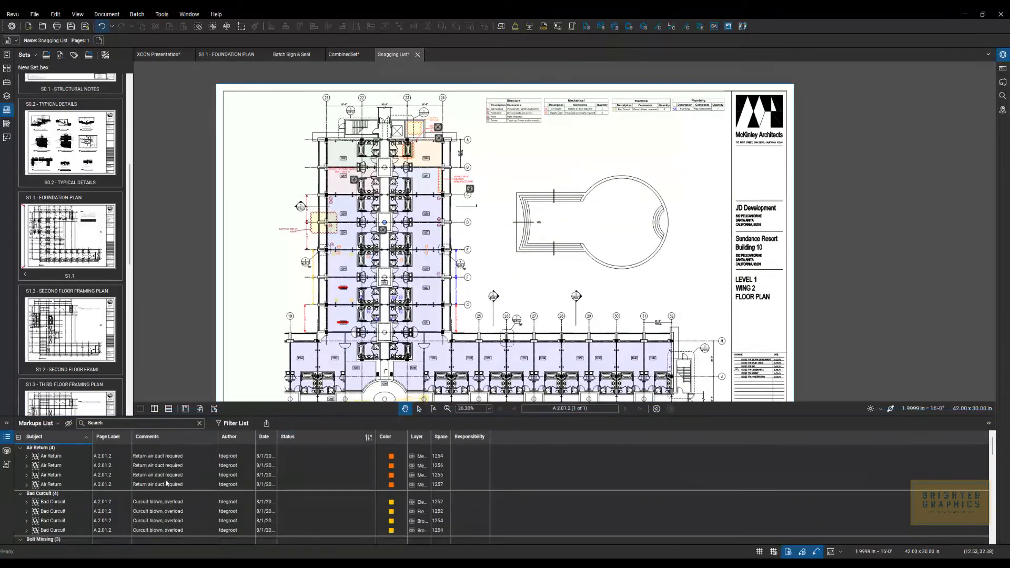
scroll(142, 514, down, 5)
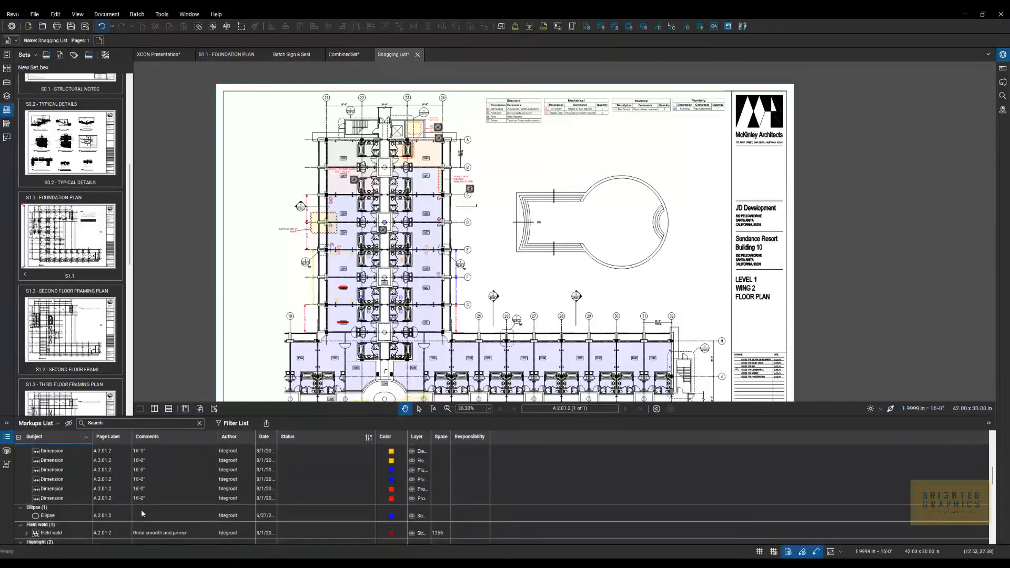
scroll(142, 514, down, 5)
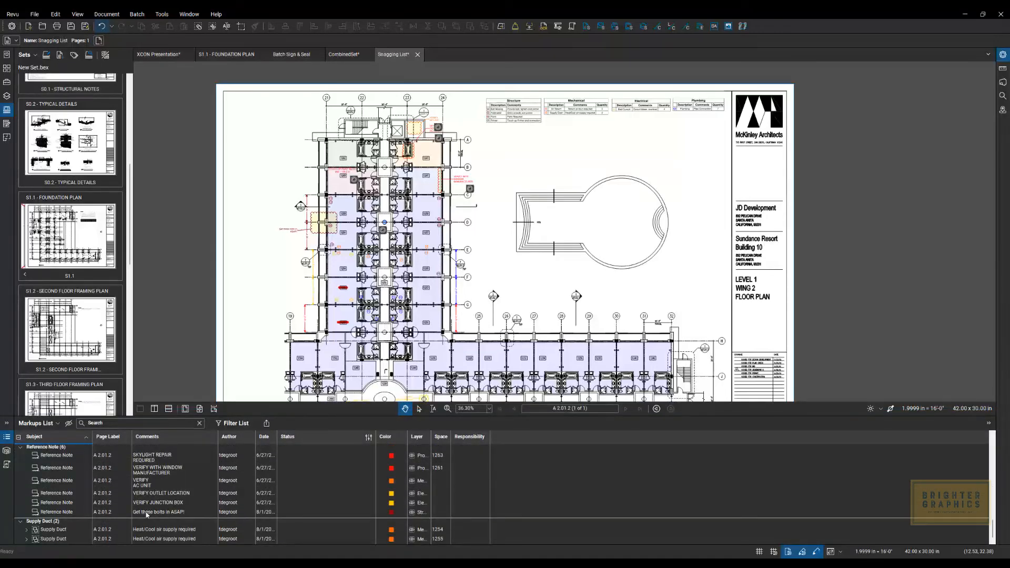
scroll(163, 514, up, 5)
scroll(165, 510, up, 5)
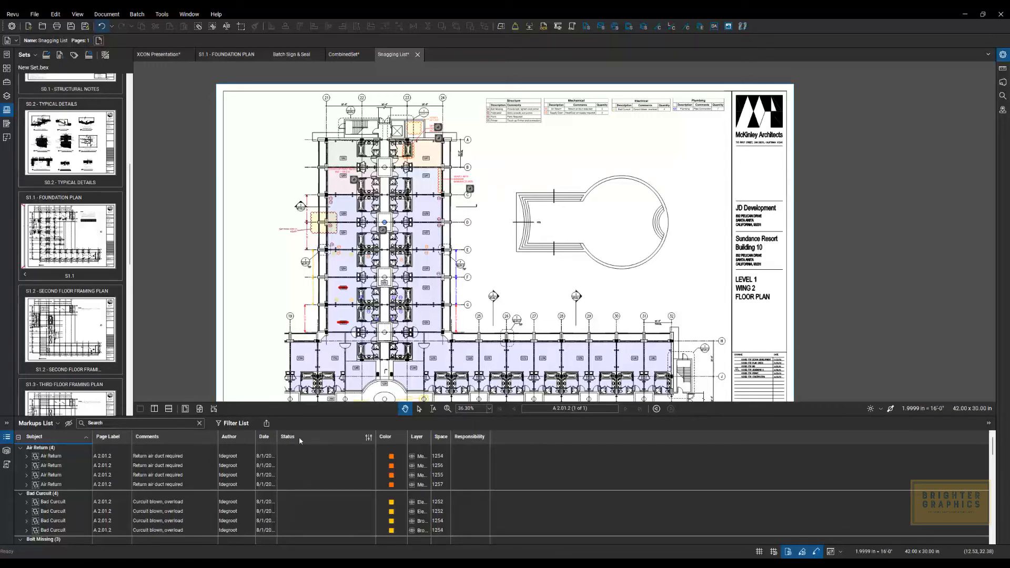
Step: Start a PDF markup summary of Snagging List.pdf, review its columns and filter the Layer to Mechanical only
click(267, 424)
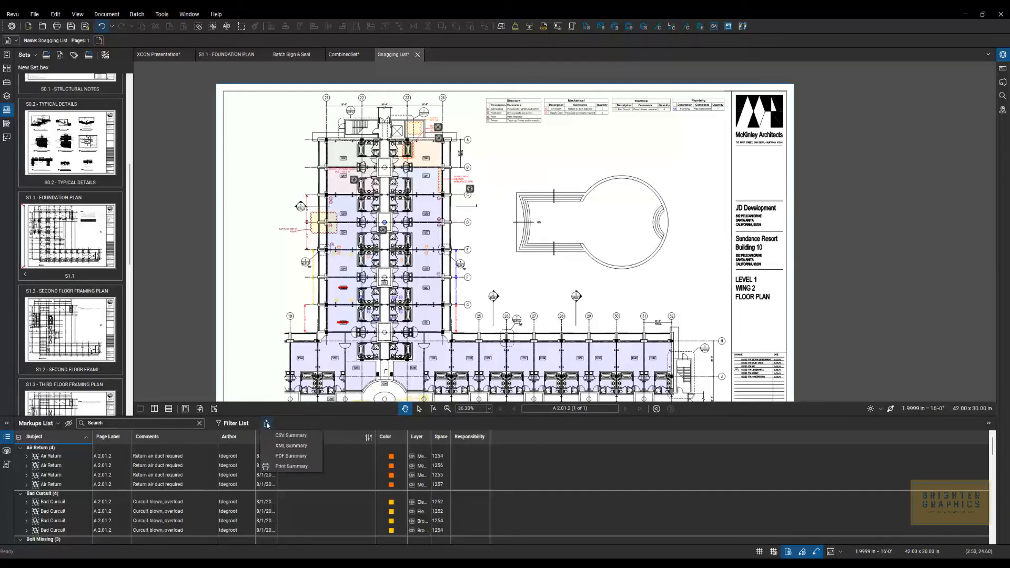
click(290, 456)
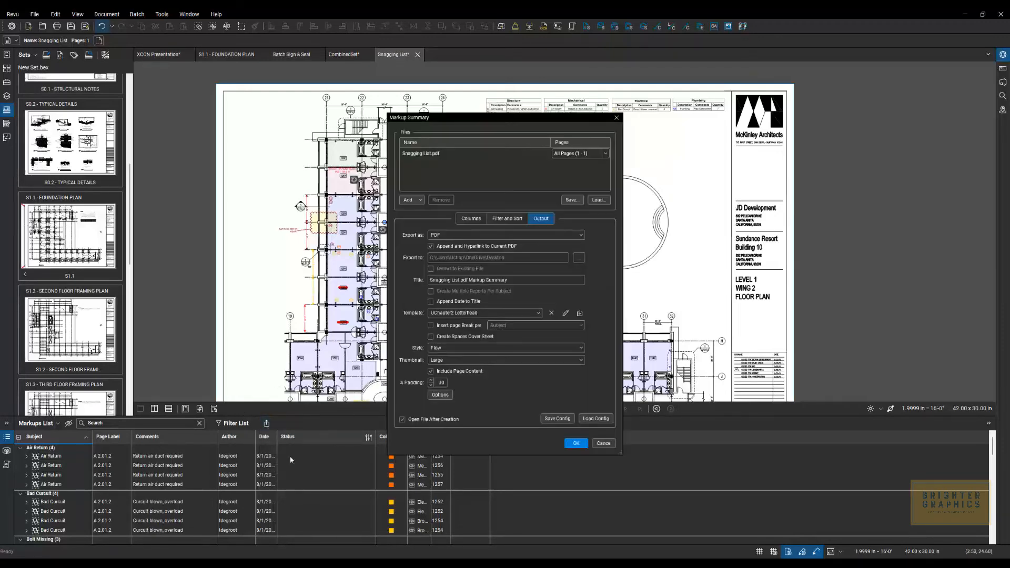
click(473, 221)
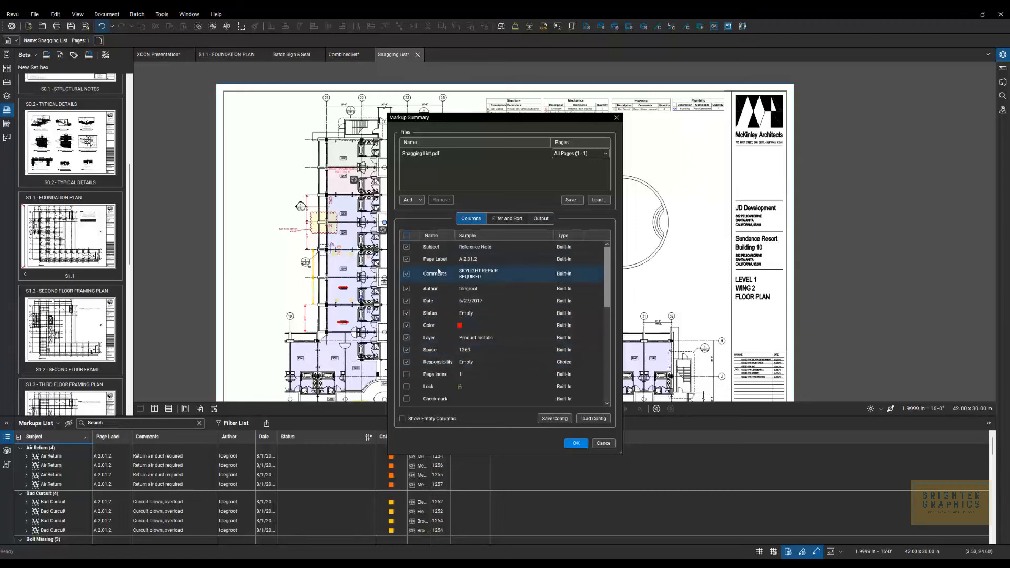
click(500, 221)
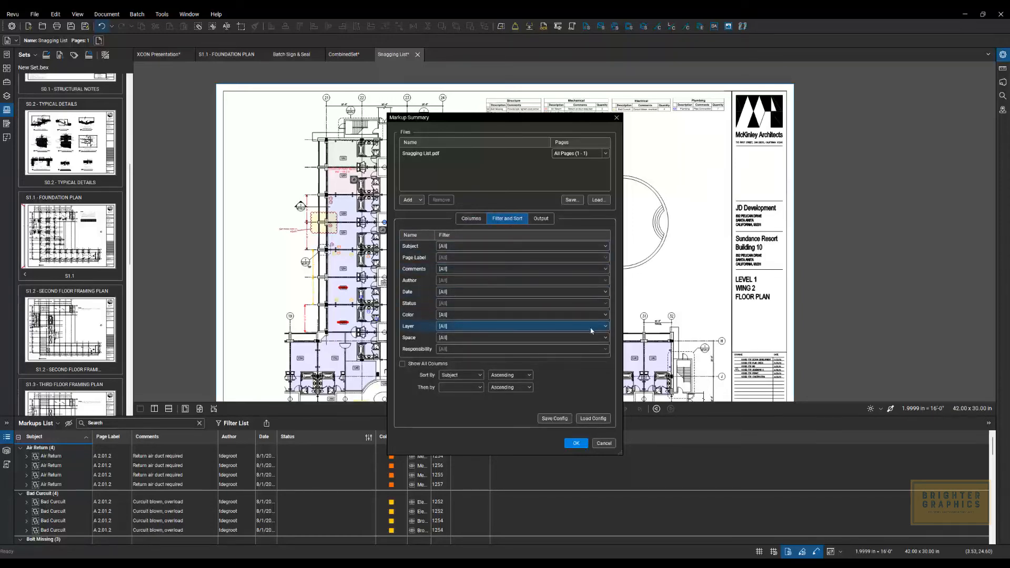
click(605, 326)
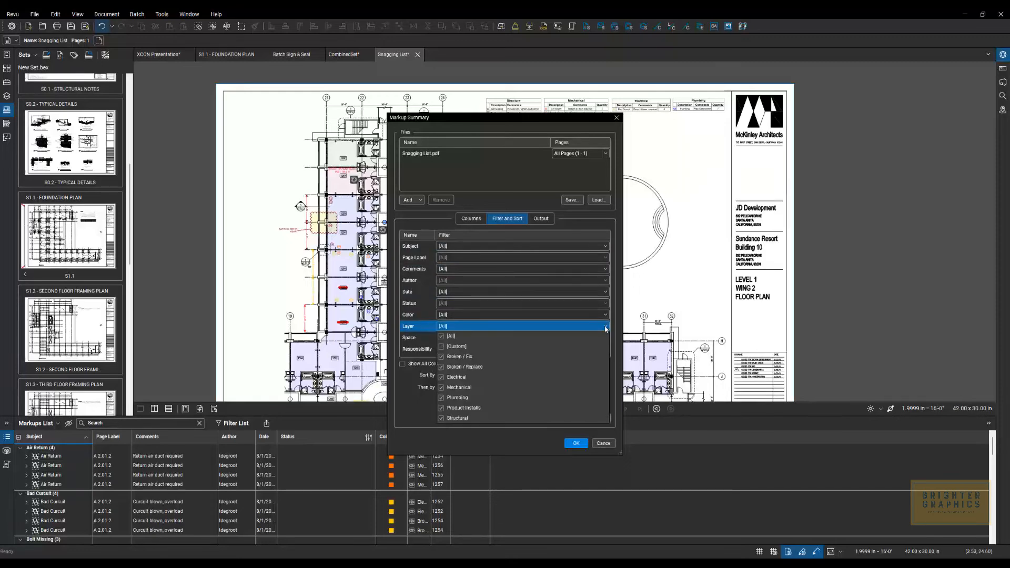
click(442, 337)
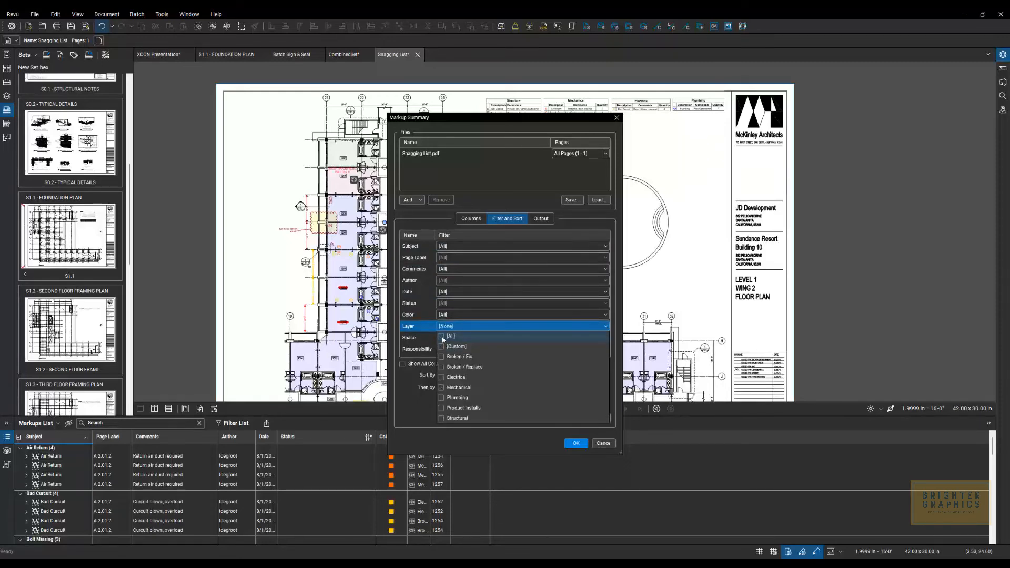
click(441, 388)
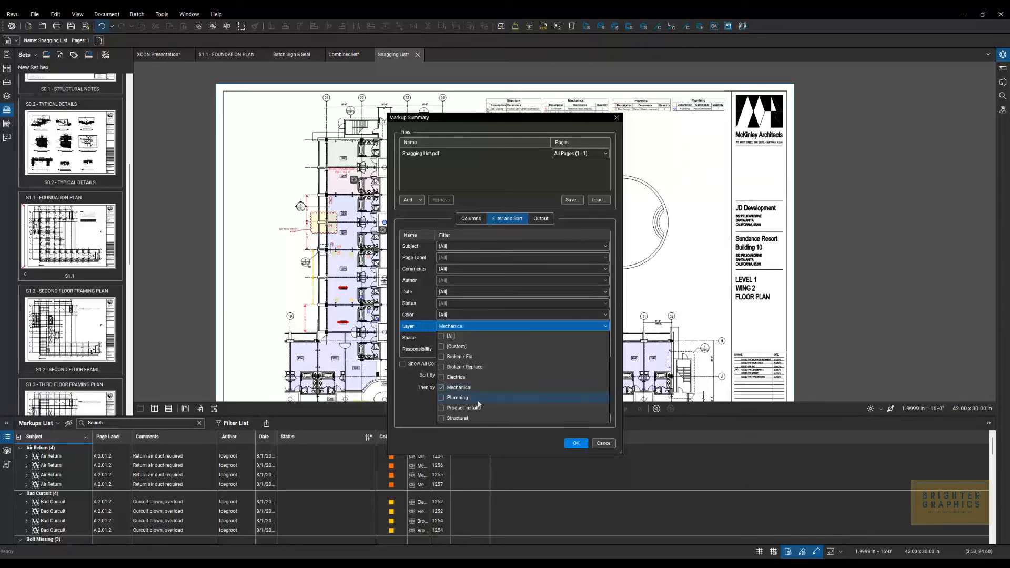
click(433, 392)
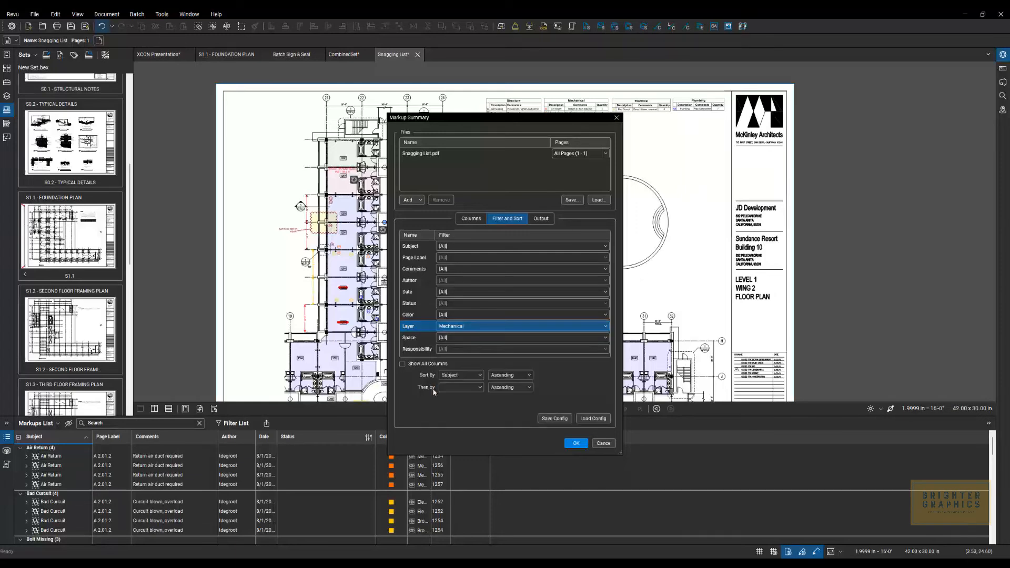
Step: Generate the PDF summary appended and hyperlinked to the current document with the UChapter2 Letterhead template, and look through its pages
click(540, 219)
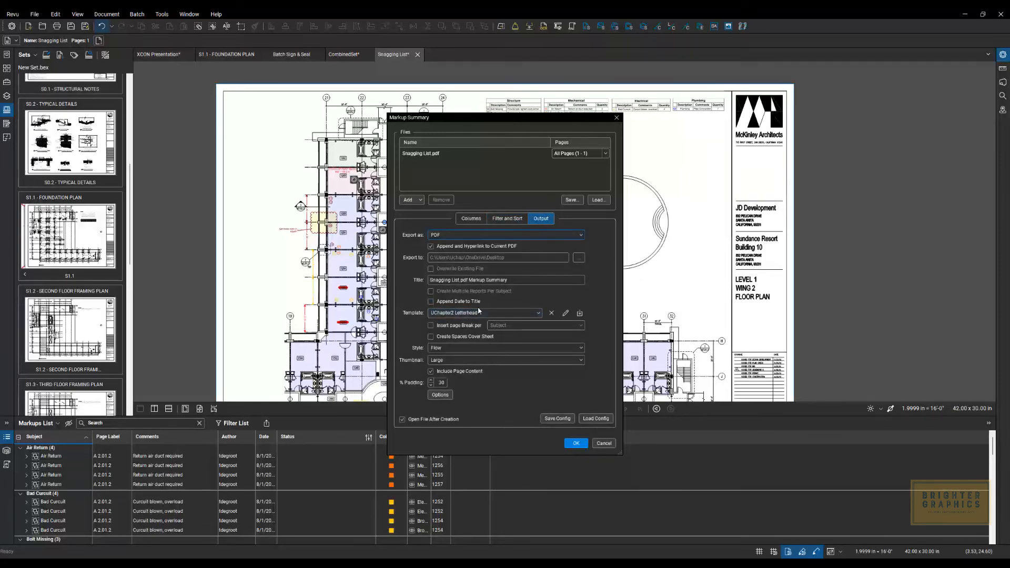
click(574, 444)
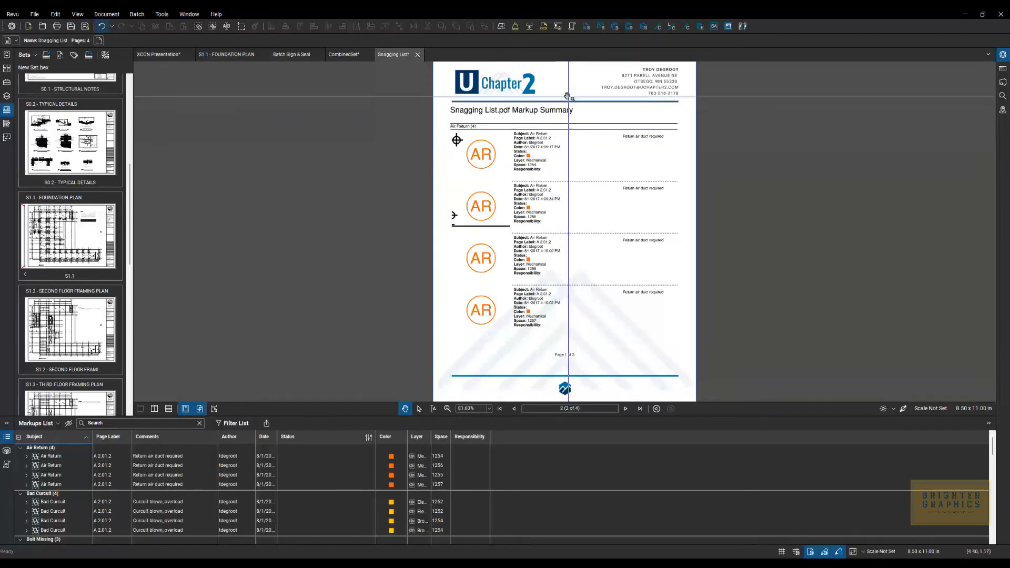
scroll(596, 293, down, 1)
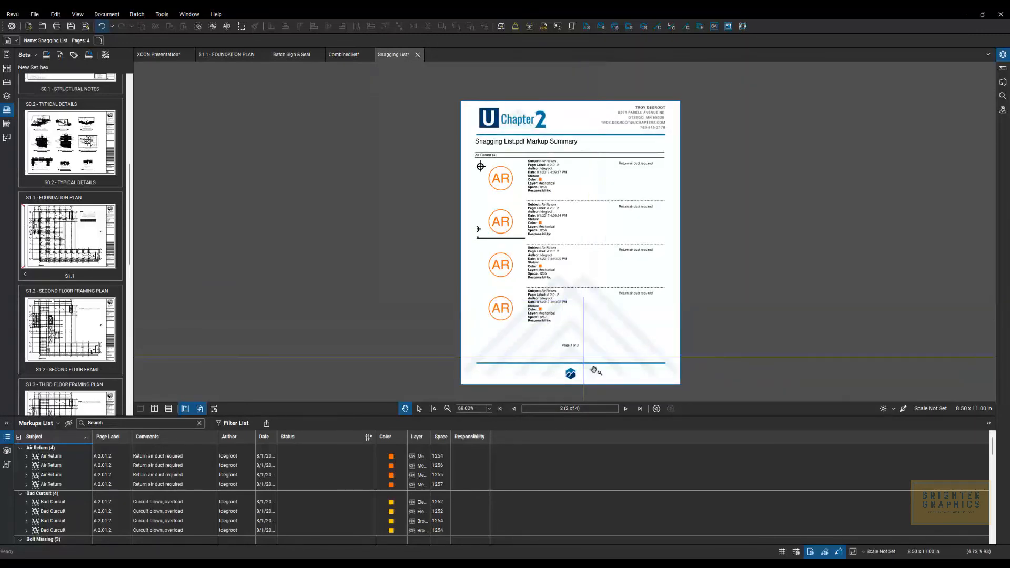
click(625, 409)
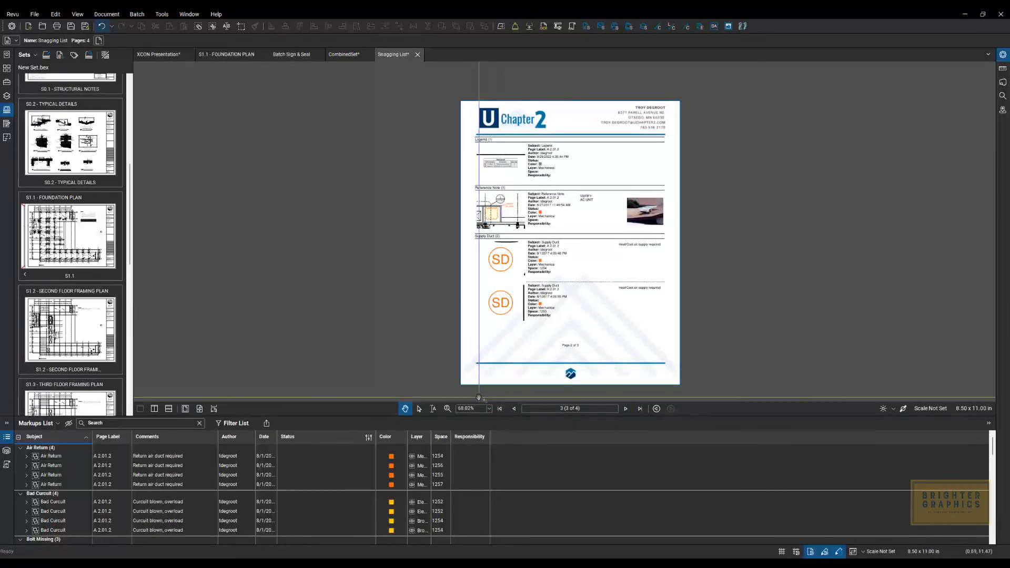
Step: Review the batch Markup Summary options and file list for Snagging List.pdf, leaving without creating another summary
click(137, 14)
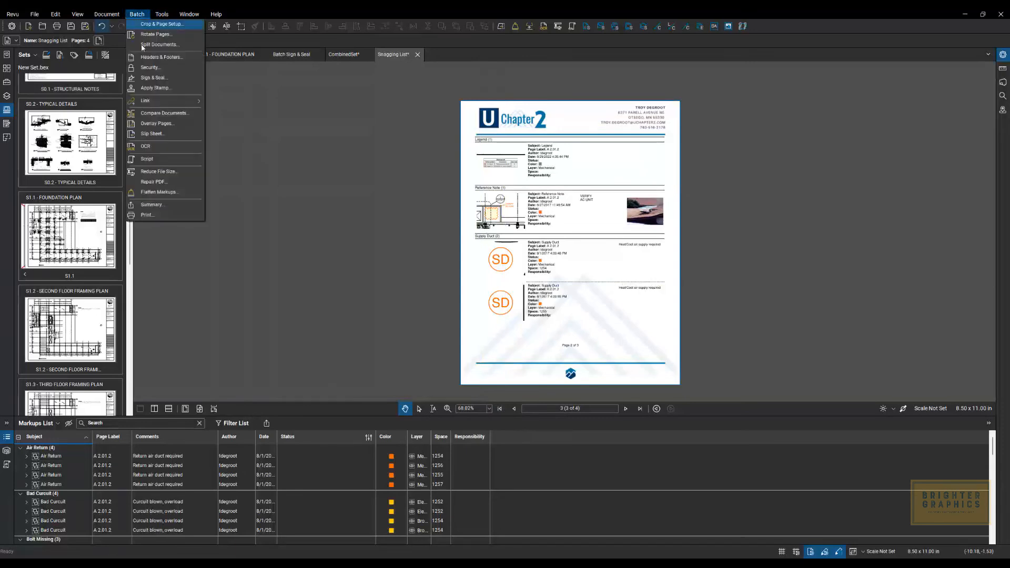
click(165, 206)
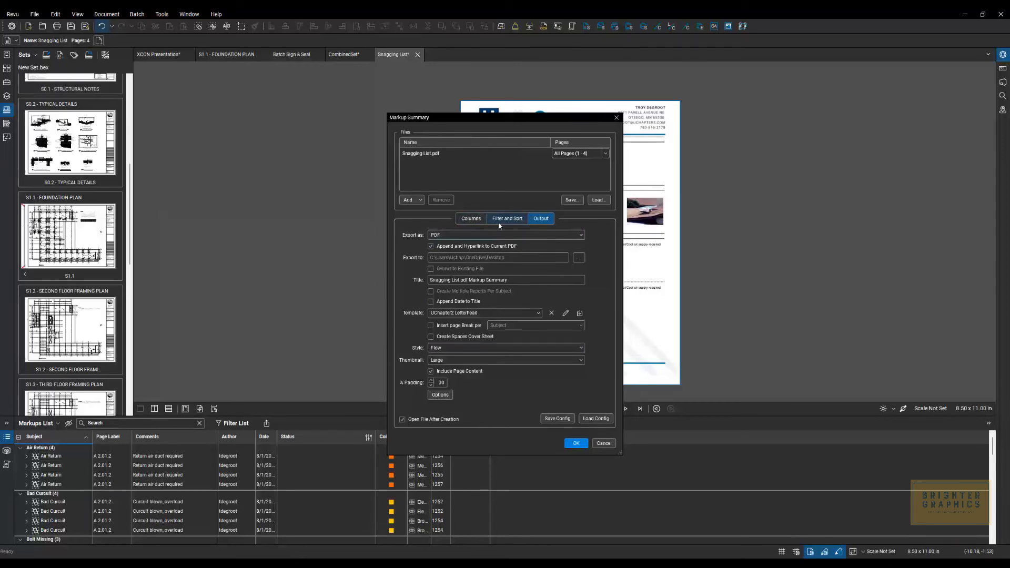
click(462, 157)
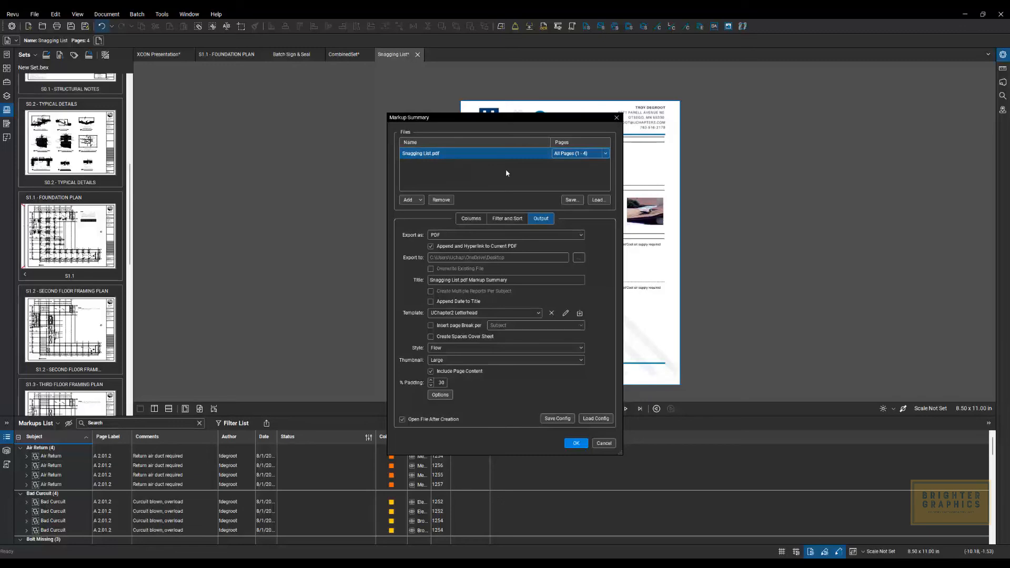
click(604, 442)
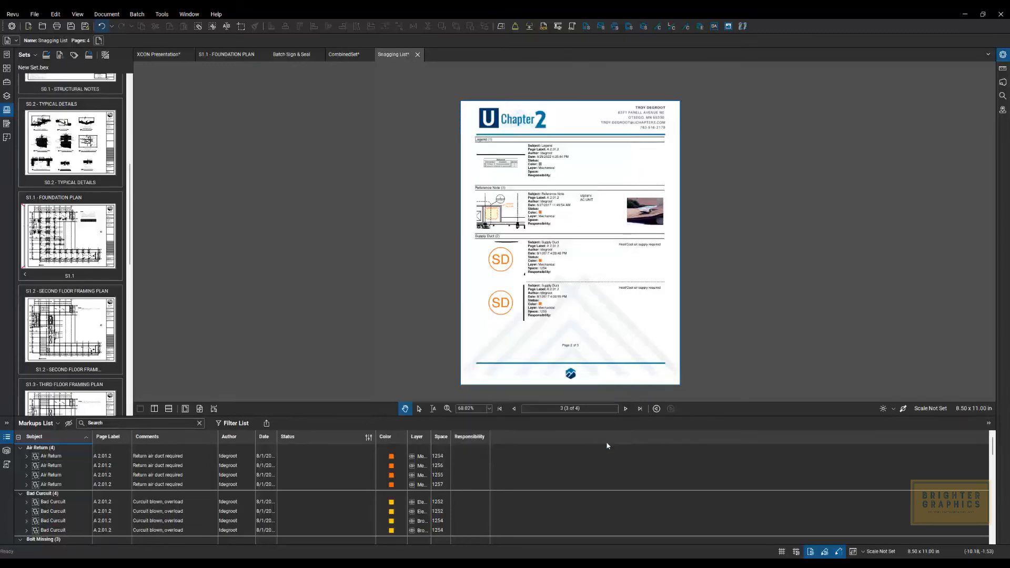
Step: Examine the batch Print options and the available printers, leaving without printing
click(137, 14)
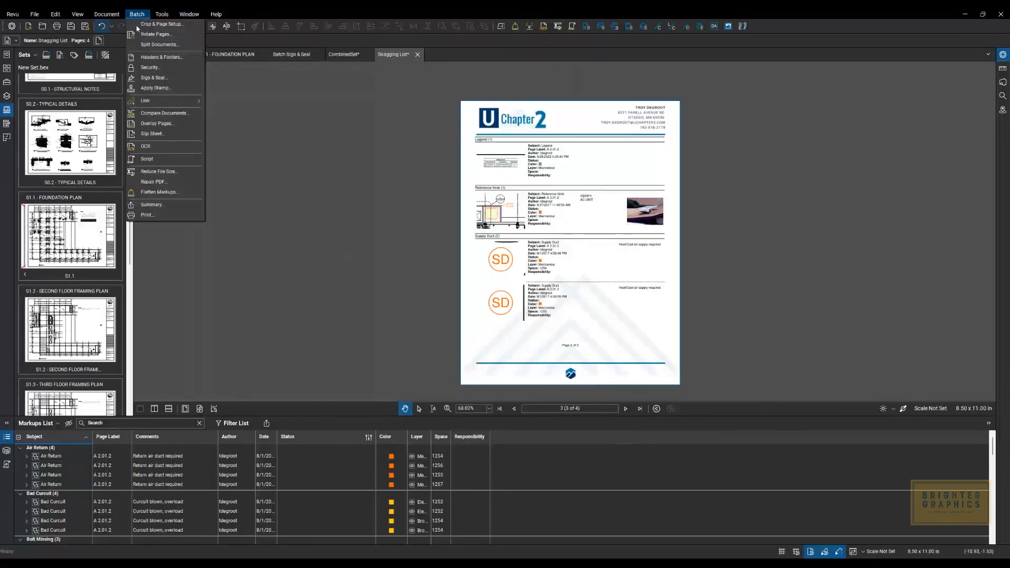
click(151, 215)
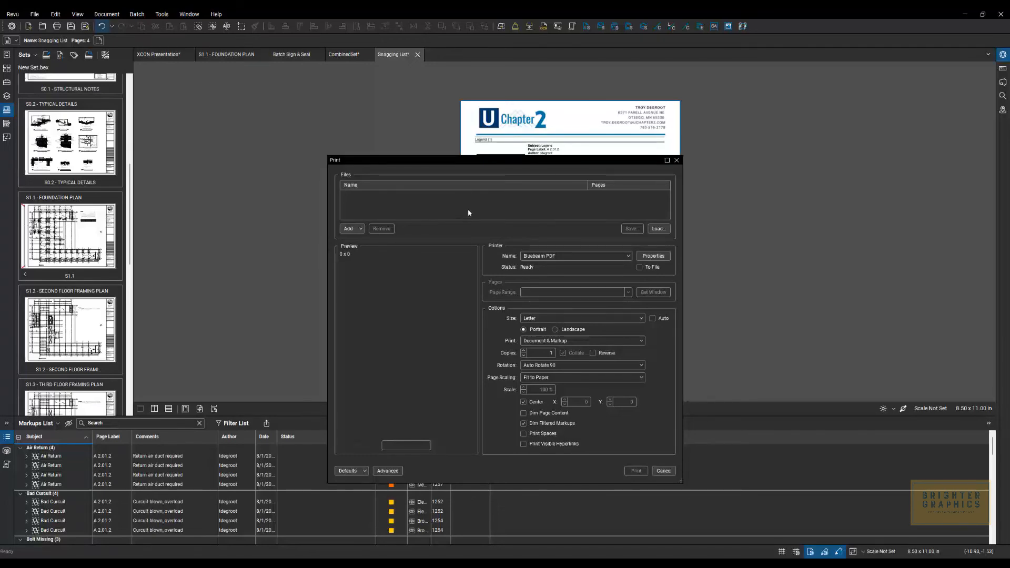
click(627, 257)
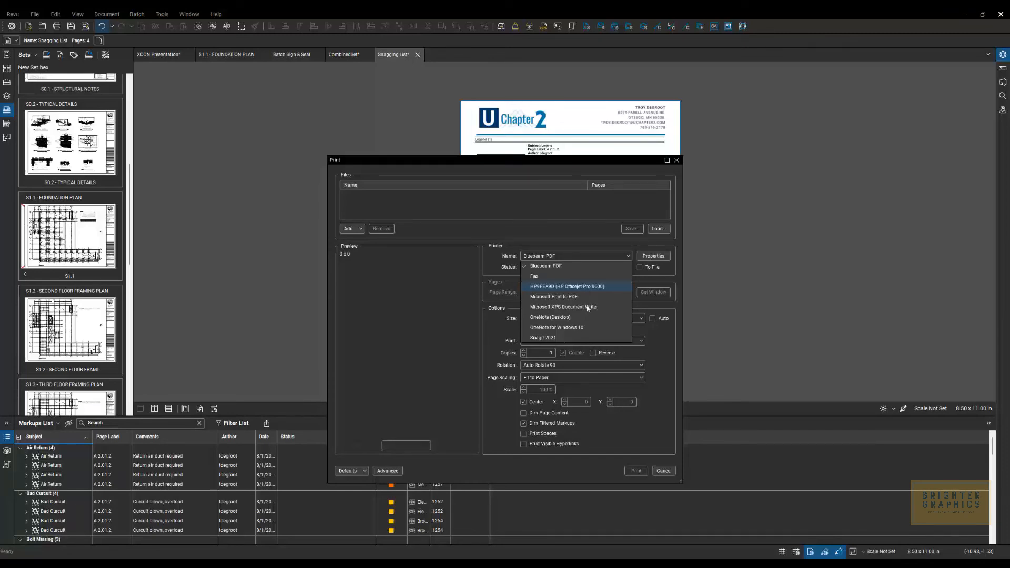
click(637, 437)
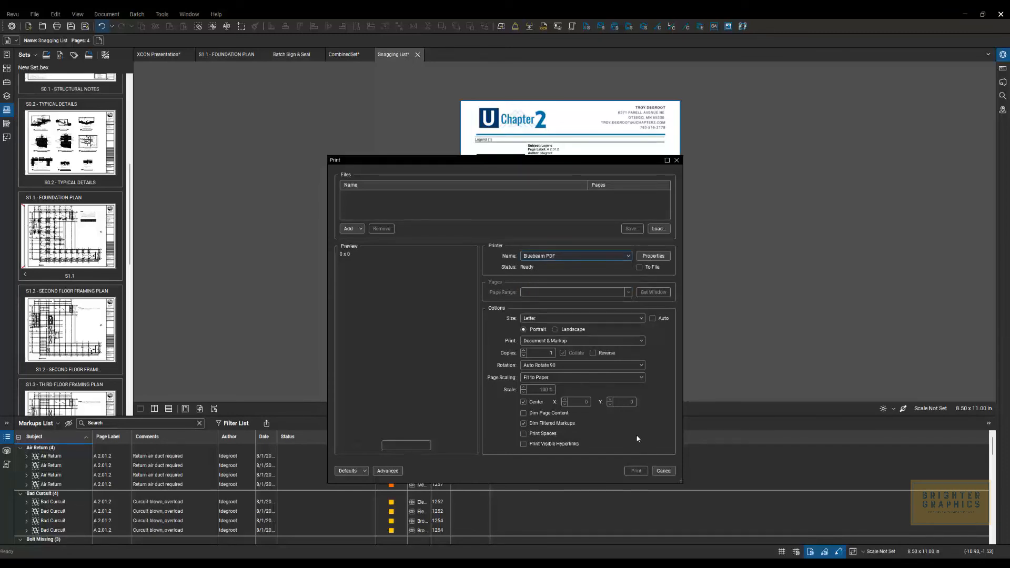
click(664, 471)
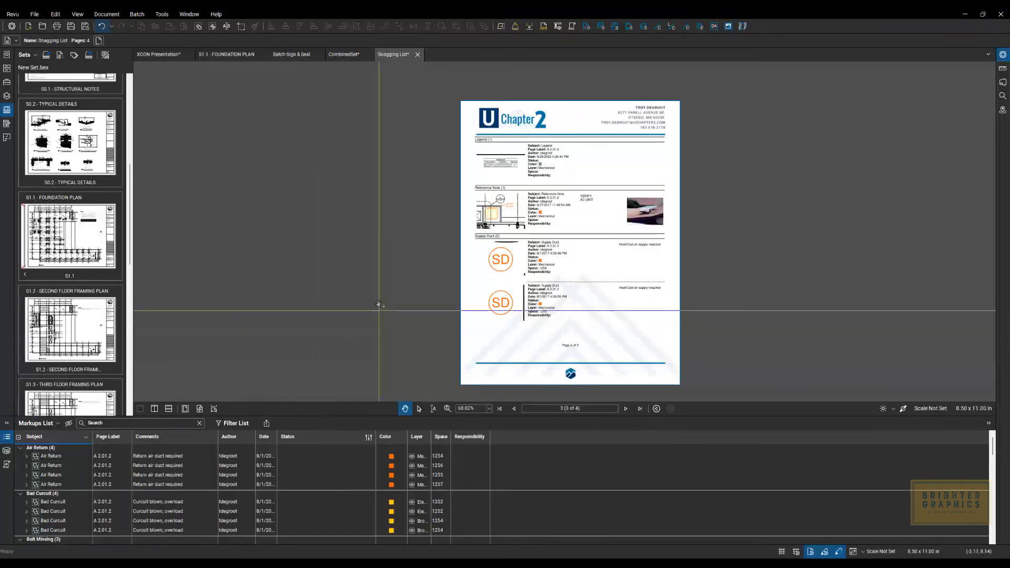